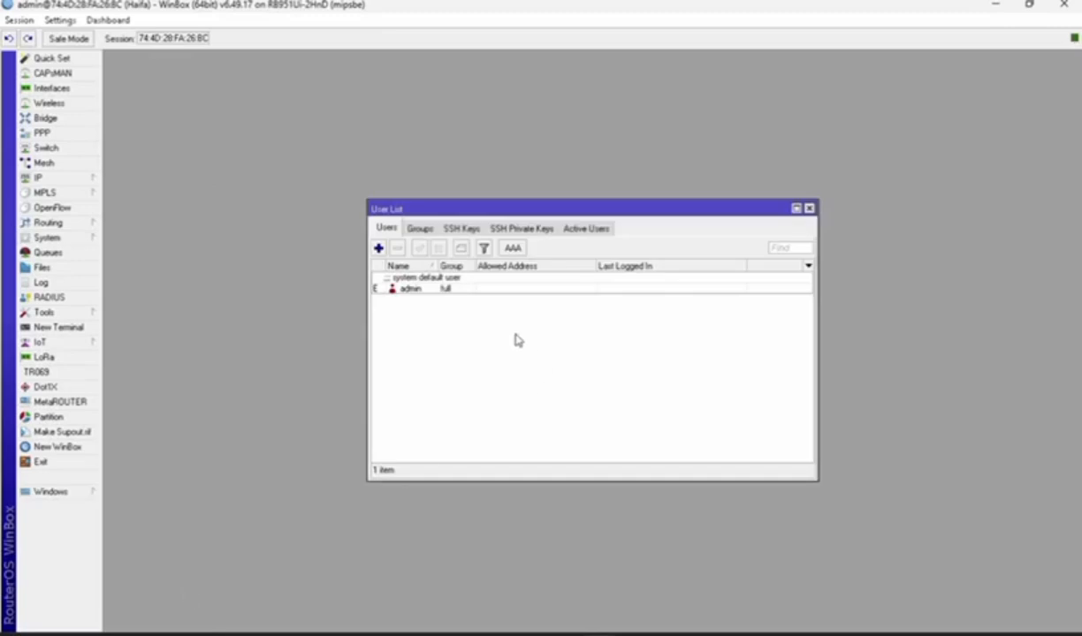
# Add a new router user with a typed user name, full group rights and a password, making two accounts
pyautogui.click(379, 250)
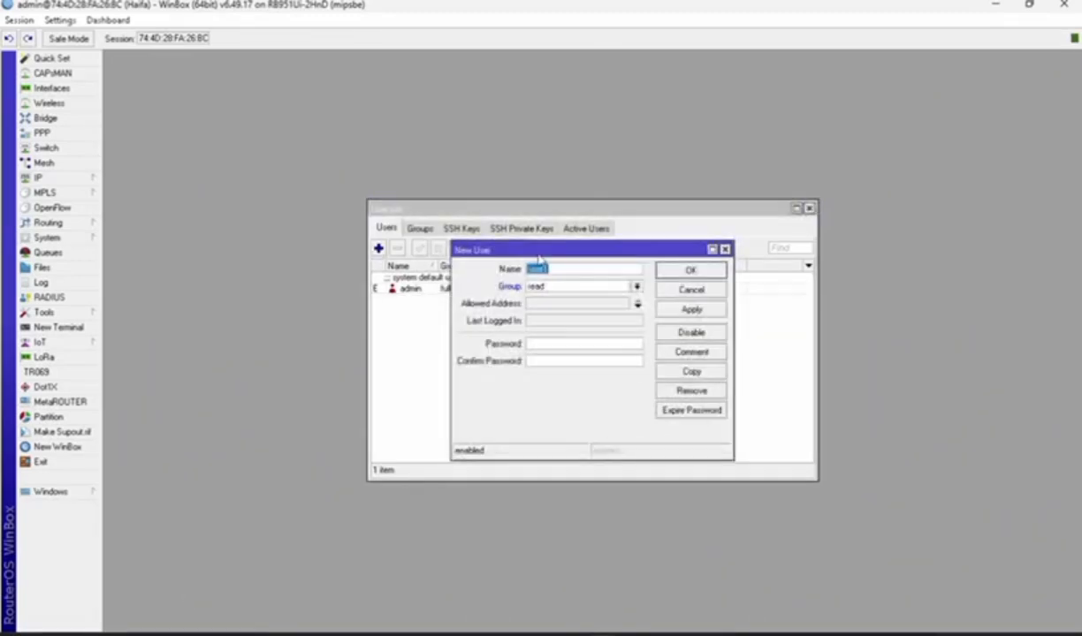
pyautogui.write('Ha')
pyautogui.click(565, 288)
pyautogui.click(567, 300)
pyautogui.click(555, 346)
pyautogui.click(687, 310)
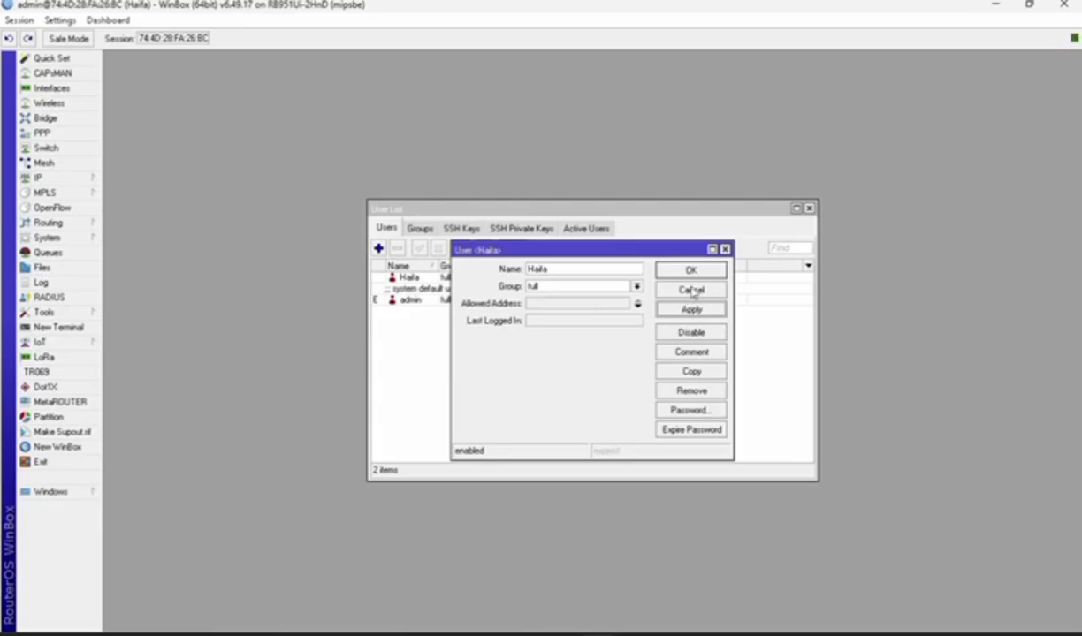
pyautogui.click(692, 291)
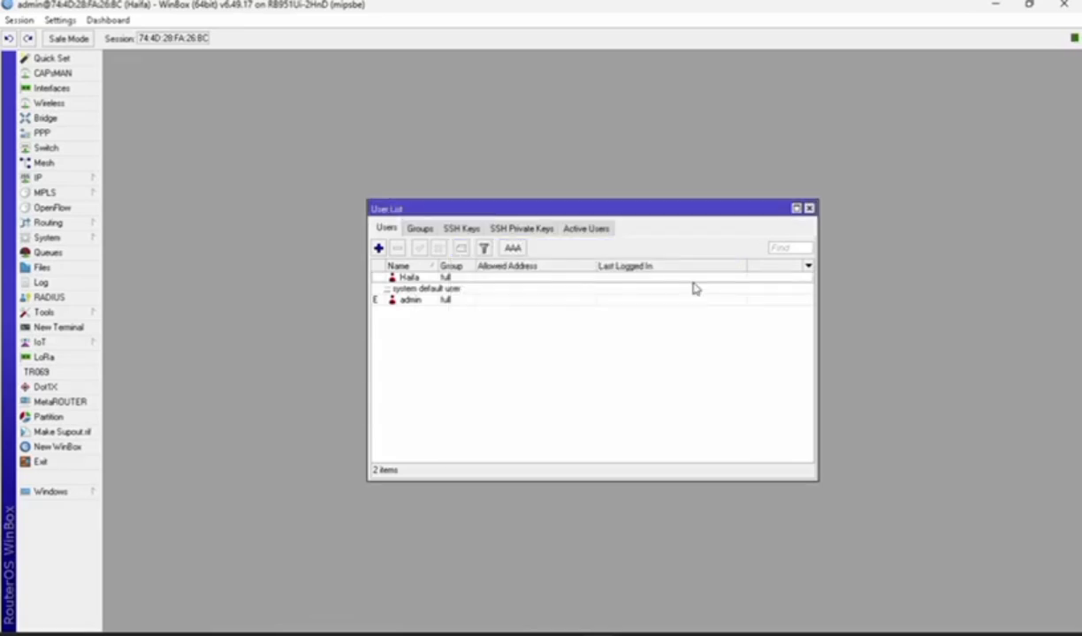
pyautogui.click(64, 179)
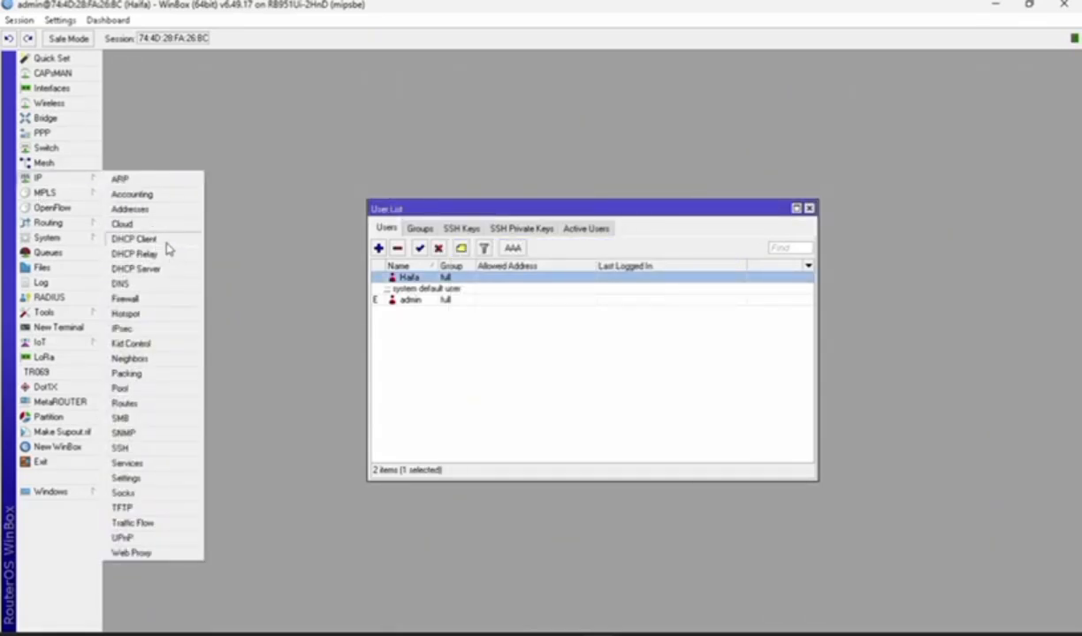
# Add a DHCP client on ether1 and save it
pyautogui.click(134, 239)
pyautogui.moveTo(660, 177); pyautogui.dragTo(639, 182)
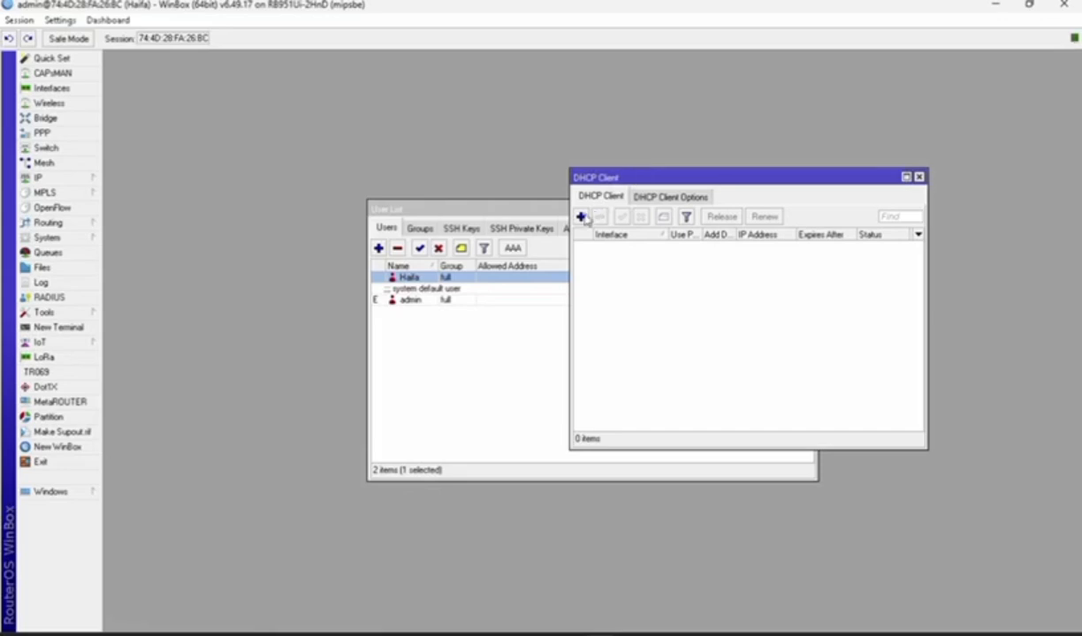
pyautogui.click(581, 218)
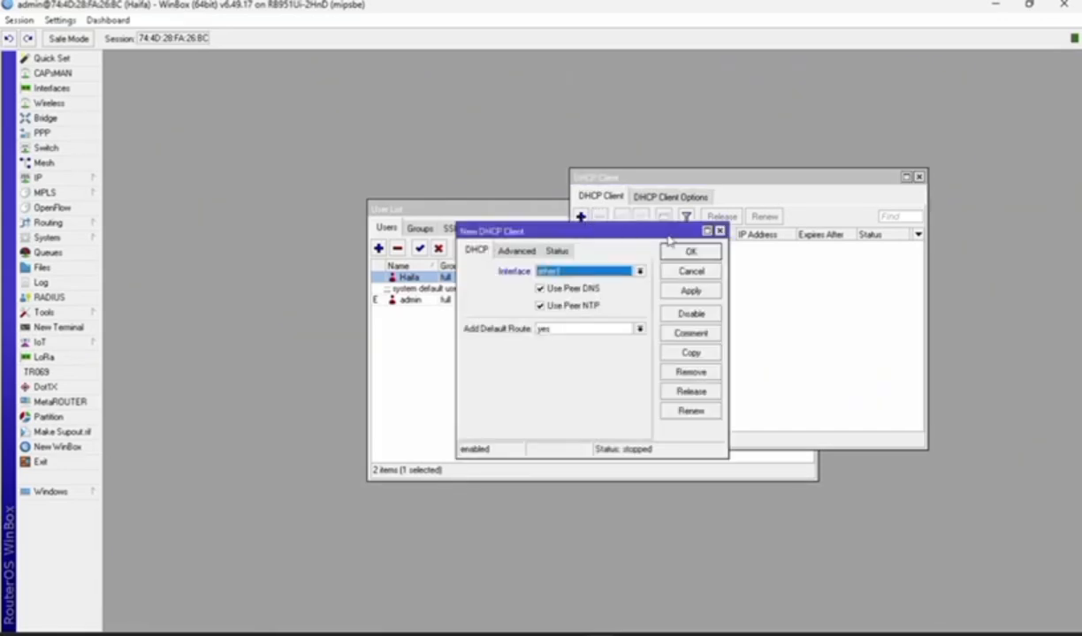
pyautogui.click(687, 293)
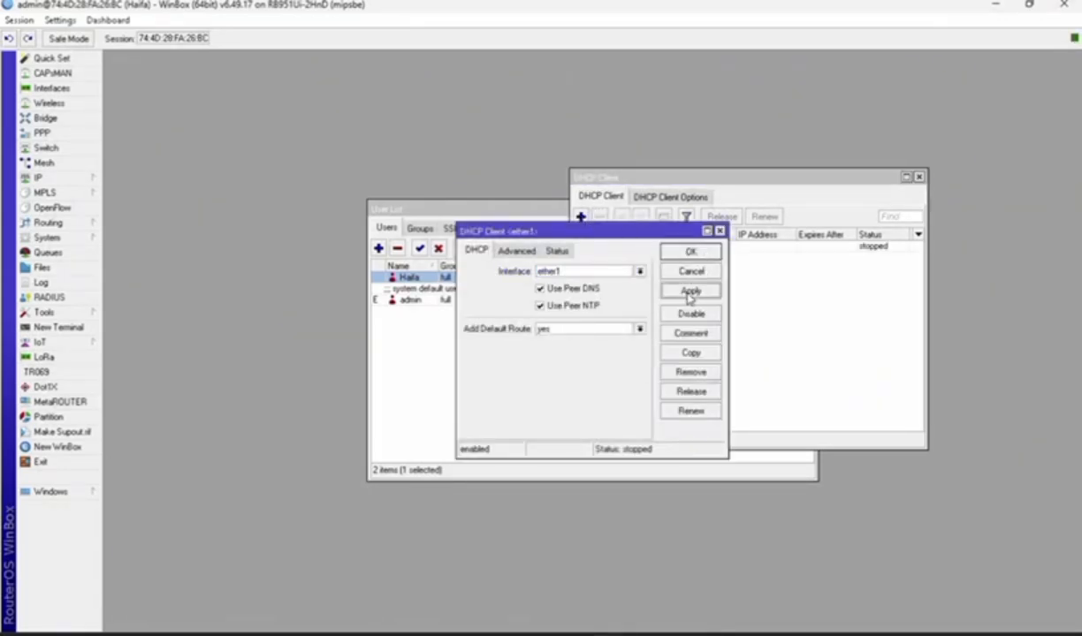
pyautogui.click(690, 251)
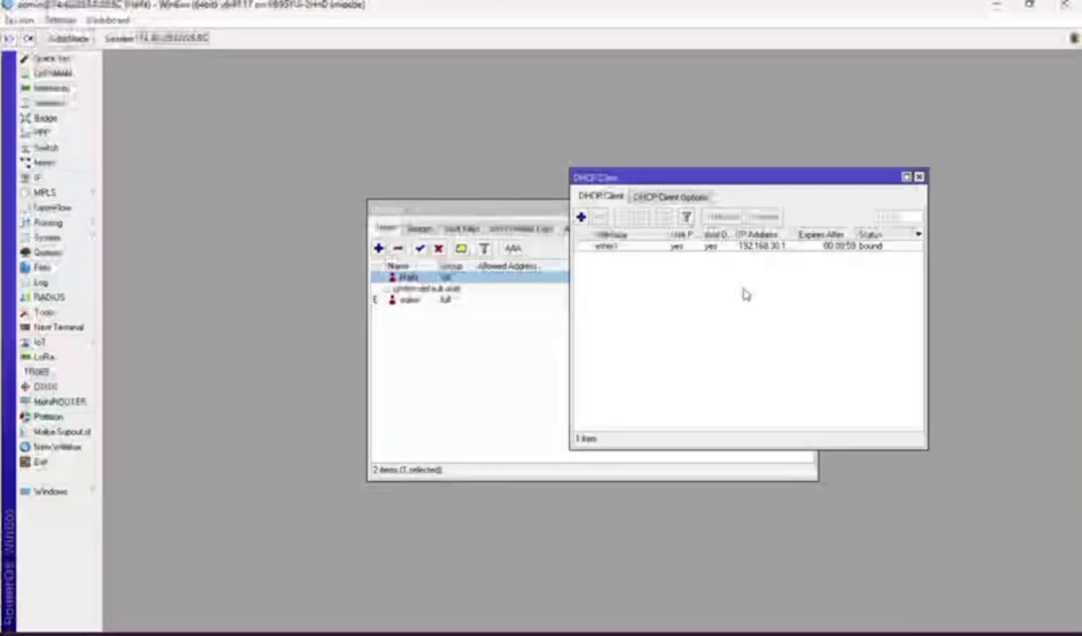
# Enable Allow Remote Requests in the router's DNS settings
pyautogui.click(75, 182)
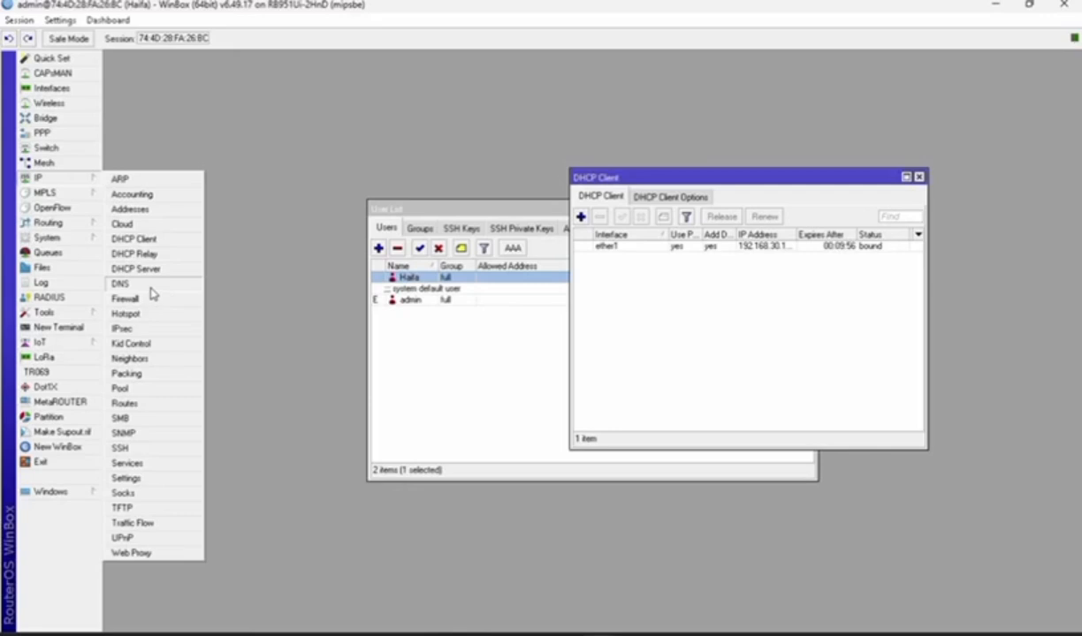
pyautogui.click(124, 283)
pyautogui.click(590, 310)
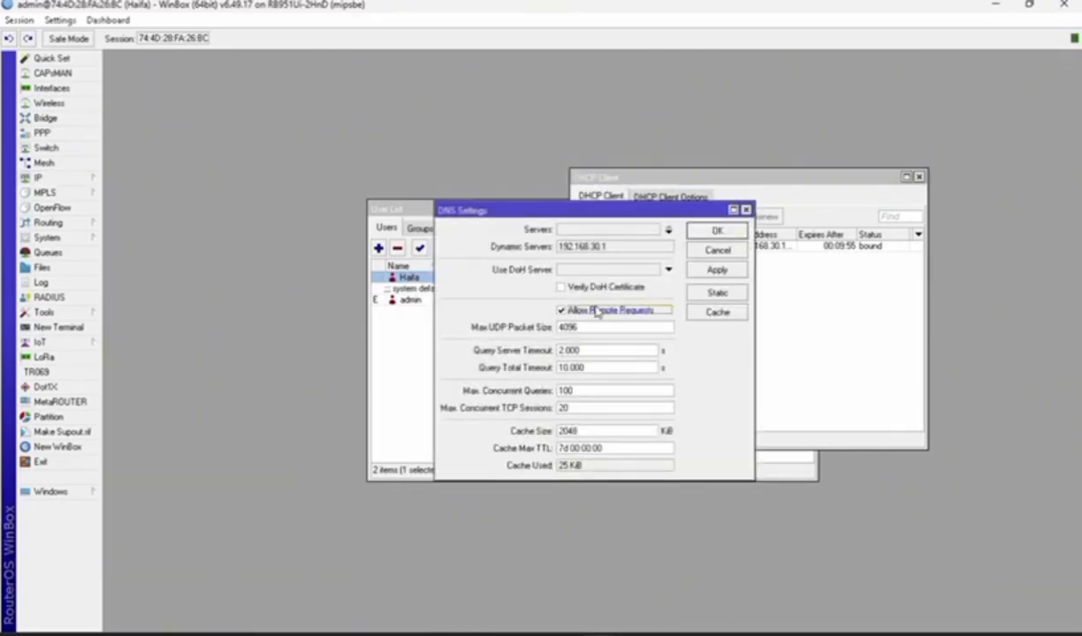
pyautogui.click(712, 271)
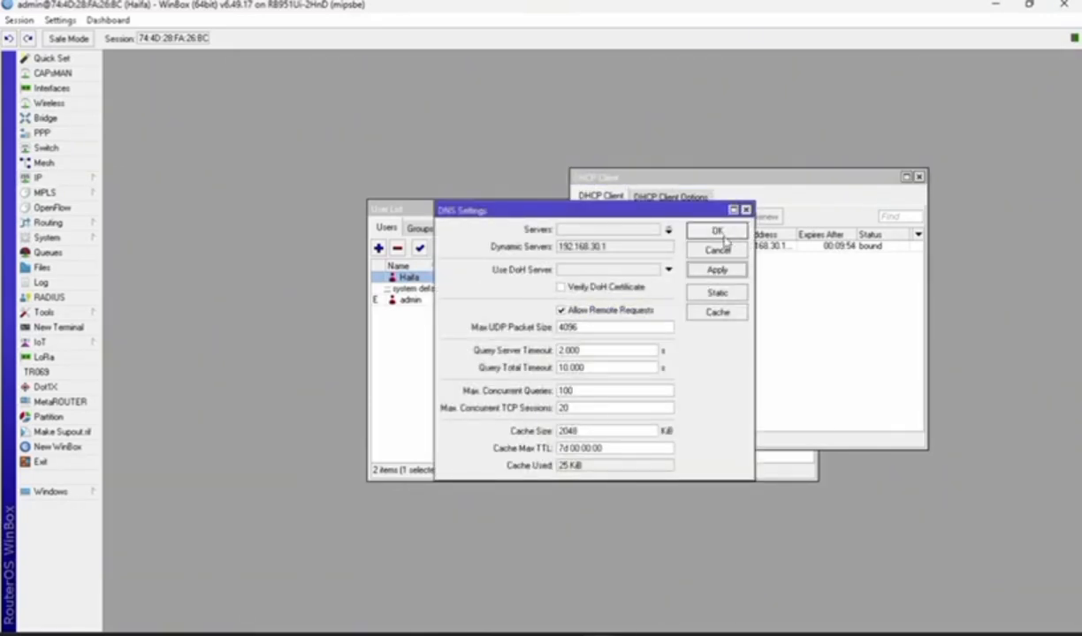
pyautogui.click(717, 233)
# Enable the NTP client with servers 0.id.pool.ntp.org and 1.id.pool.ntp.org
pyautogui.click(47, 238)
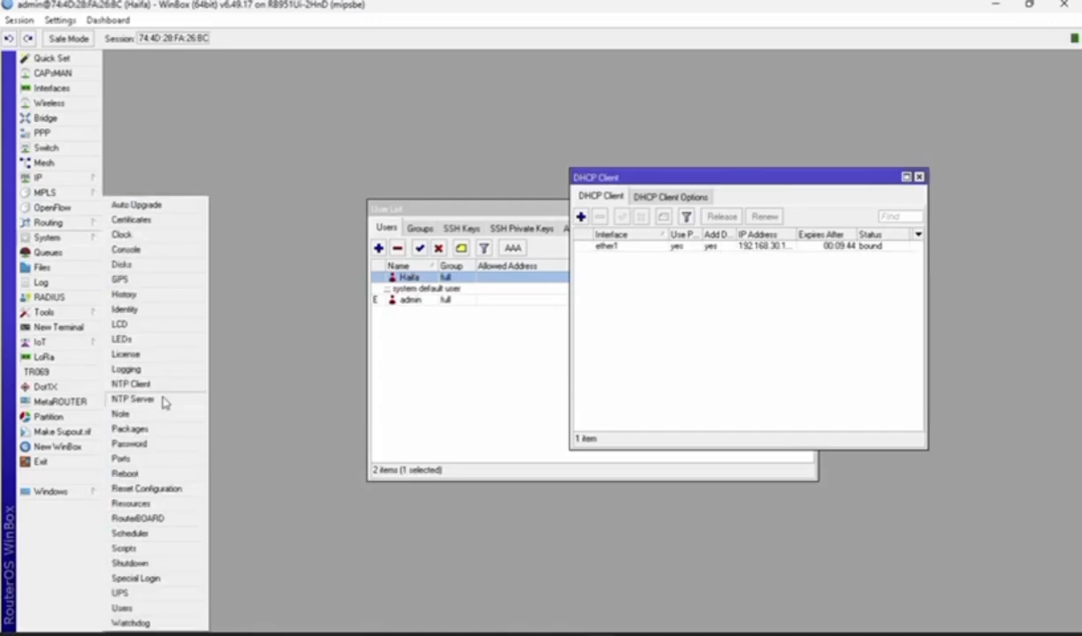
pyautogui.click(177, 382)
pyautogui.click(694, 249)
pyautogui.press('BackSpace')
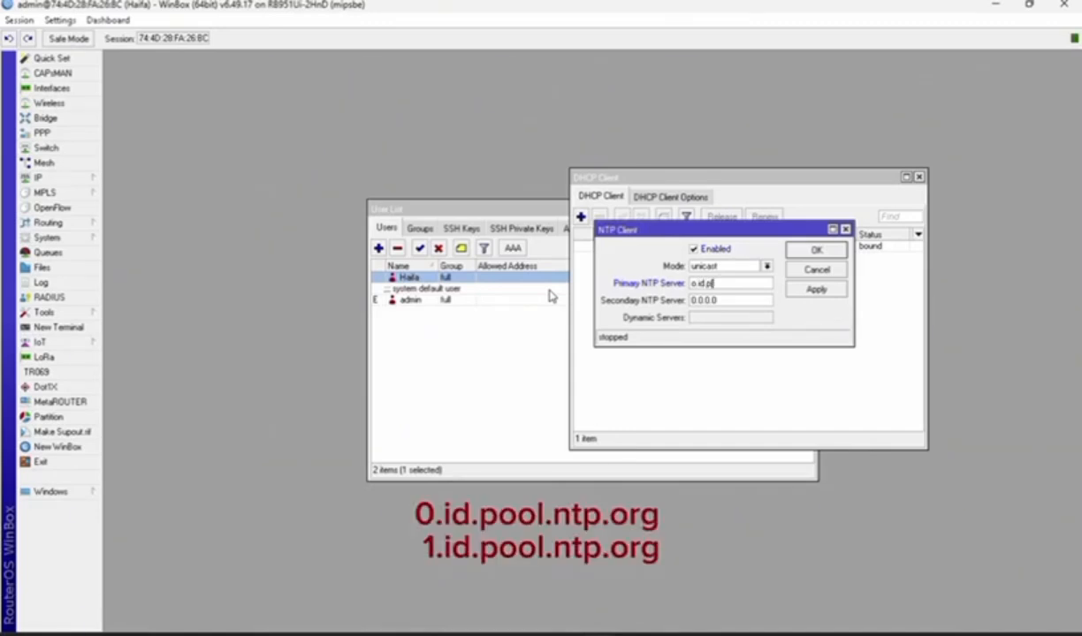
pyautogui.write('0.id.pool.ntp.org')
pyautogui.press('Tab')
pyautogui.write('1.id.pool.ntp')
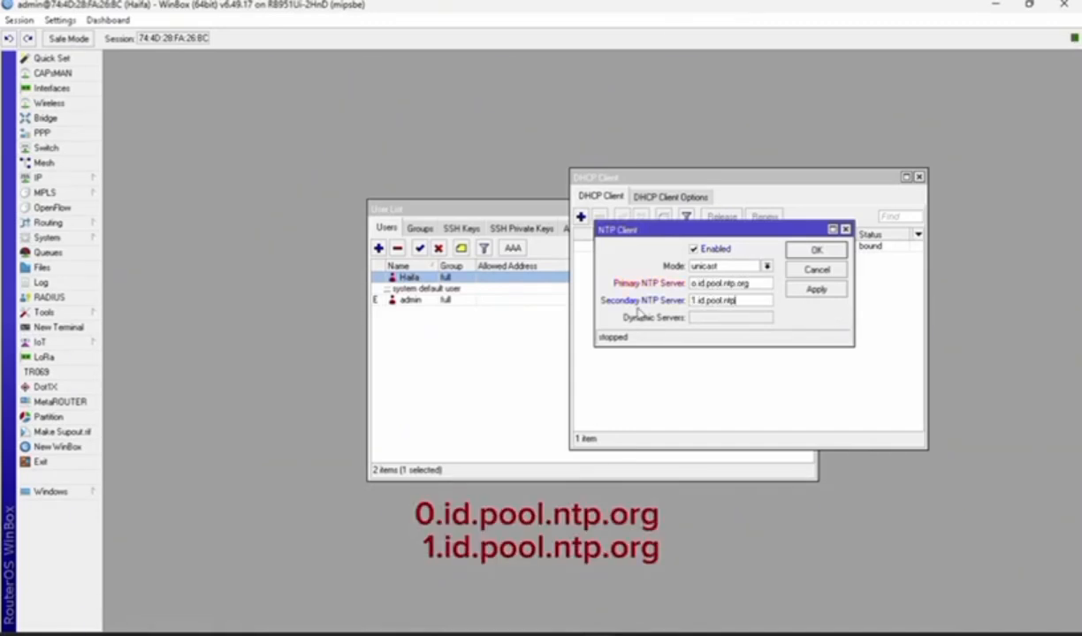
pyautogui.write('.org')
pyautogui.click(814, 290)
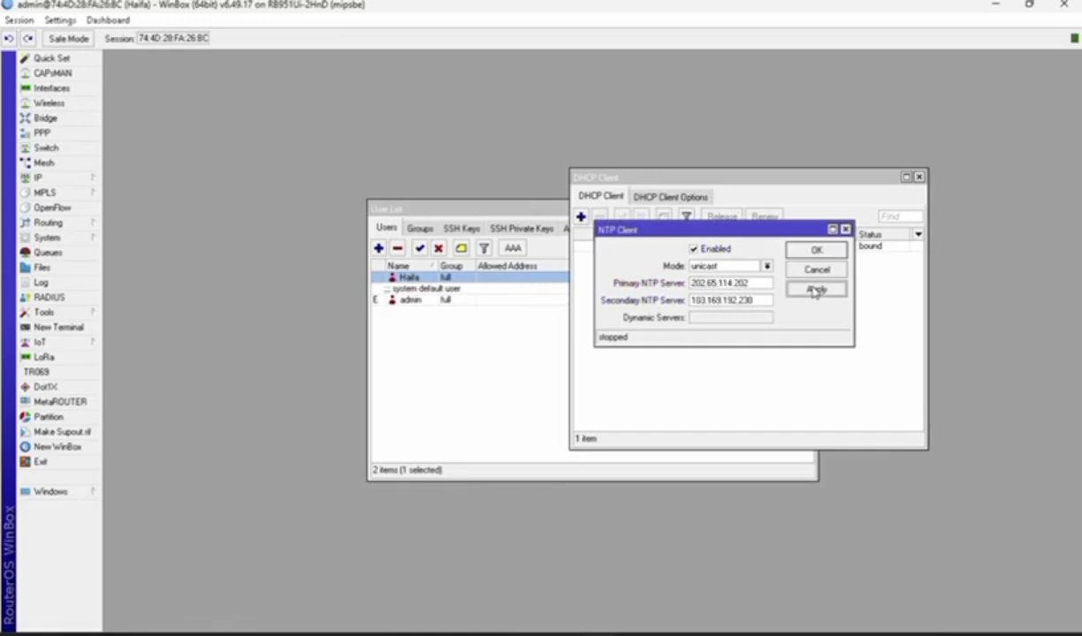
pyautogui.click(819, 251)
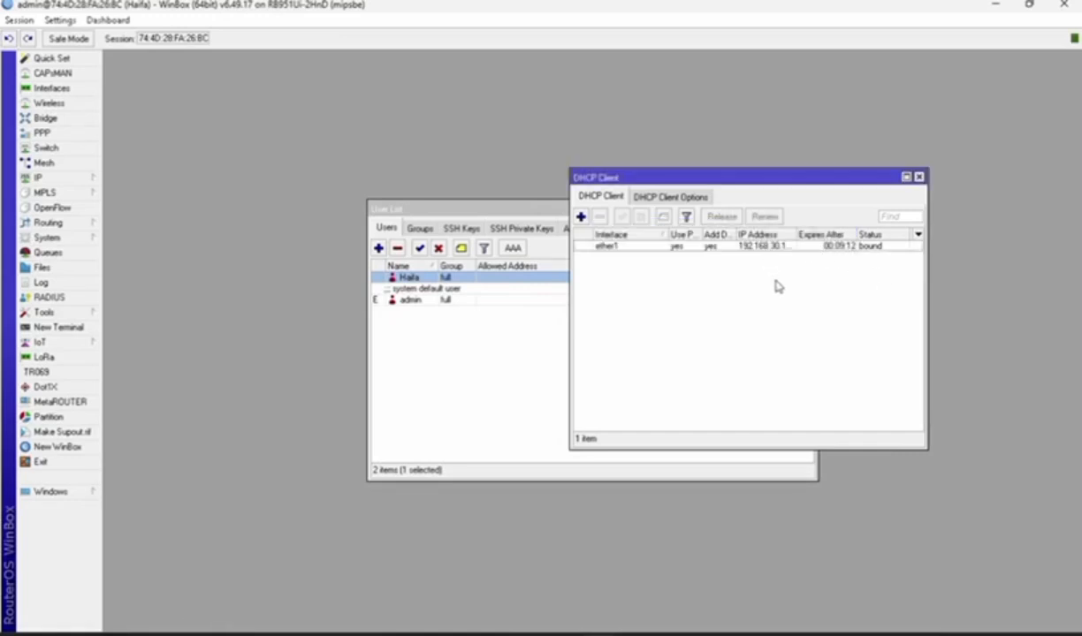
# Set the router clock's time zone to Asia/Jakarta
pyautogui.click(78, 237)
pyautogui.click(132, 222)
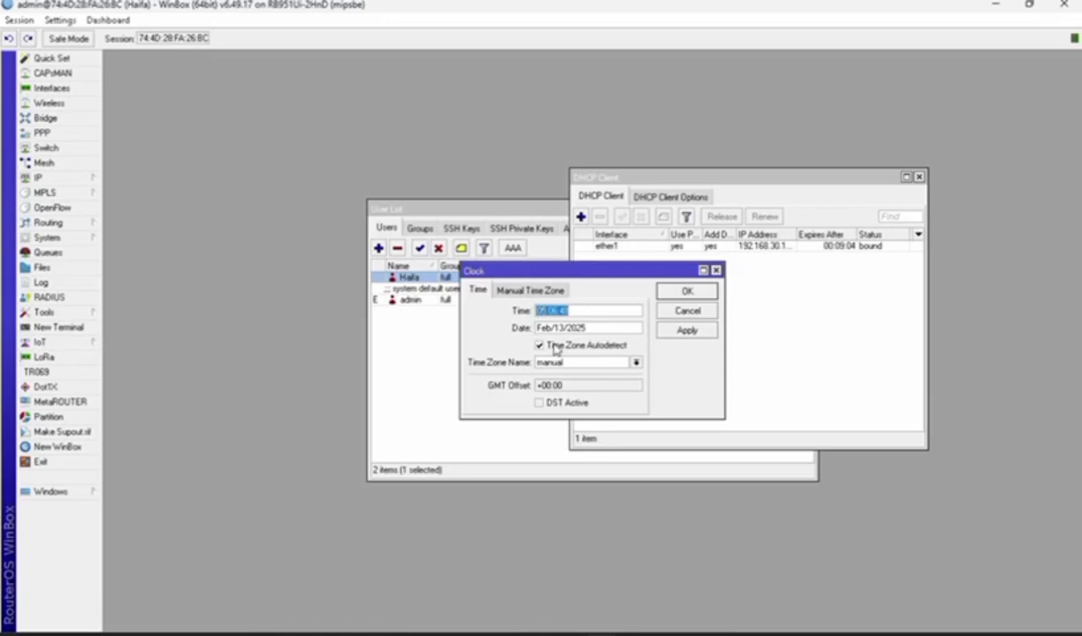
pyautogui.click(635, 363)
pyautogui.scroll(-2, 601, 459)
pyautogui.scroll(-2, 626, 491)
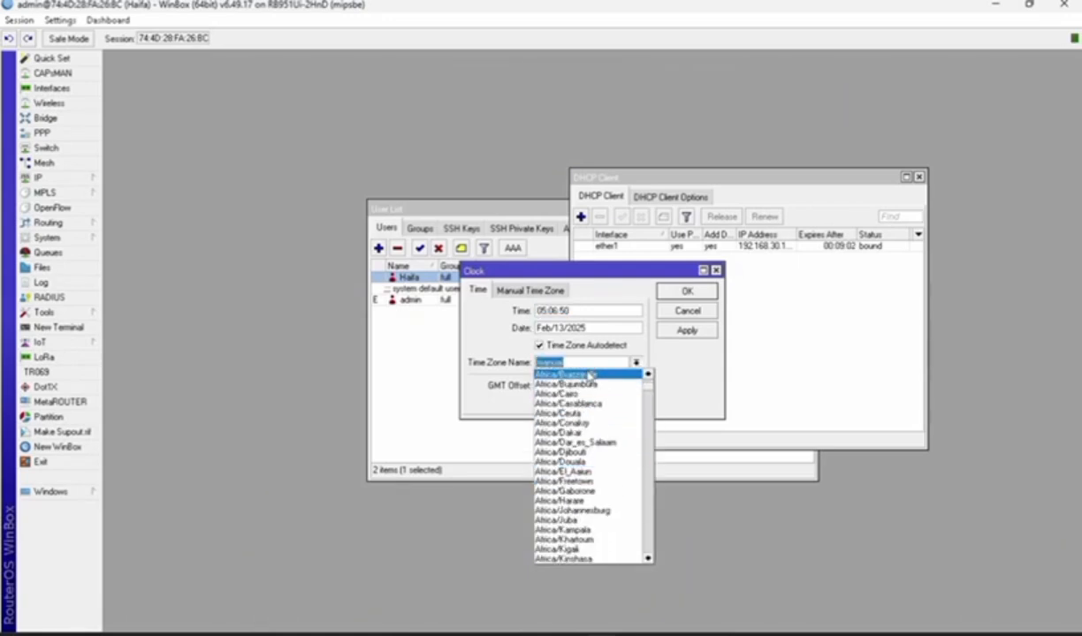
pyautogui.click(500, 372)
pyautogui.press('BackSpace')
pyautogui.write('Asia/Jakarta')
pyautogui.click(676, 329)
pyautogui.click(672, 291)
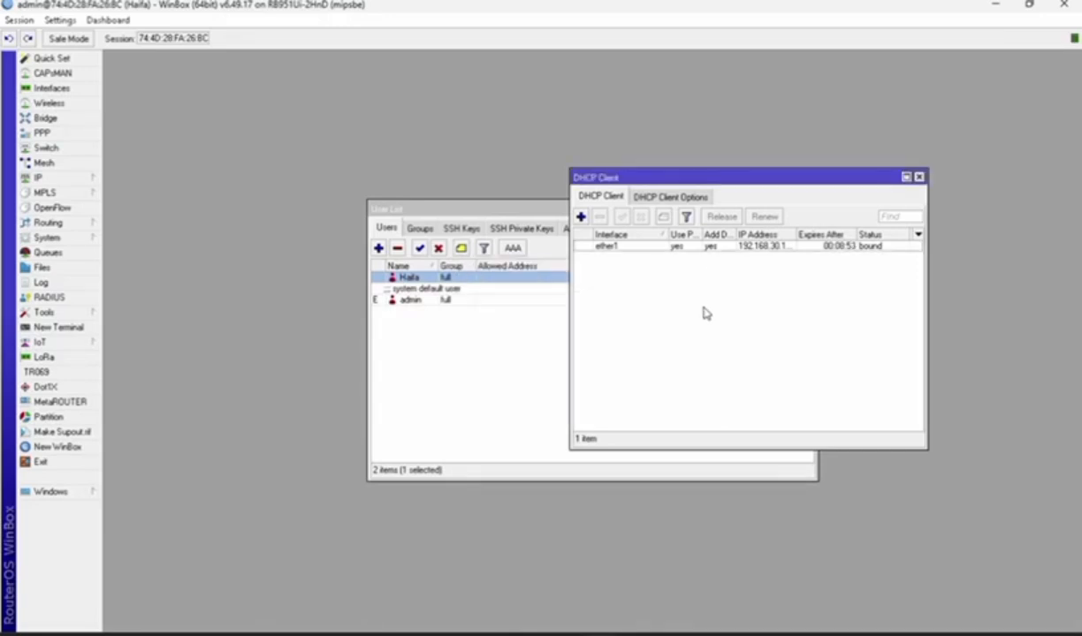
# Add the IP address 192.168.100.1/25 on ether2
pyautogui.click(37, 177)
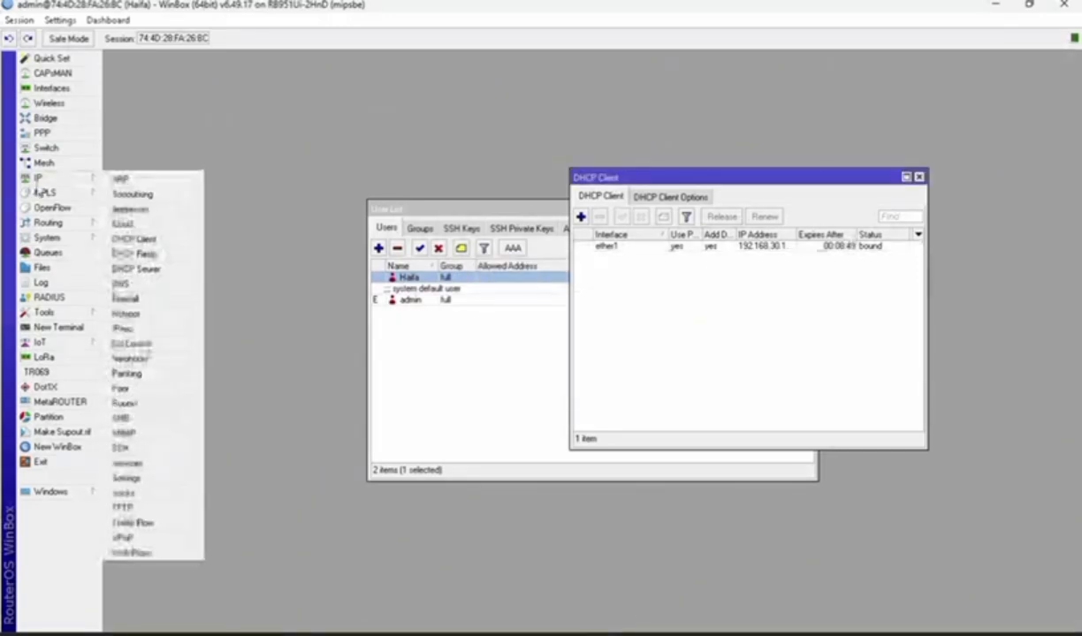
pyautogui.click(146, 210)
pyautogui.click(478, 239)
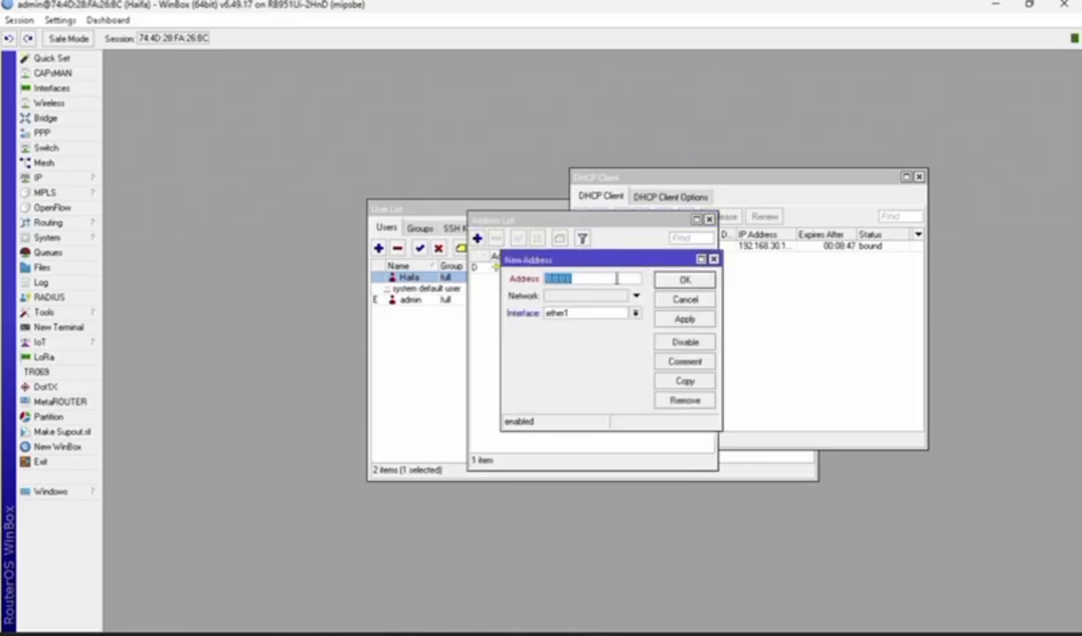
pyautogui.write('192.168.10')
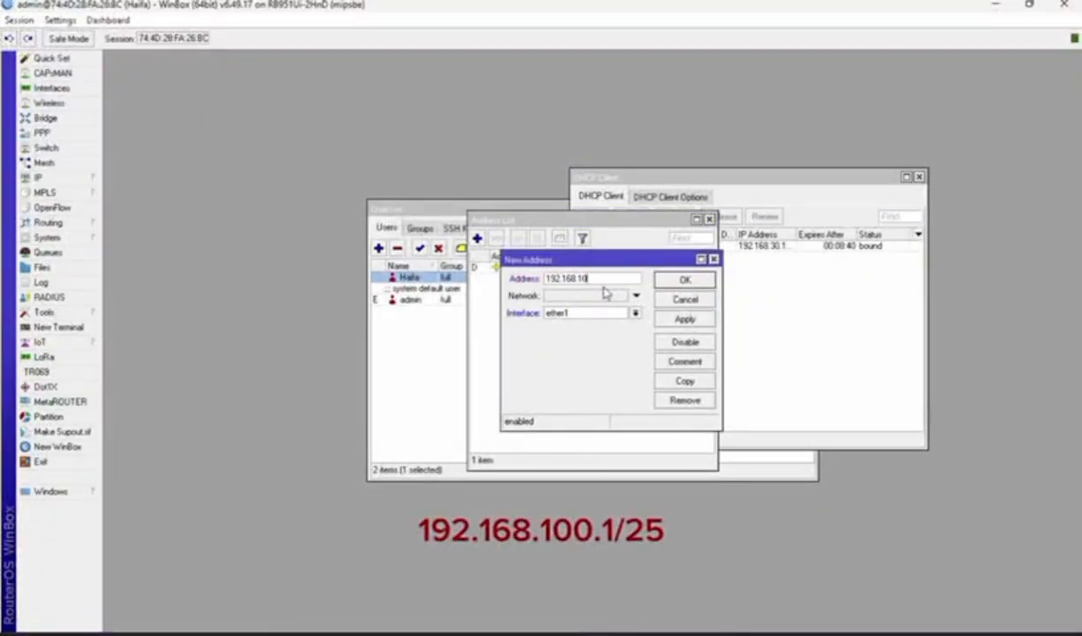
pyautogui.write('0.1/24')
pyautogui.press('Tab')
pyautogui.click(633, 278)
pyautogui.press('BackSpace')
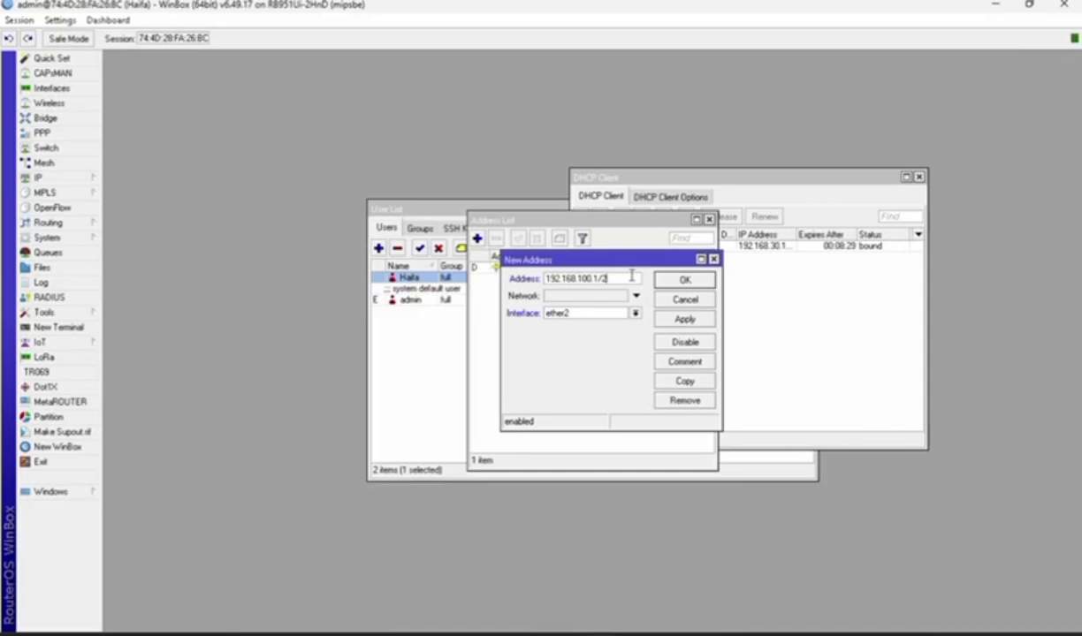
pyautogui.write('5')
pyautogui.click(685, 319)
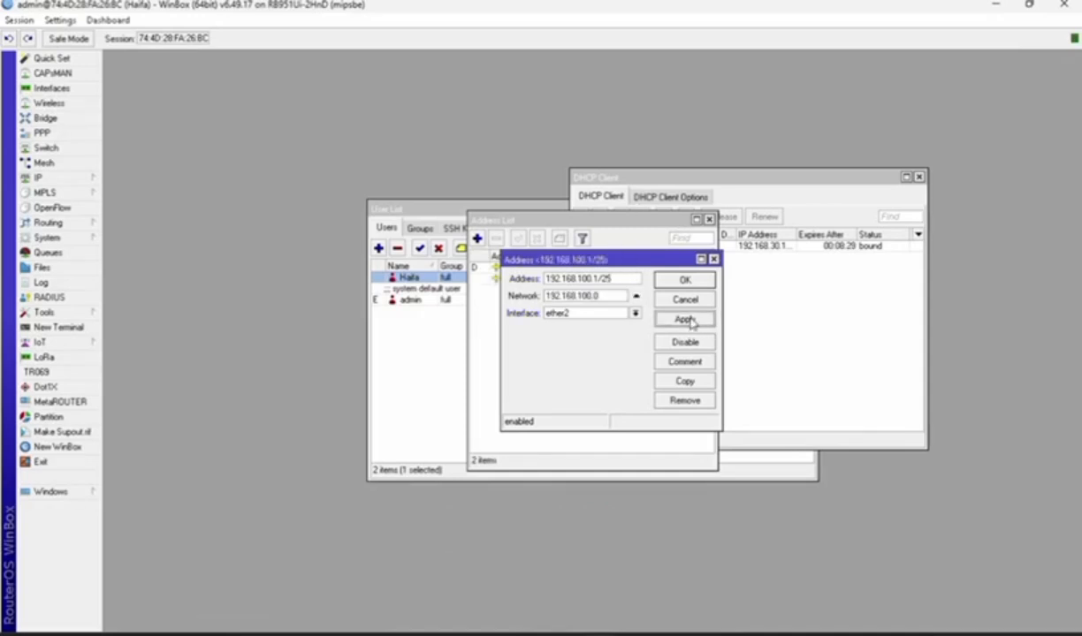
pyautogui.click(687, 283)
# Add the IP address 192.168.200.1/24 on wlan1
pyautogui.click(478, 239)
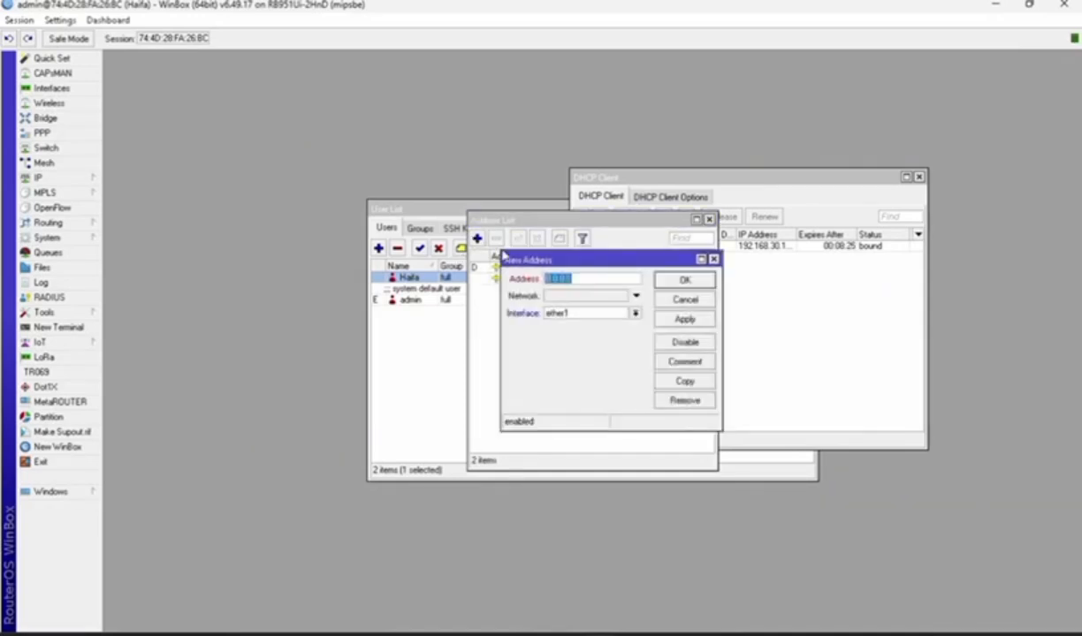
pyautogui.write('192.168.200.1/28')
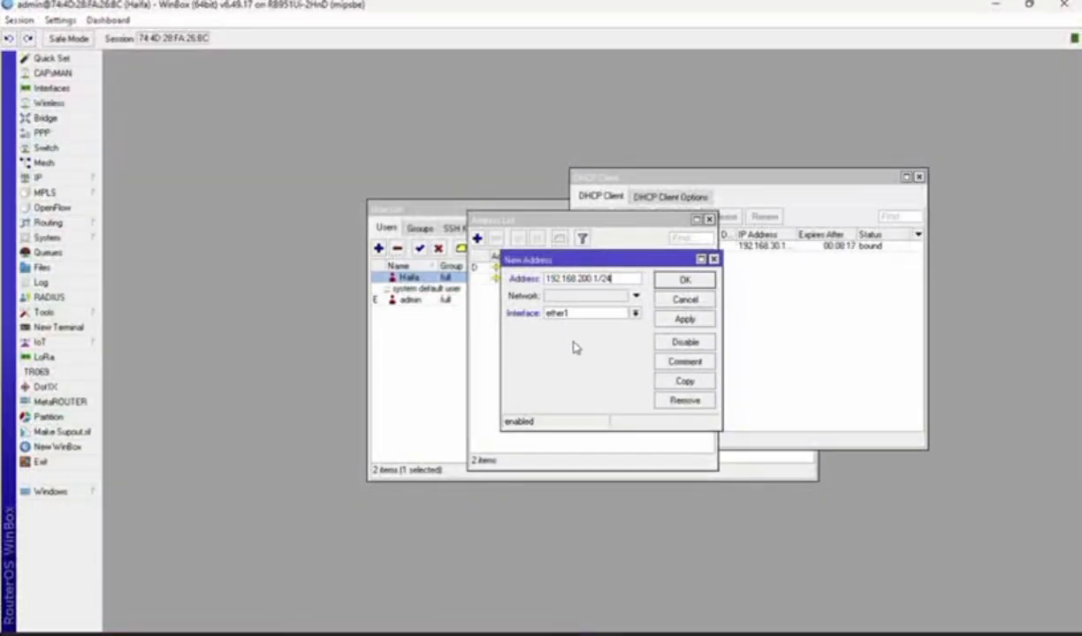
pyautogui.click(635, 313)
pyautogui.click(607, 379)
pyautogui.click(692, 318)
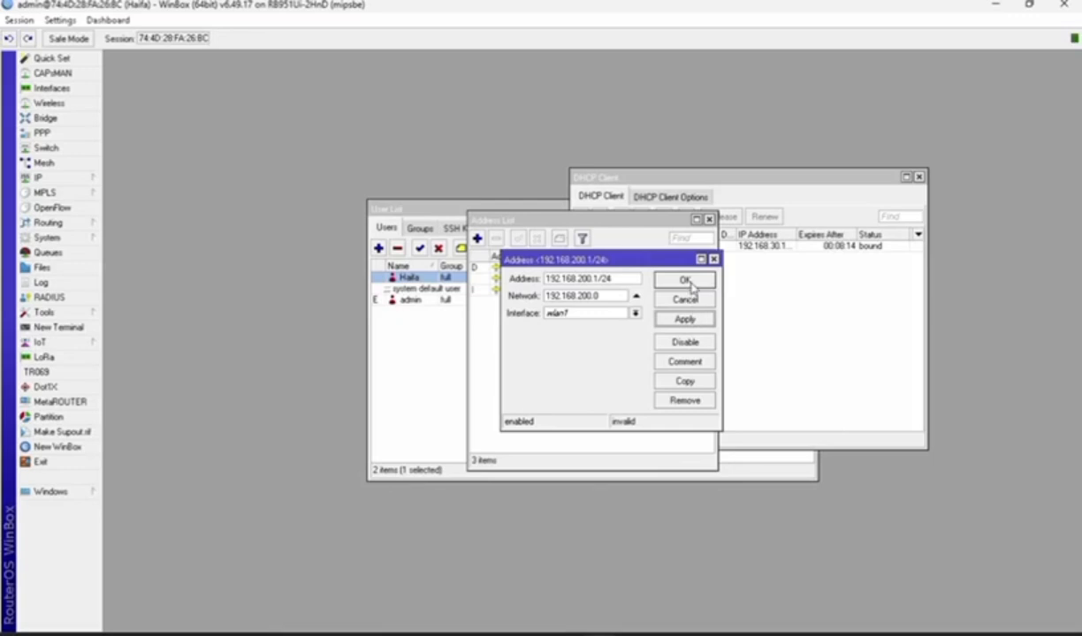
pyautogui.click(686, 281)
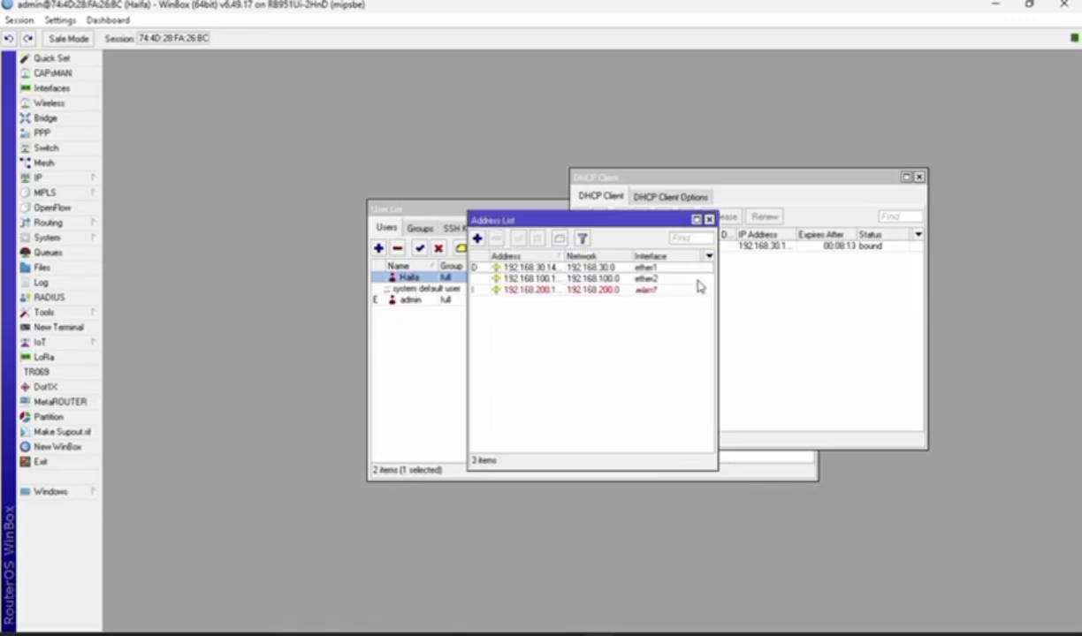
pyautogui.doubleClick(573, 293)
# Enable the disabled wlan1 wireless interface
pyautogui.click(53, 88)
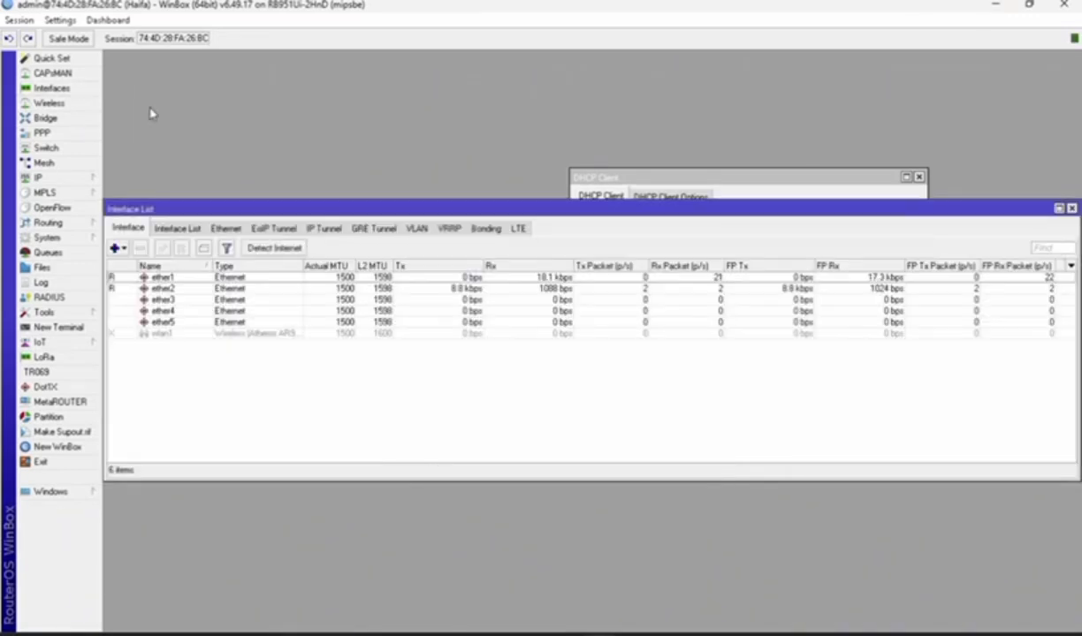
pyautogui.click(287, 335)
pyautogui.click(162, 248)
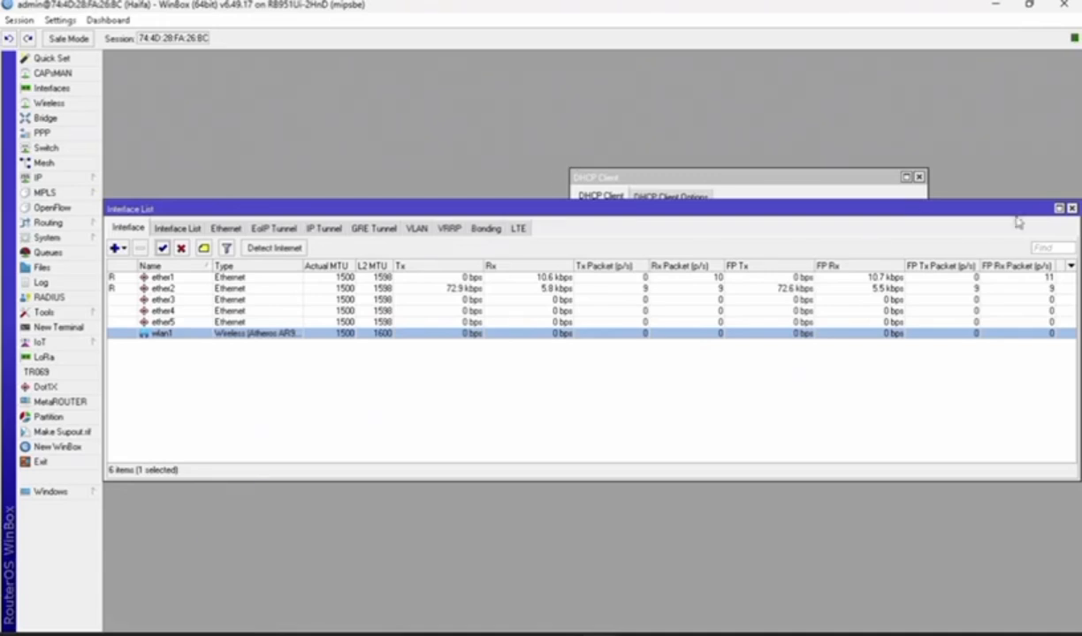
pyautogui.click(1072, 209)
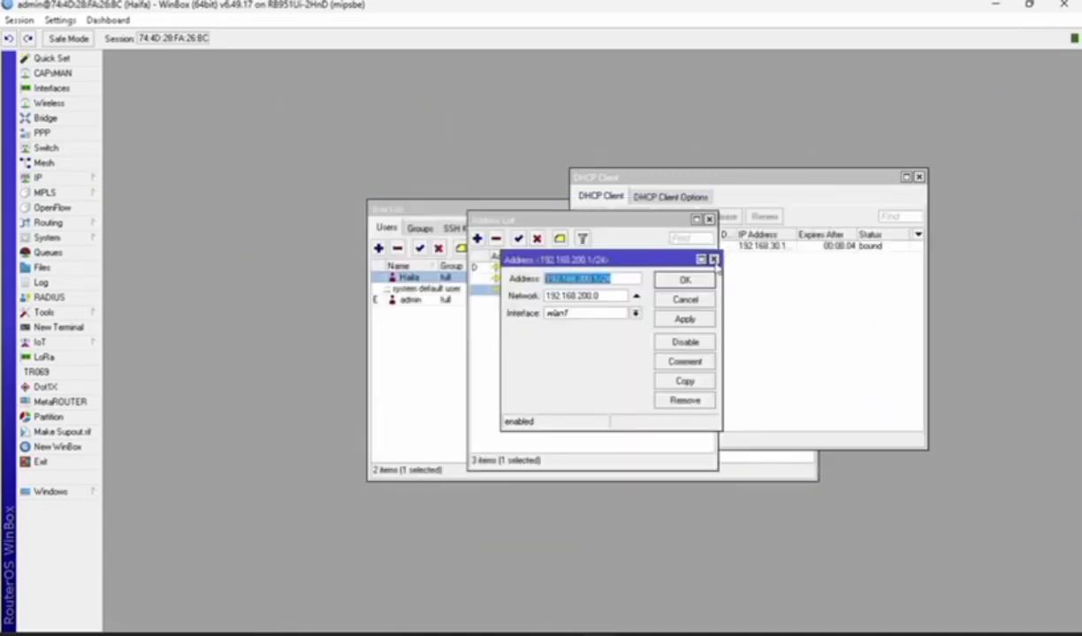
pyautogui.click(714, 259)
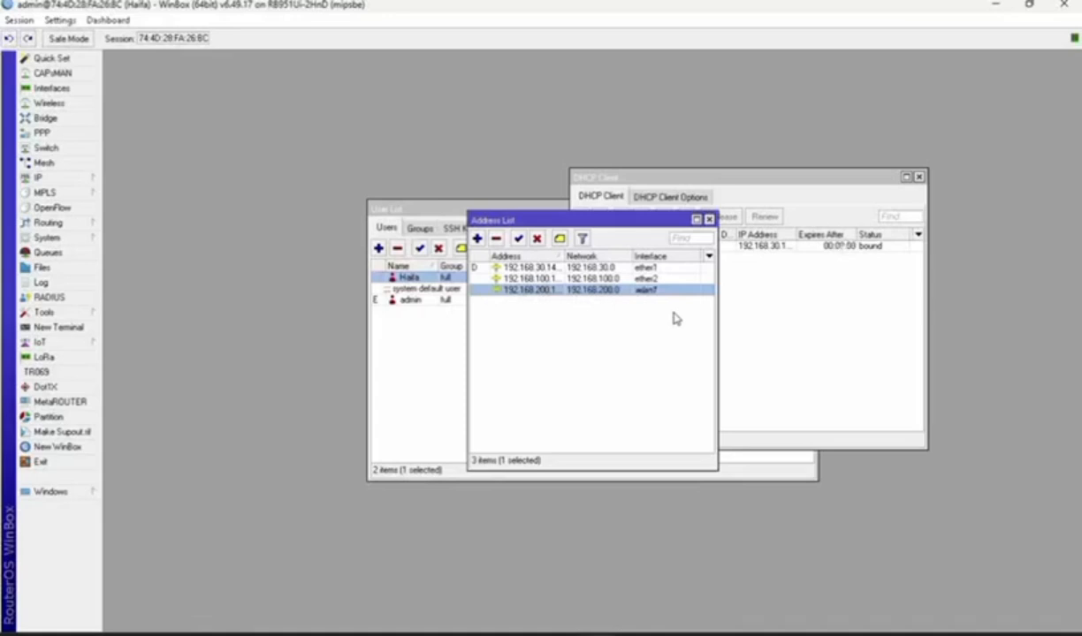
# Run DHCP Setup on ether2, accepting the default address space, gateway, range and lease time
pyautogui.click(69, 178)
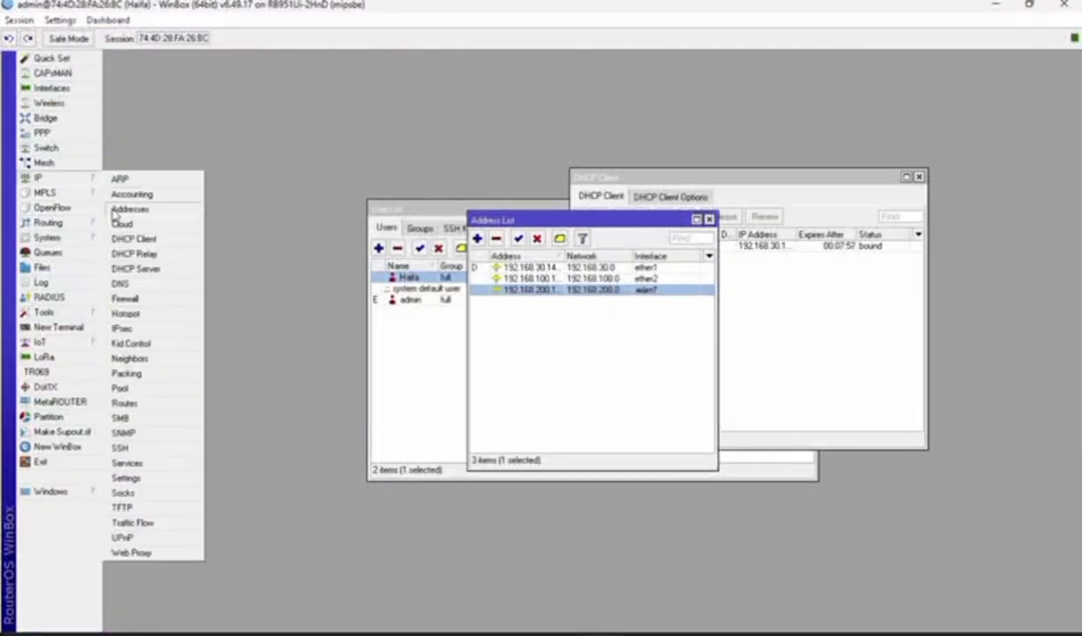
pyautogui.click(142, 269)
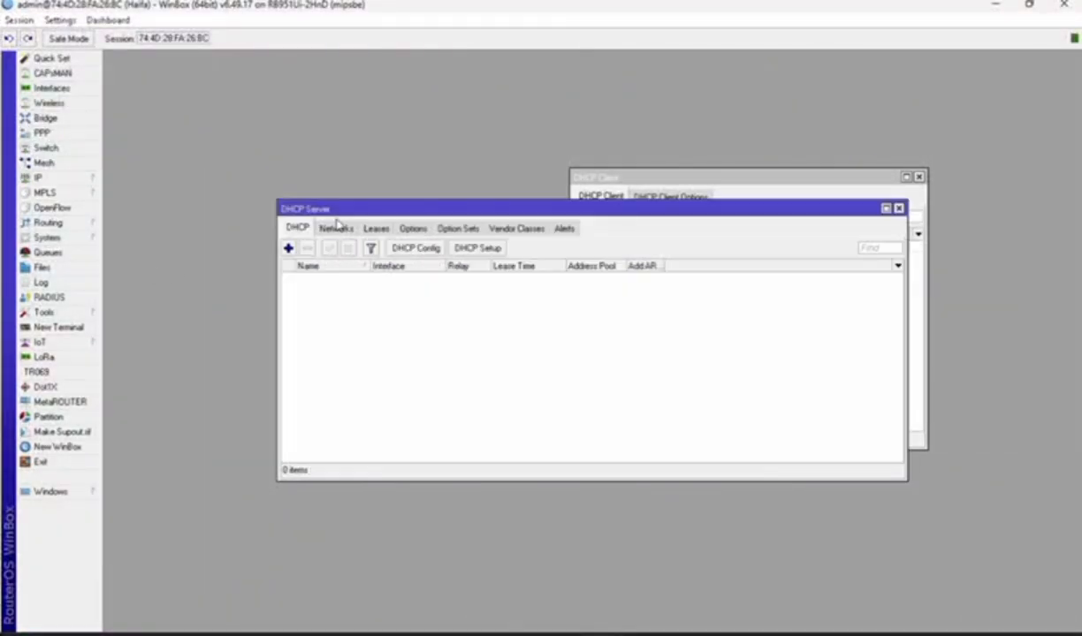
pyautogui.click(482, 249)
pyautogui.click(654, 338)
pyautogui.click(624, 368)
pyautogui.click(626, 363)
pyautogui.click(627, 362)
pyautogui.click(627, 362)
pyautogui.click(671, 340)
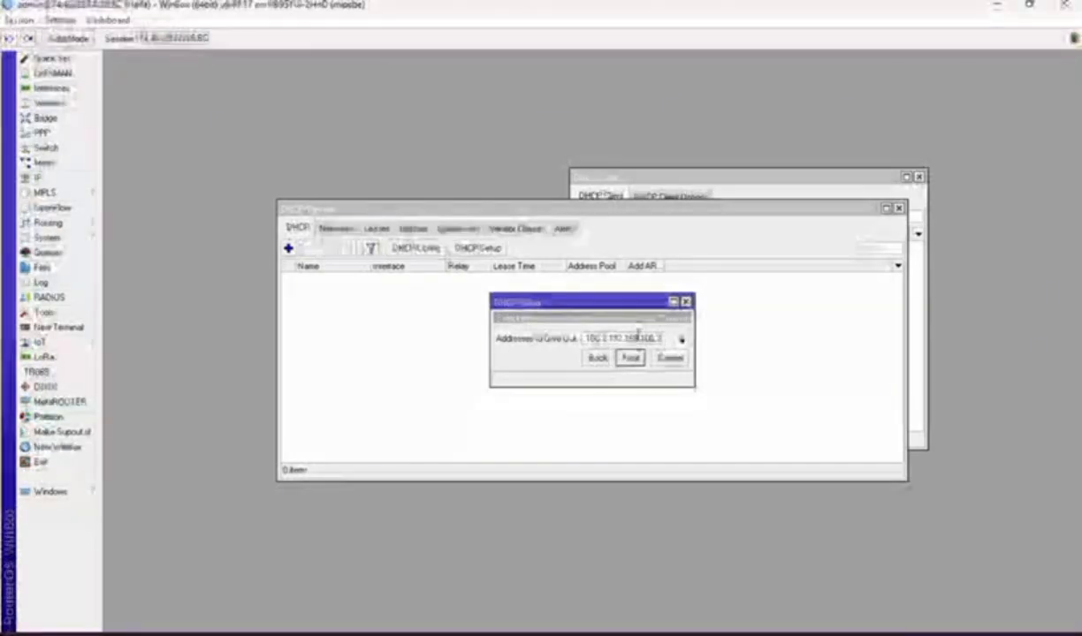
pyautogui.click(630, 358)
pyautogui.click(630, 358)
pyautogui.click(591, 338)
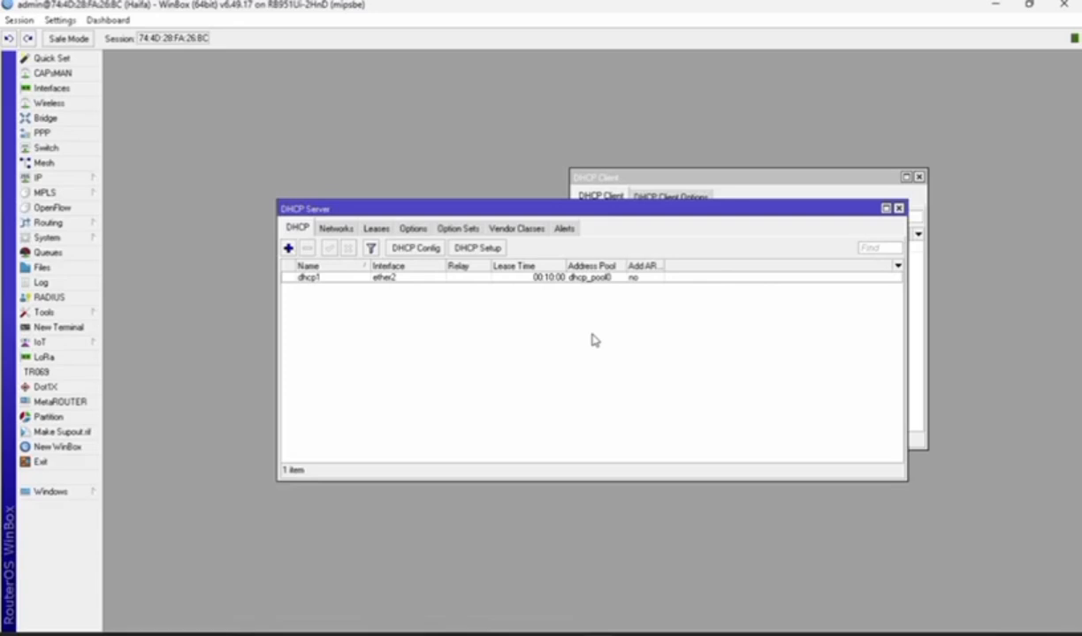
# Run DHCP Setup on wlan1 with the address range ending at 100, then bring up Firewall
pyautogui.click(477, 248)
pyautogui.click(681, 339)
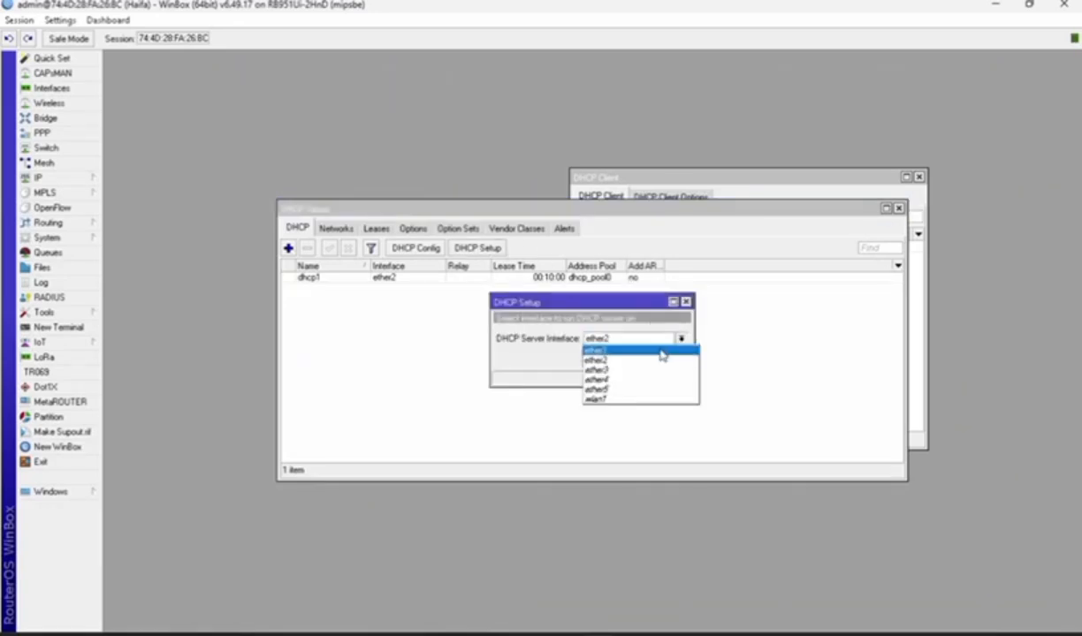
pyautogui.click(609, 399)
pyautogui.click(631, 358)
pyautogui.click(630, 358)
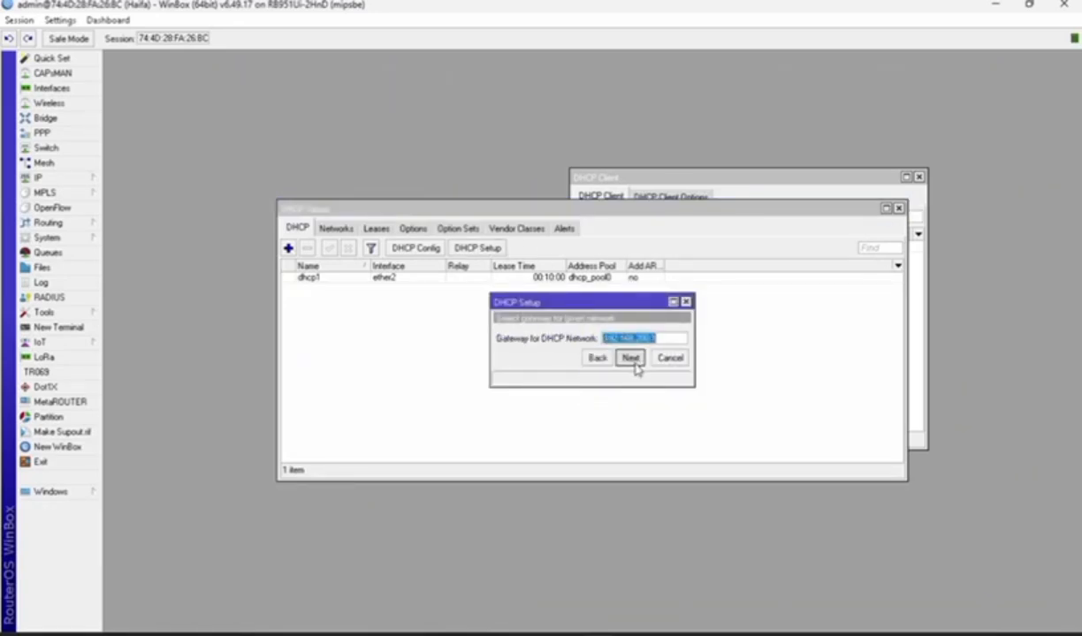
pyautogui.click(630, 358)
pyautogui.click(672, 342)
pyautogui.press('BackSpace')
pyautogui.press('BackSpace')
pyautogui.write('100')
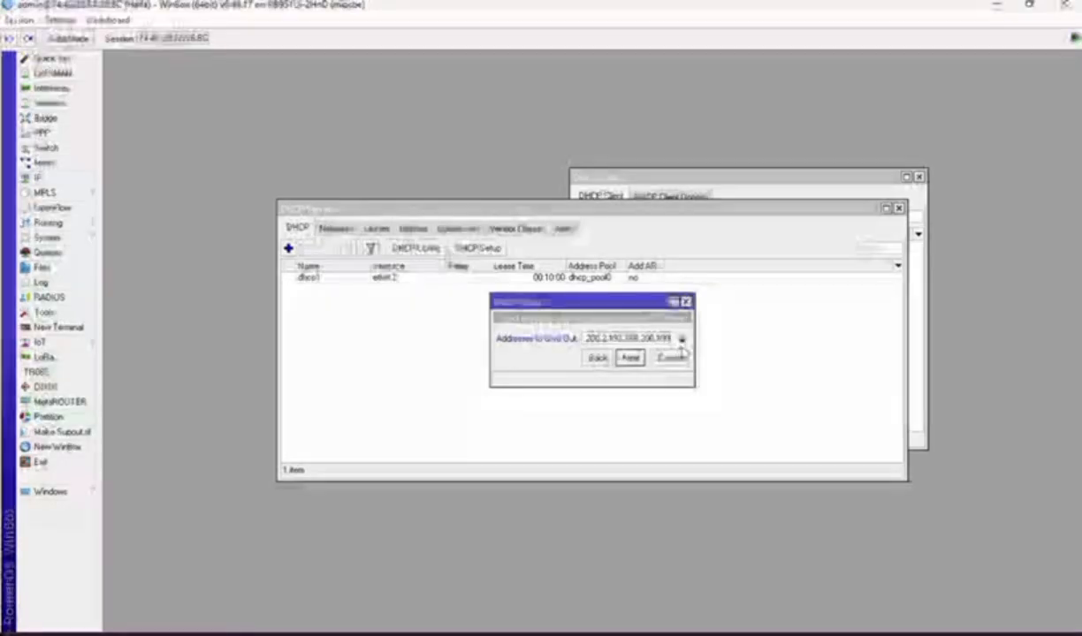
pyautogui.click(629, 357)
pyautogui.click(629, 357)
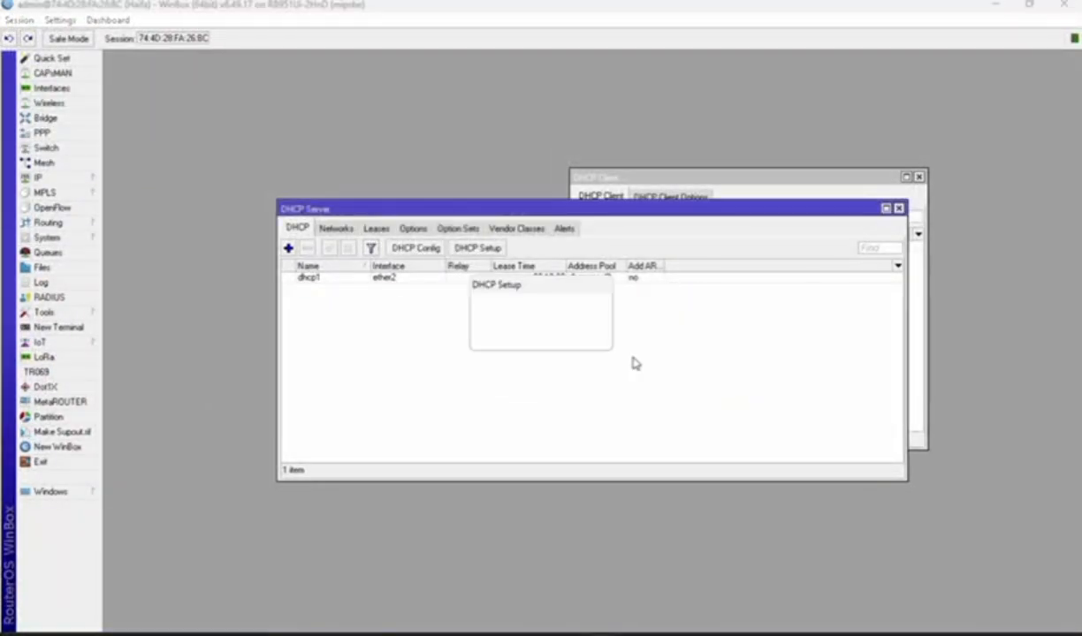
pyautogui.click(590, 337)
pyautogui.click(38, 178)
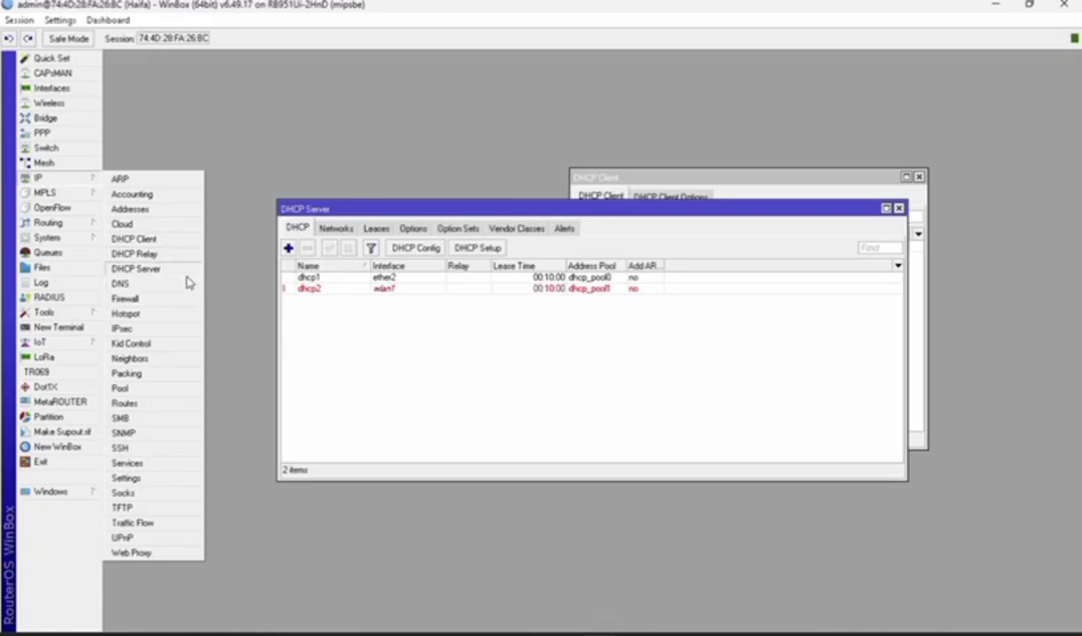
pyautogui.click(161, 298)
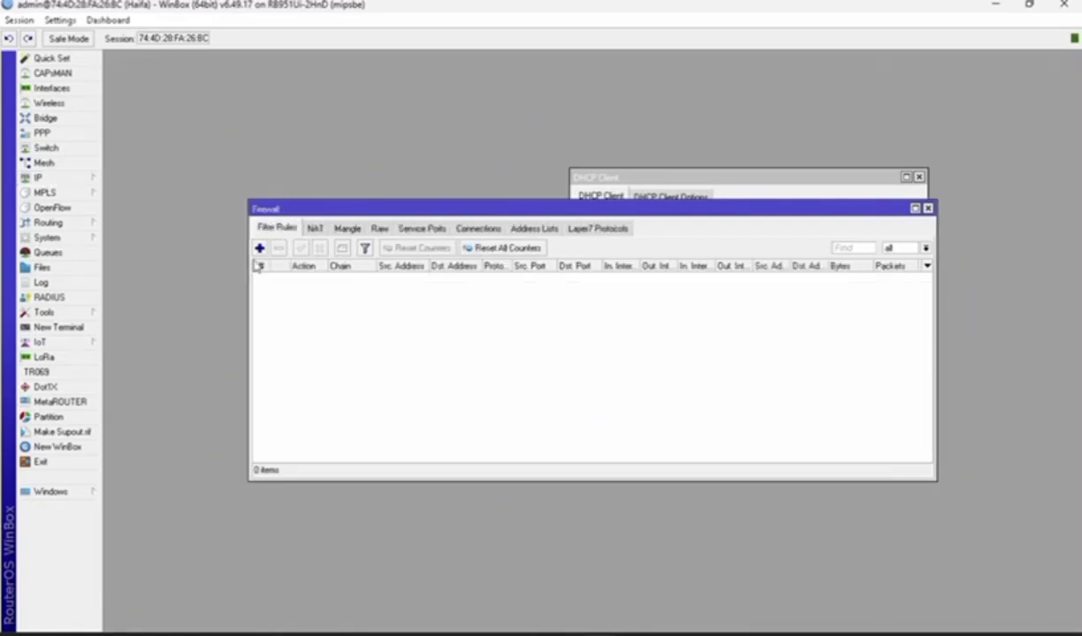
# Start a new input-chain filter rule with source range 192.168.100.2-192.168.100.5
pyautogui.click(259, 249)
pyautogui.click(656, 192)
pyautogui.click(635, 215)
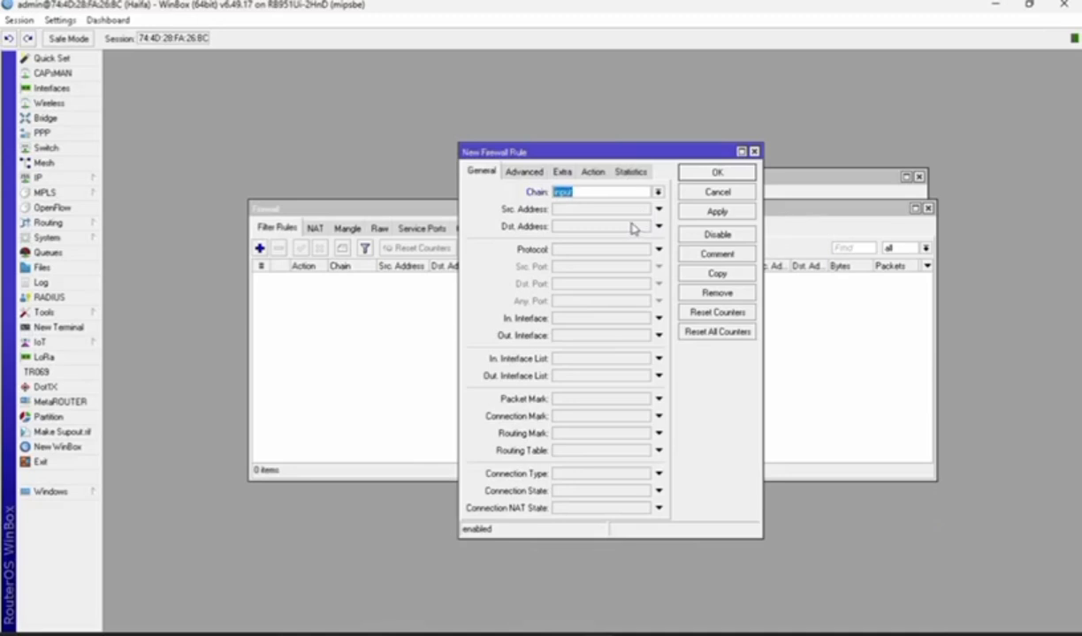
pyautogui.click(584, 209)
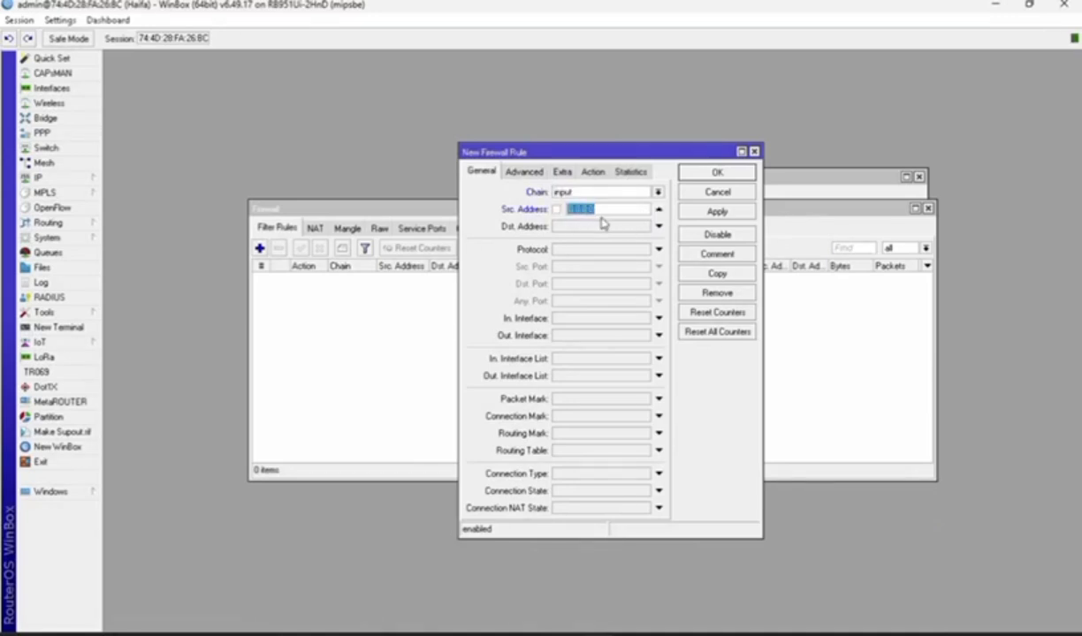
pyautogui.write('192.168.')
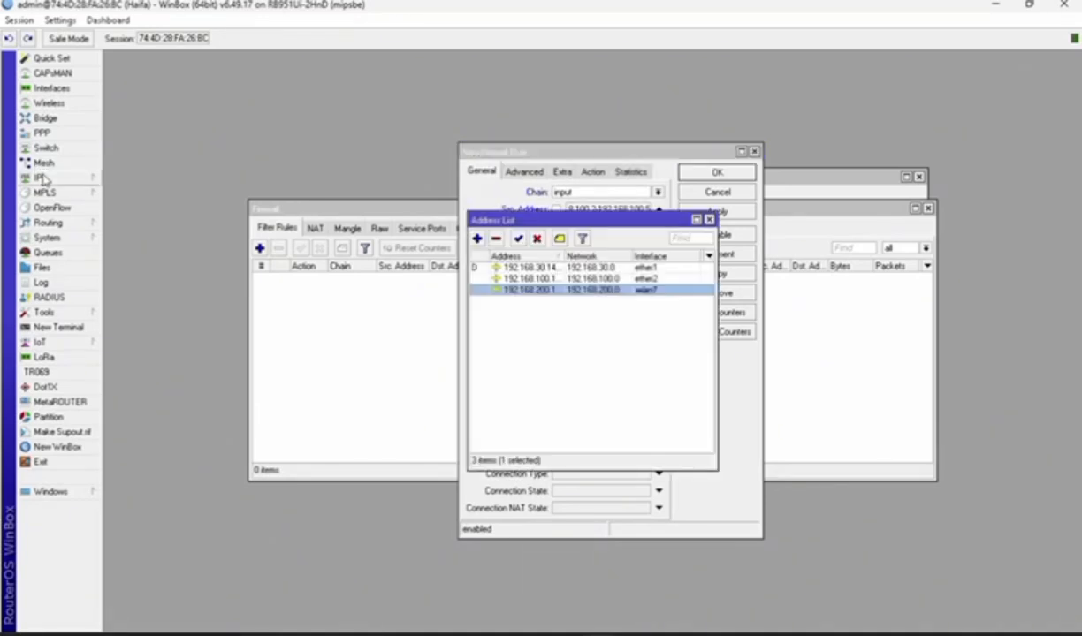
# Look up the router's ether1 address details for the rule's destination
pyautogui.click(40, 177)
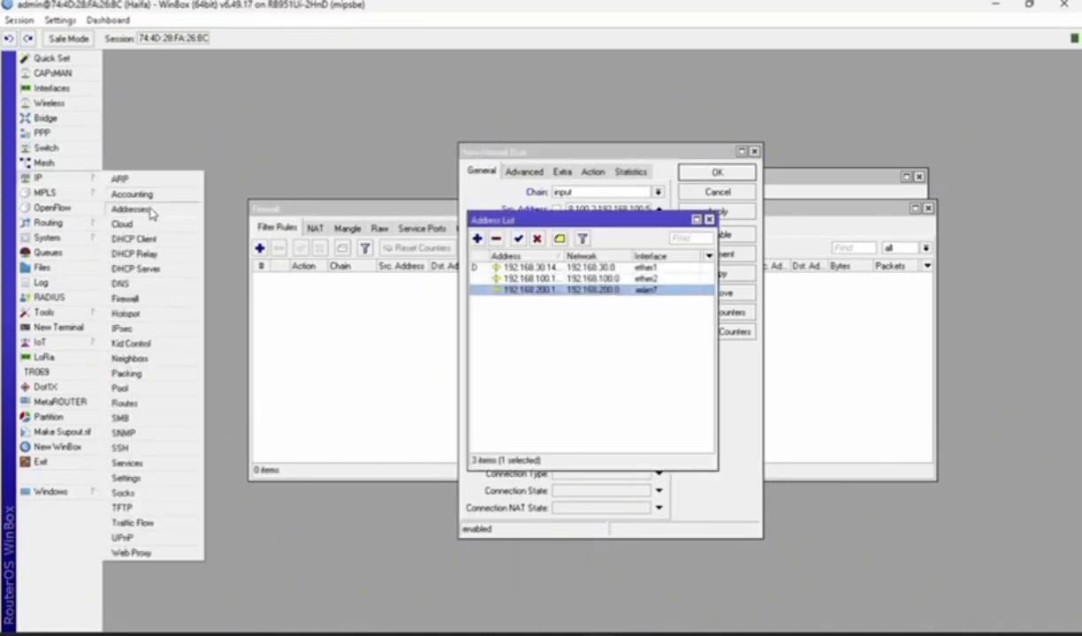
pyautogui.click(556, 270)
pyautogui.doubleClick(556, 270)
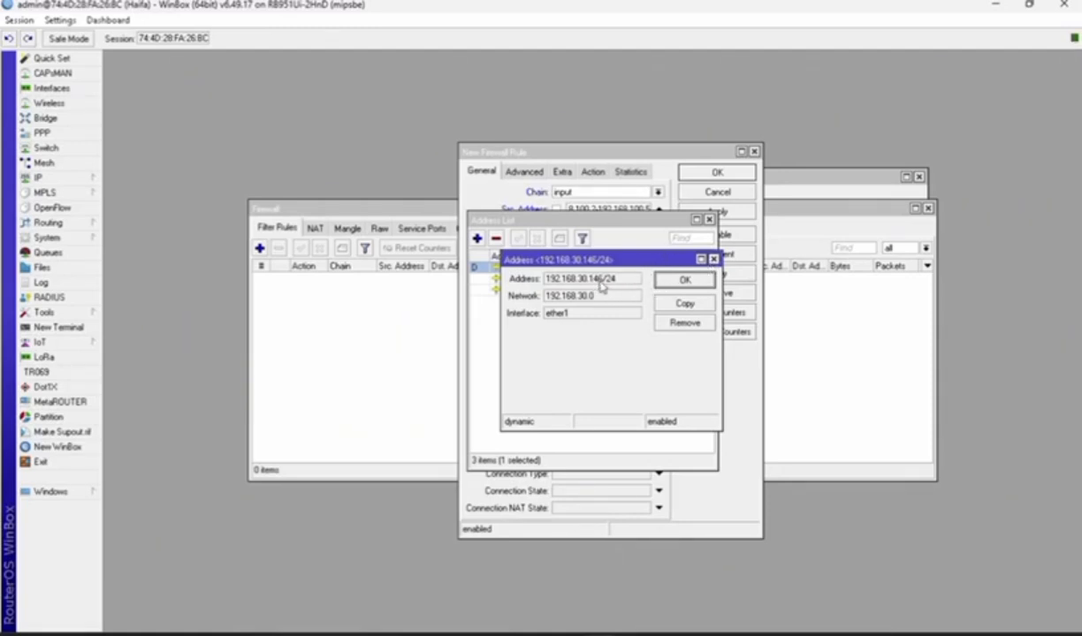
pyautogui.click(682, 278)
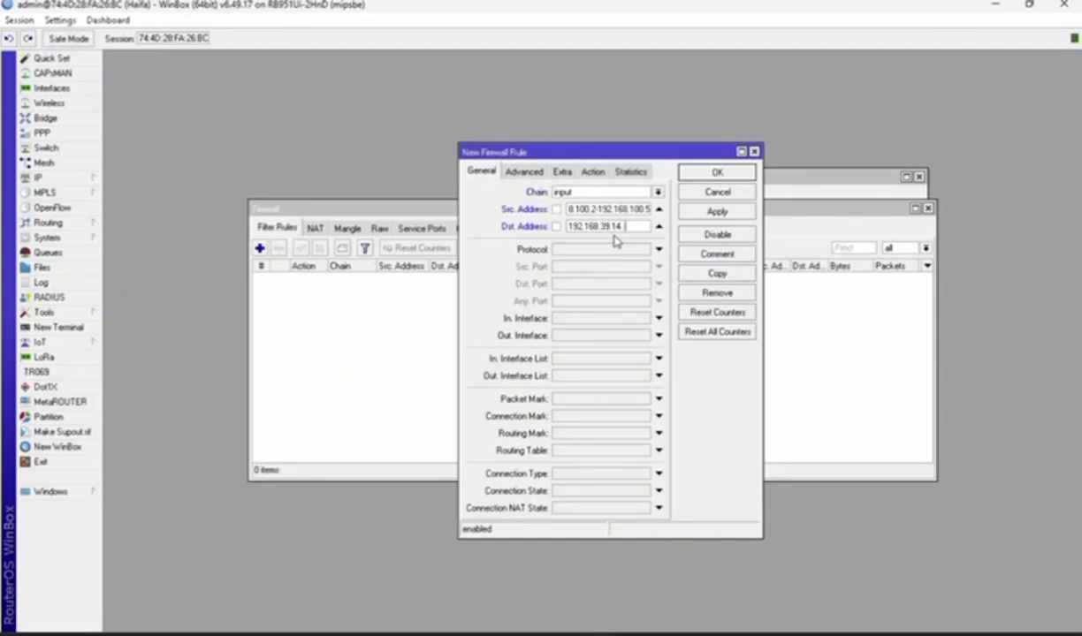
# Match ICMP to 192.168.39.146 and set the action to drop, saving the rule
pyautogui.click(603, 250)
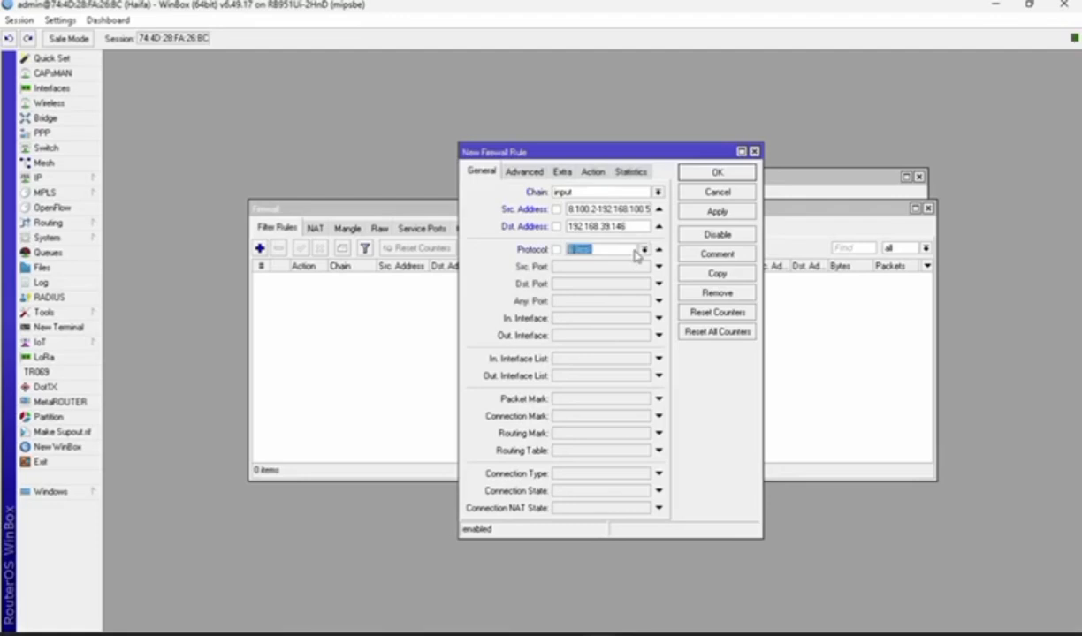
pyautogui.click(644, 249)
pyautogui.click(622, 274)
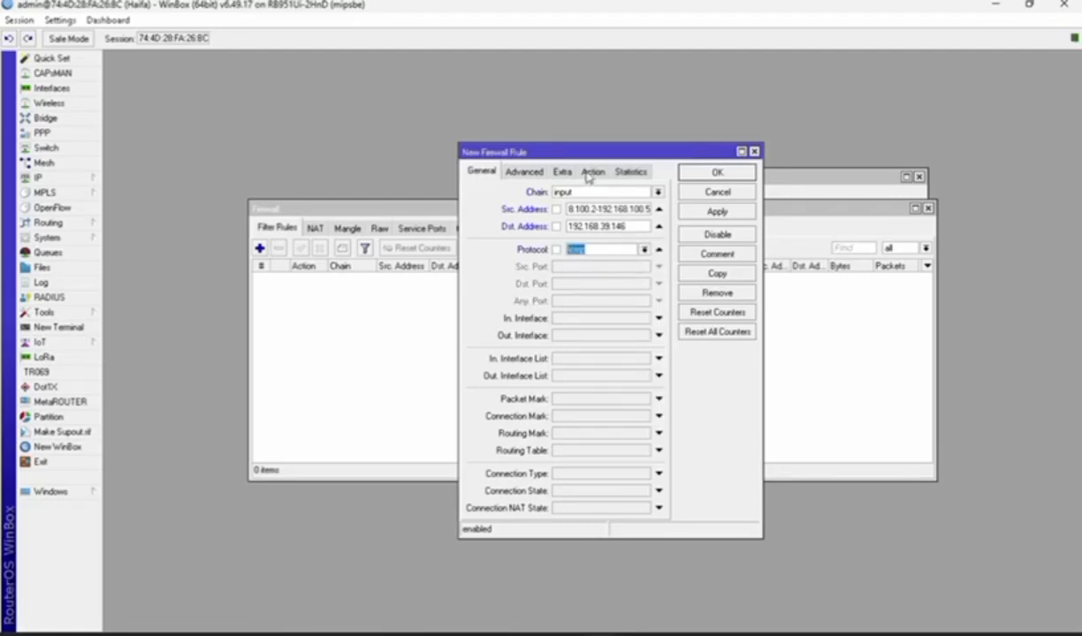
pyautogui.click(593, 171)
pyautogui.click(658, 191)
pyautogui.click(609, 236)
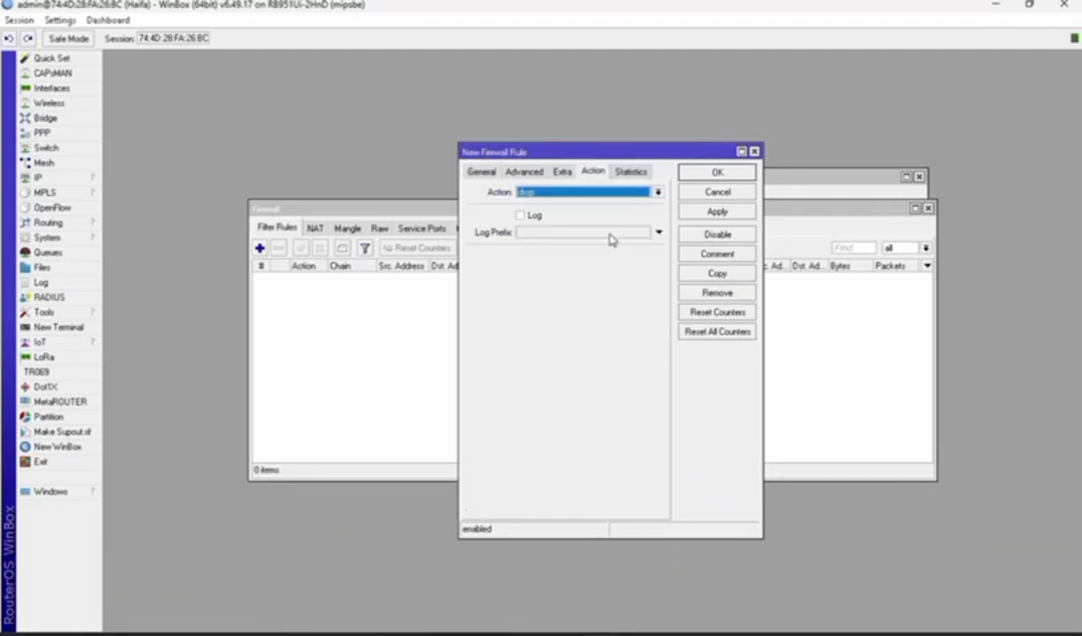
pyautogui.click(716, 212)
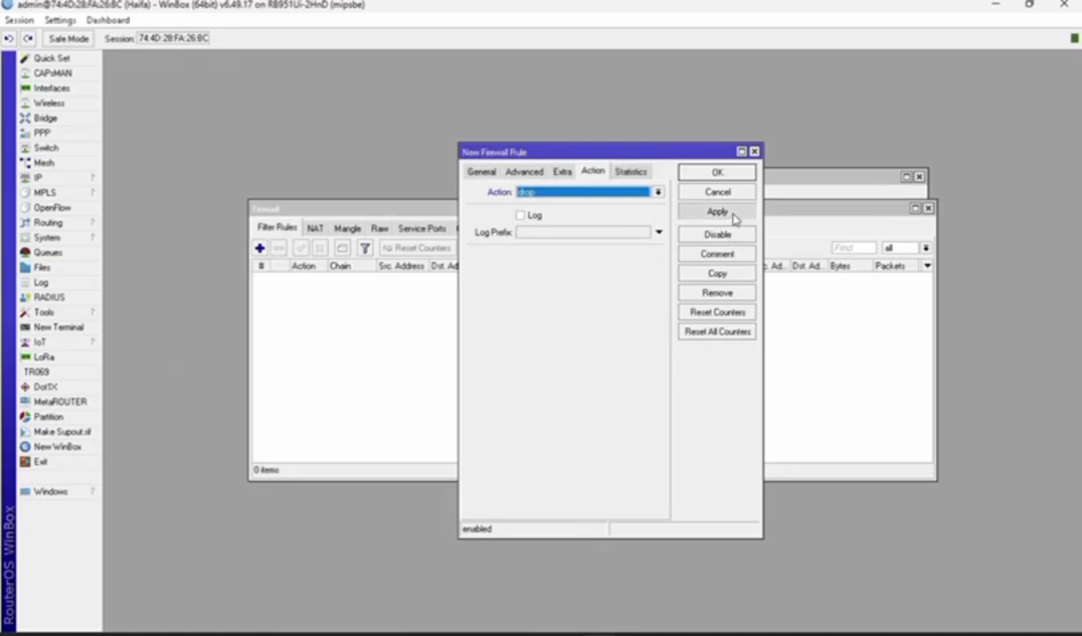
pyautogui.click(714, 172)
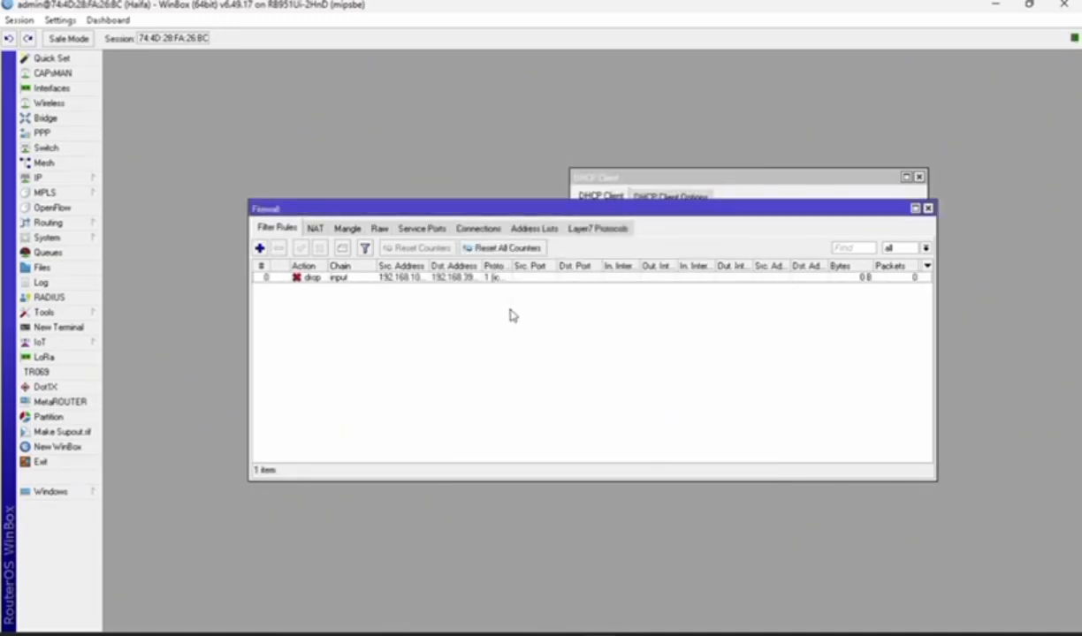
pyautogui.click(259, 247)
# Set the second rule to the input chain with destination 192.168.200.1
pyautogui.click(659, 192)
pyautogui.click(622, 214)
pyautogui.click(619, 210)
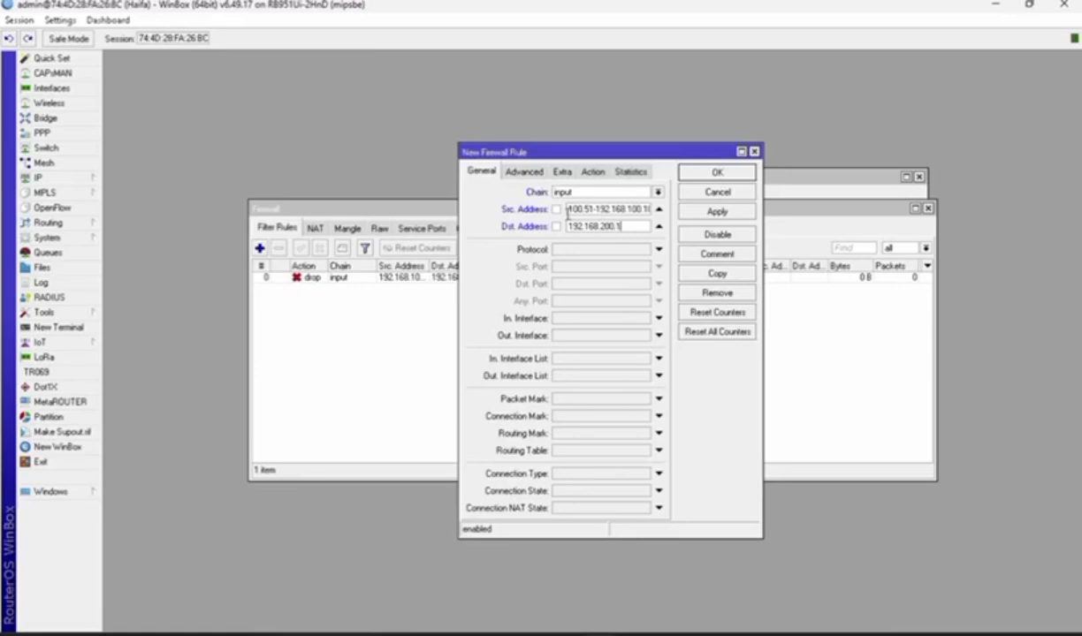
# Match ICMP and set the action to drop, saving the second filter rule
pyautogui.click(559, 250)
pyautogui.click(644, 250)
pyautogui.click(623, 266)
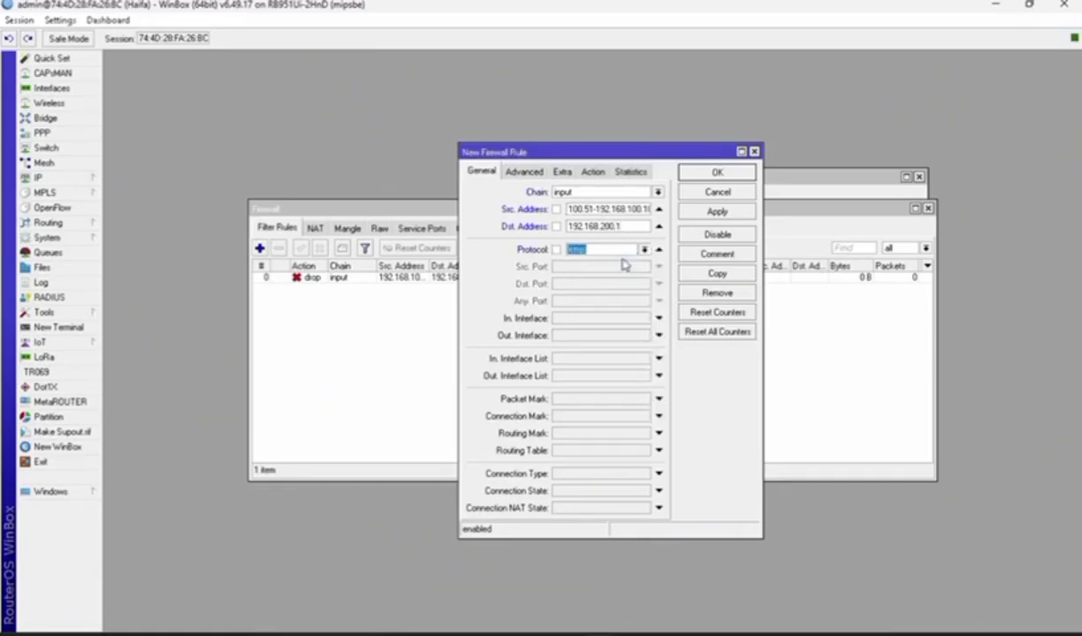
pyautogui.click(601, 173)
pyautogui.click(623, 192)
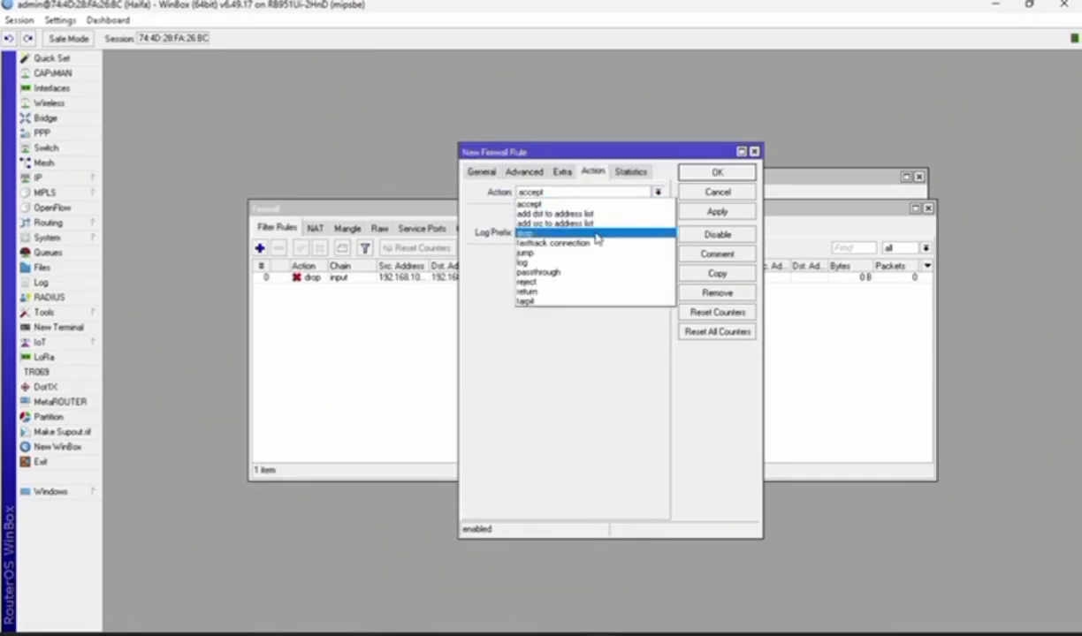
pyautogui.click(575, 223)
pyautogui.click(717, 213)
pyautogui.click(717, 172)
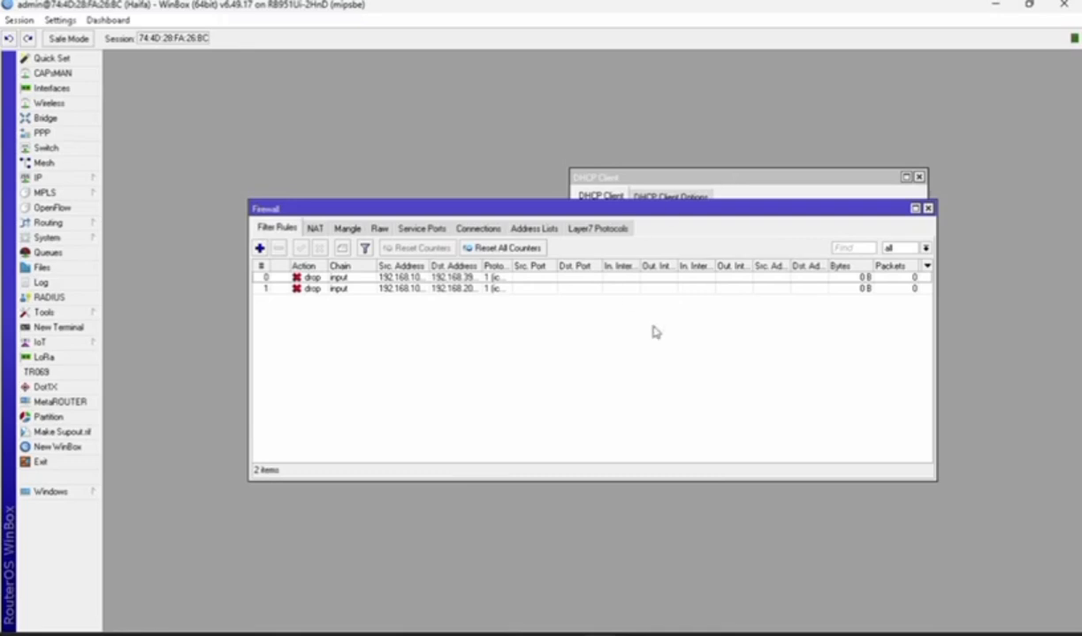
pyautogui.press('super')
pyautogui.write('control panel')
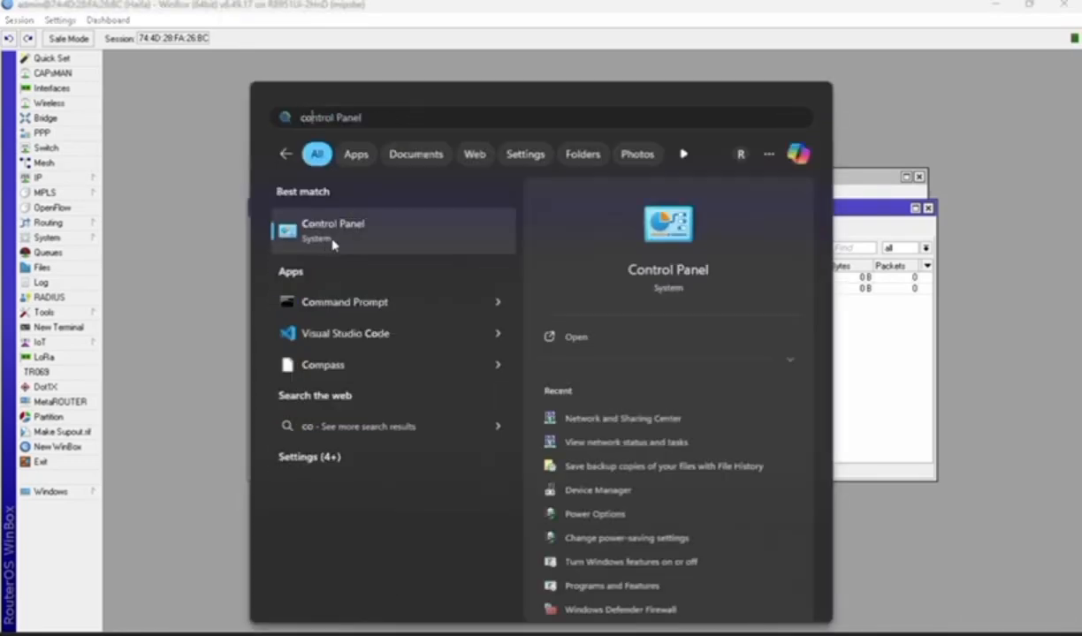
pyautogui.click(333, 241)
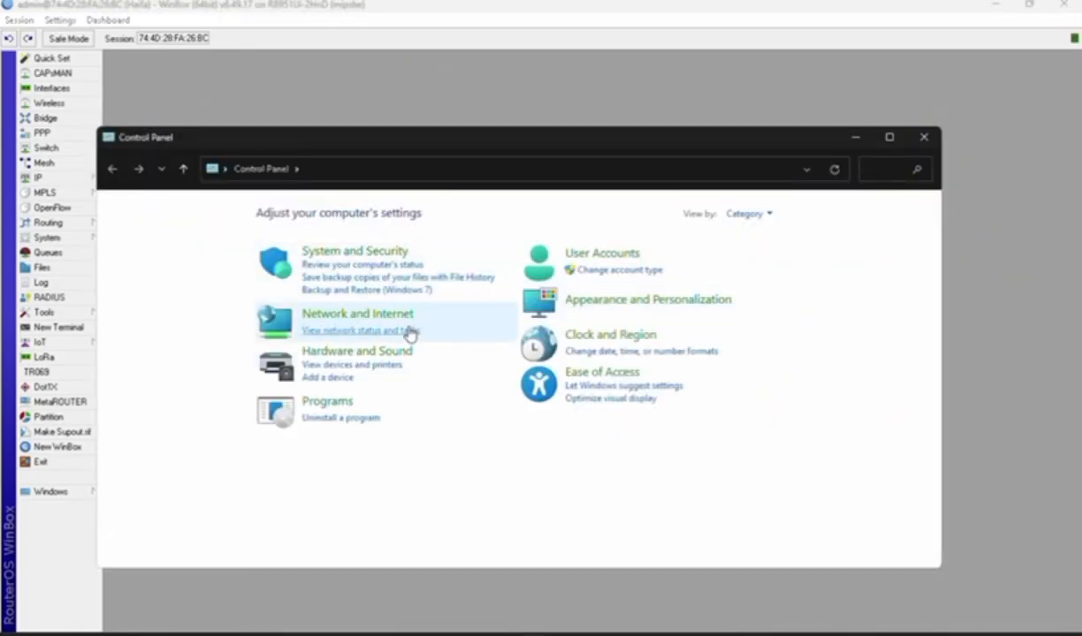
pyautogui.click(382, 316)
pyautogui.click(363, 216)
pyautogui.click(179, 236)
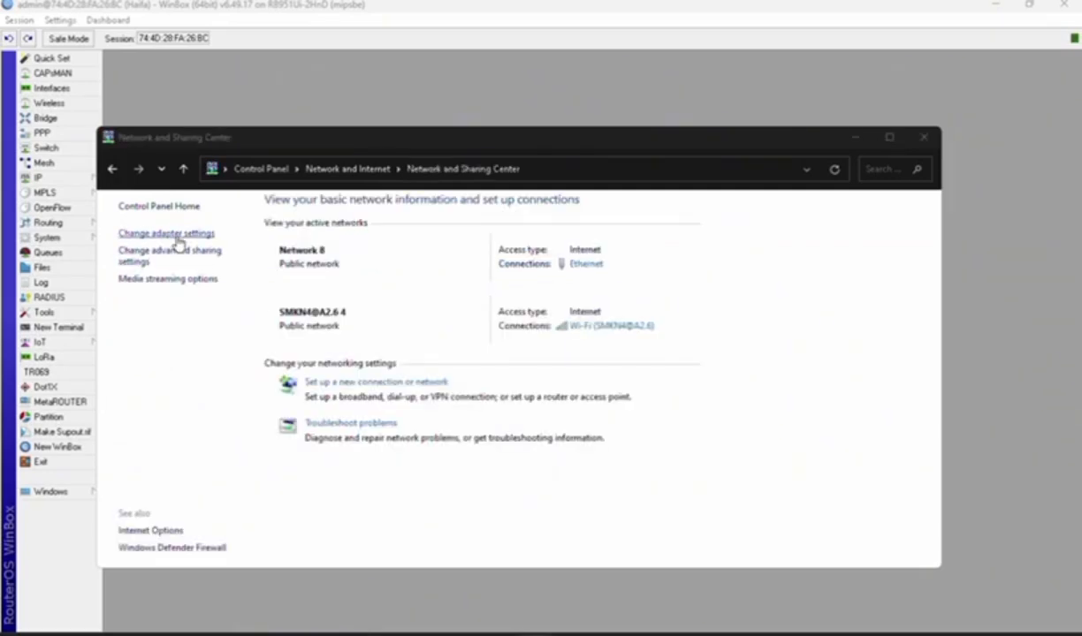
pyautogui.doubleClick(258, 259)
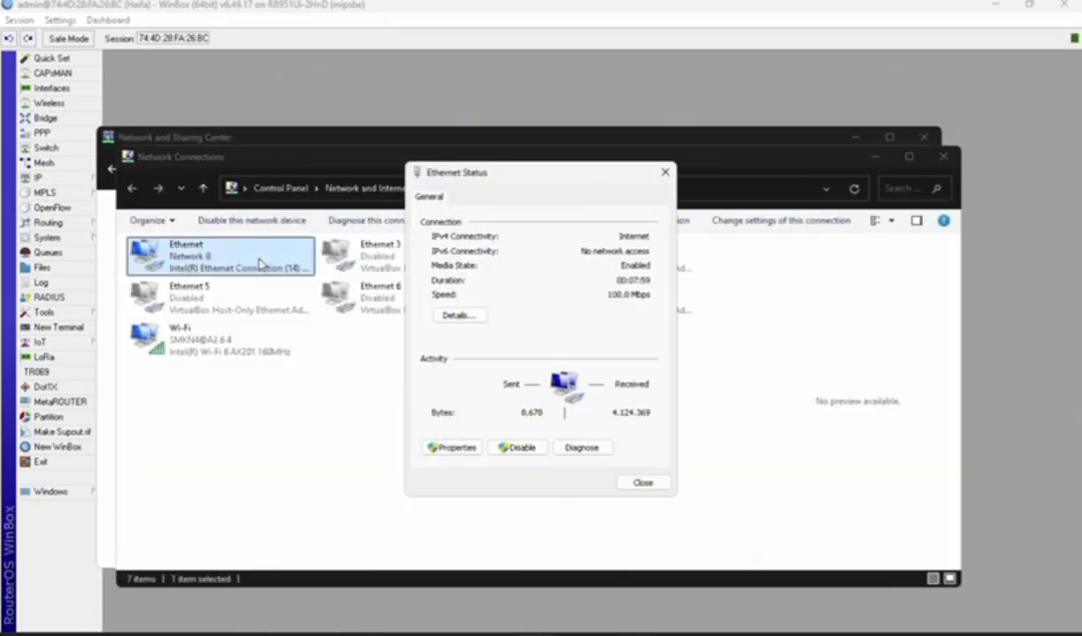
pyautogui.click(455, 317)
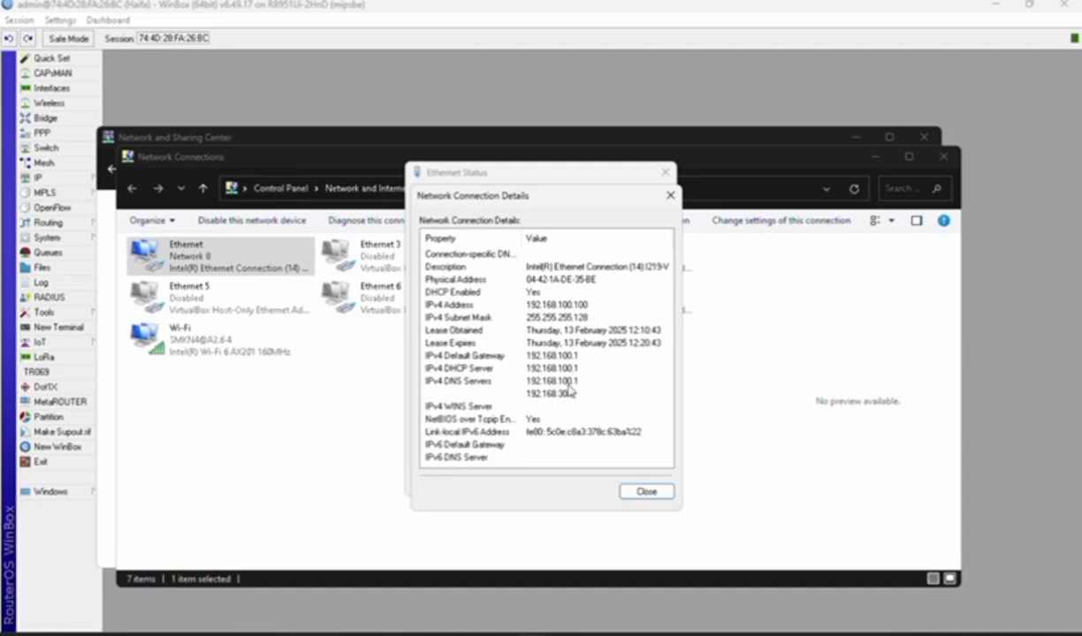
pyautogui.click(648, 492)
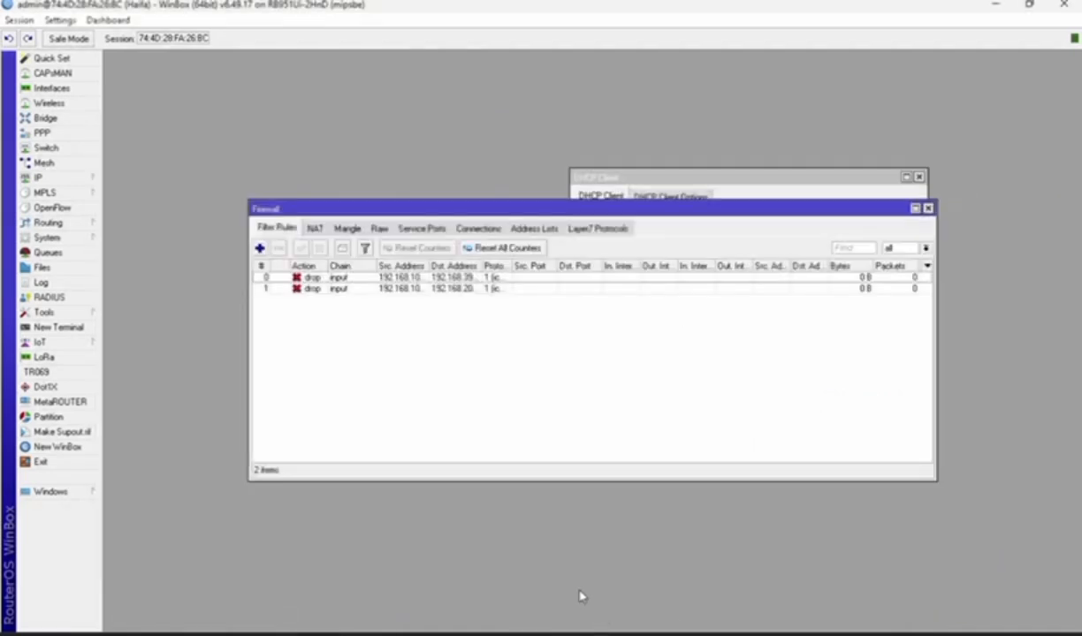
# Start a new srcnat NAT rule matching out-interface ether1
pyautogui.click(54, 178)
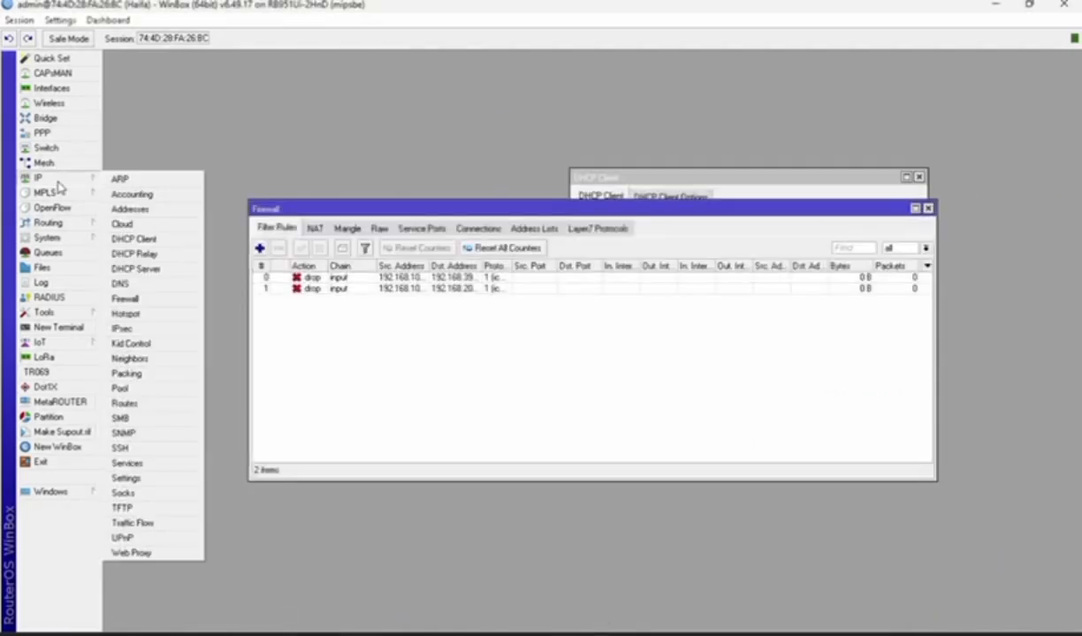
pyautogui.click(166, 300)
pyautogui.click(314, 228)
pyautogui.click(260, 248)
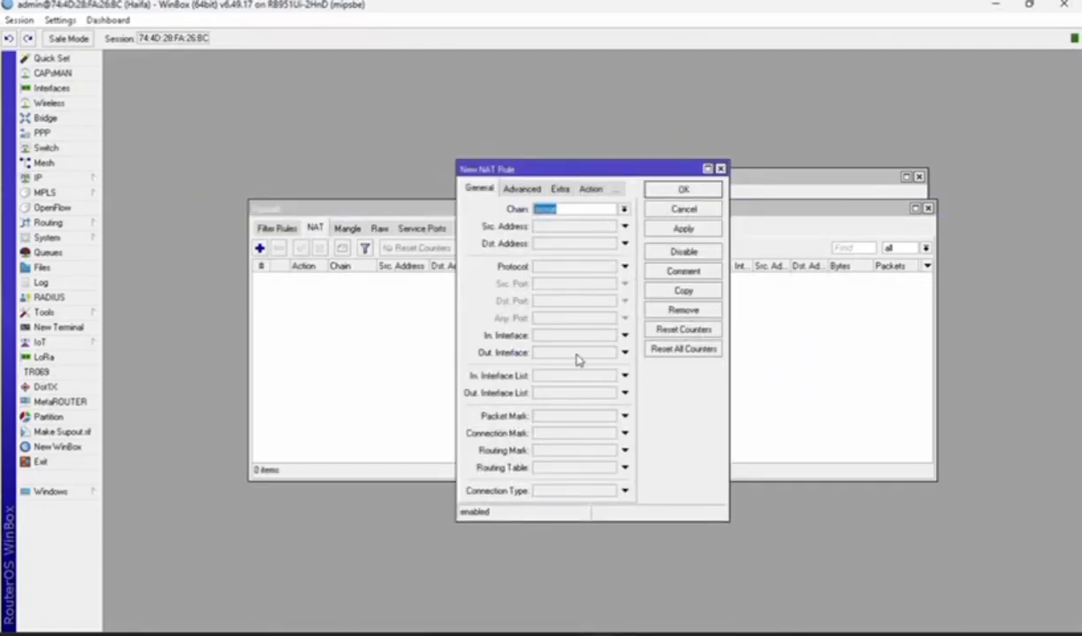
pyautogui.click(624, 353)
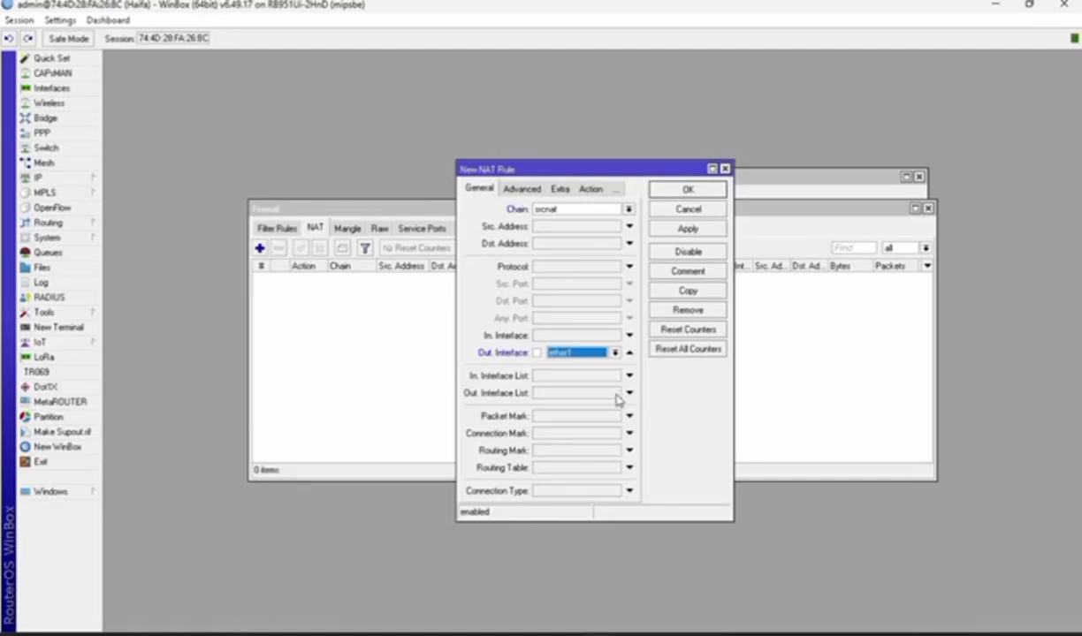
# Set the NAT rule's action to masquerade and save it
pyautogui.click(588, 191)
pyautogui.click(628, 211)
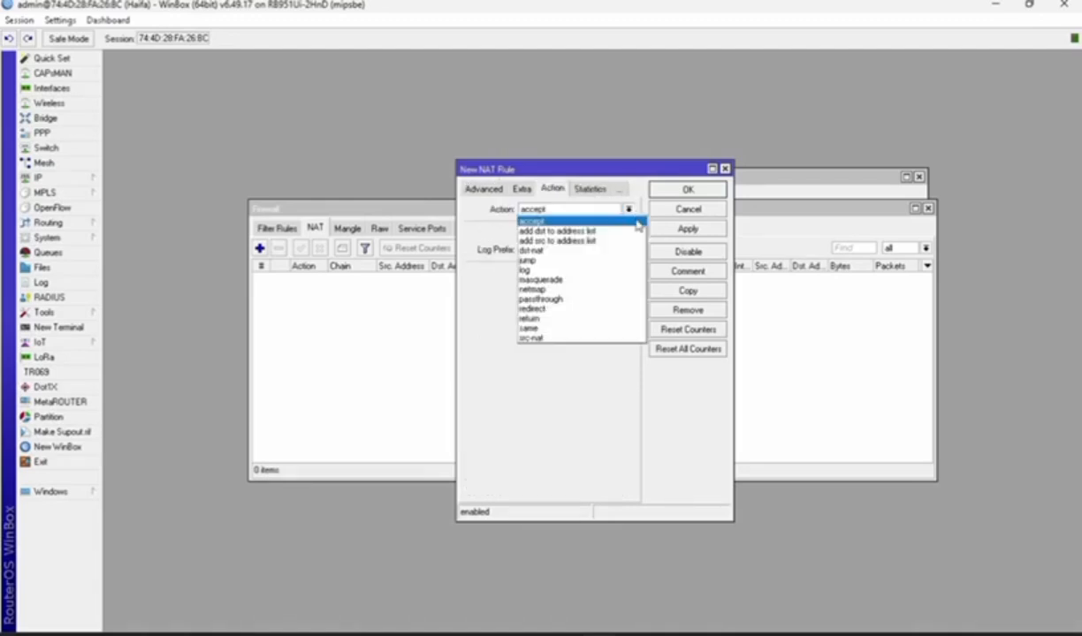
pyautogui.click(590, 268)
pyautogui.click(614, 211)
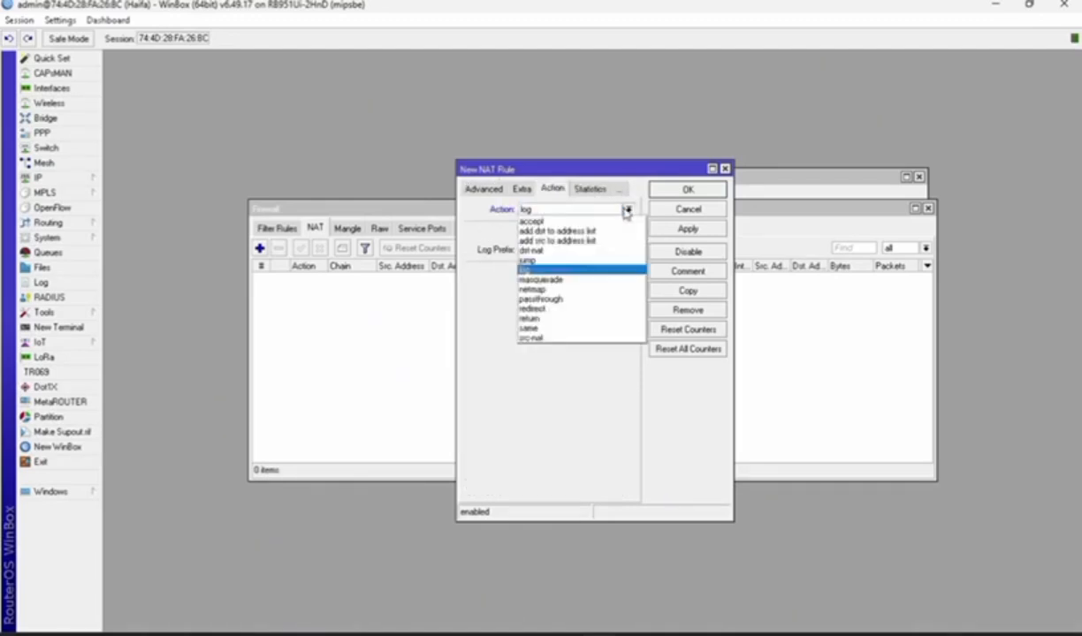
pyautogui.click(570, 279)
pyautogui.click(669, 224)
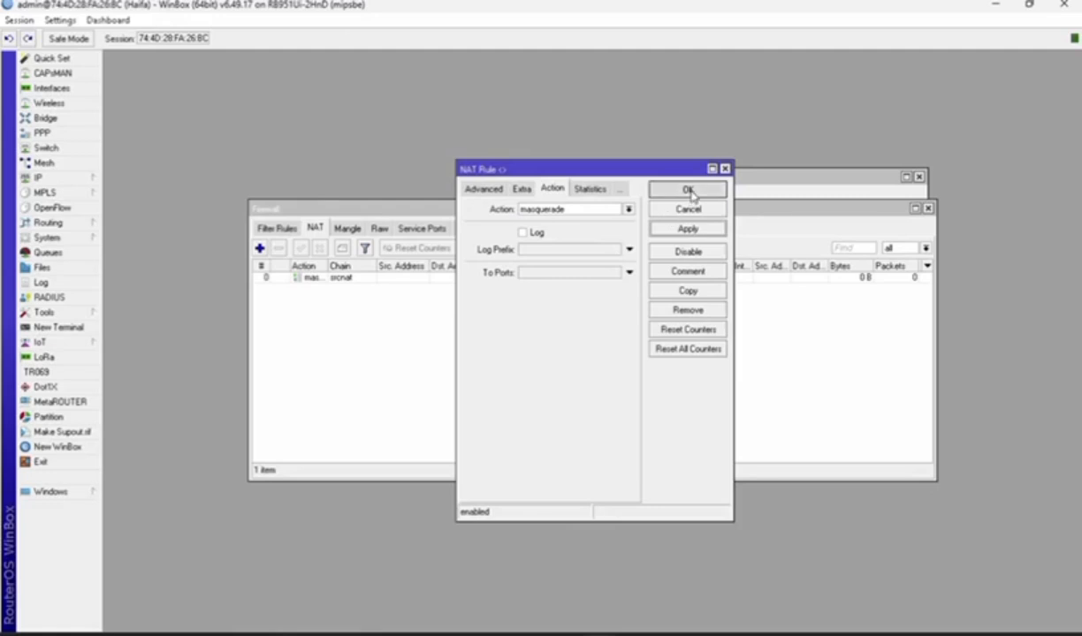
pyautogui.click(688, 189)
pyautogui.click(37, 178)
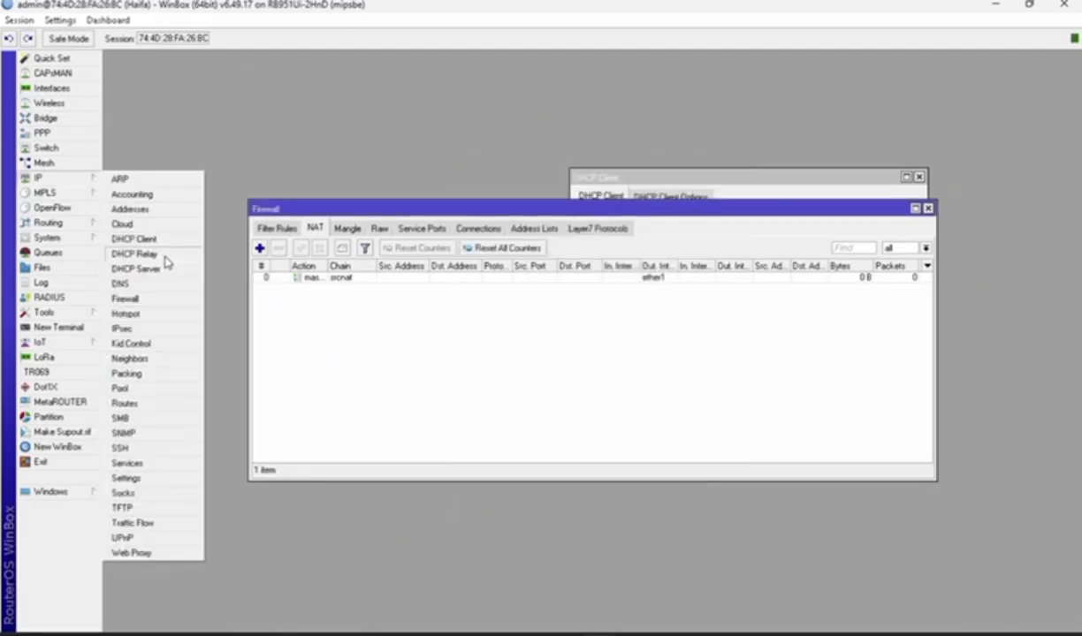
# Make the Ethernet client's bound DHCP lease static
pyautogui.click(164, 269)
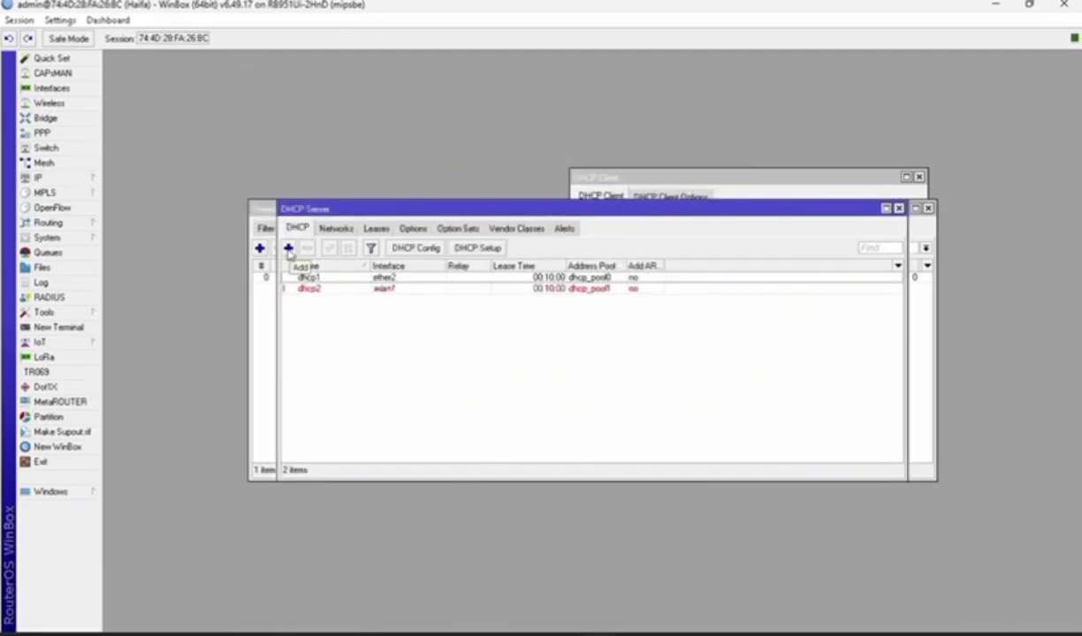
pyautogui.click(375, 229)
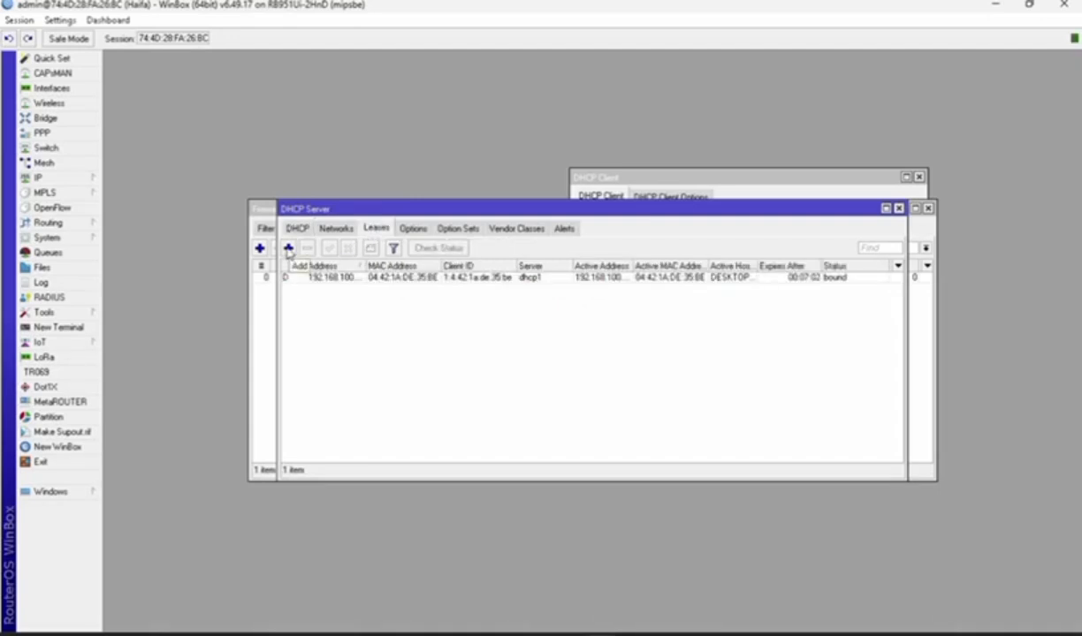
pyautogui.rightClick(372, 278)
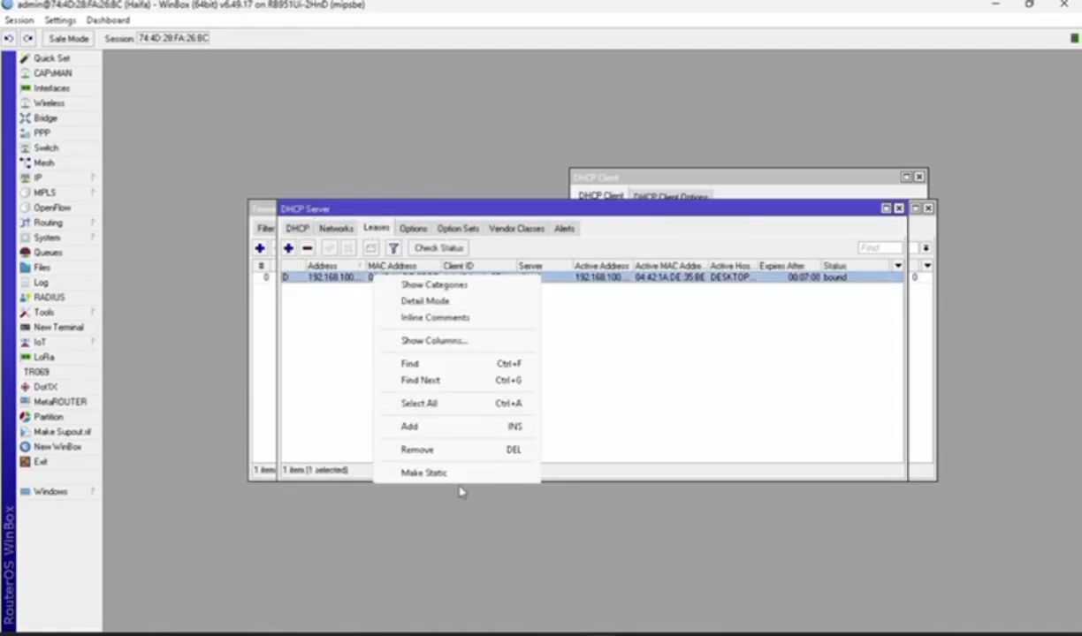
pyautogui.click(437, 472)
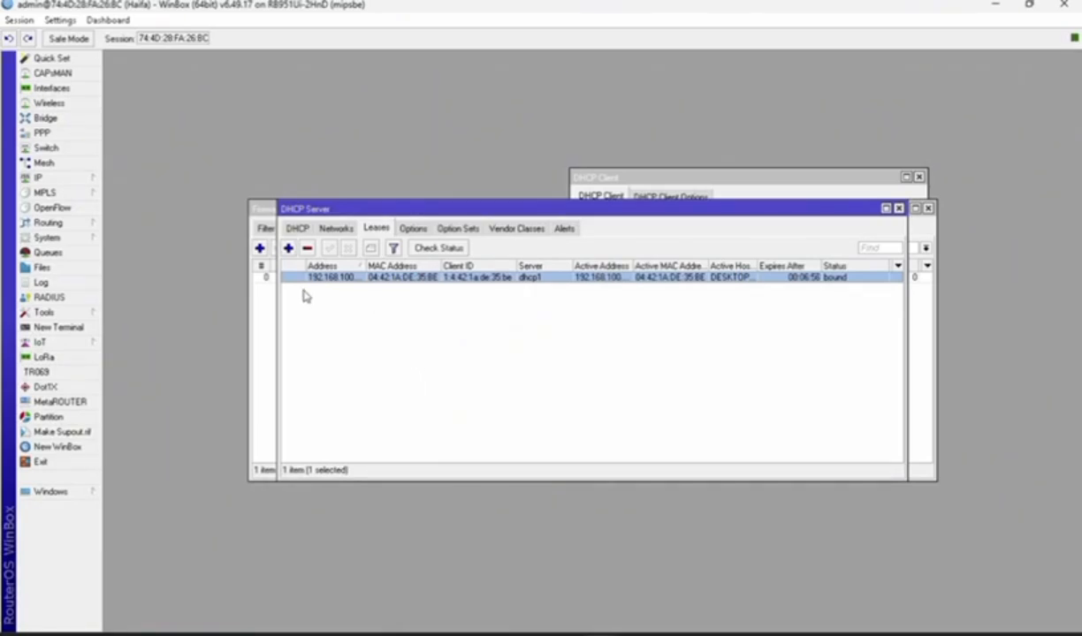
# Change the static lease's address to 192.168.100.10
pyautogui.click(340, 280)
pyautogui.doubleClick(378, 280)
pyautogui.click(612, 234)
pyautogui.press('BackSpace')
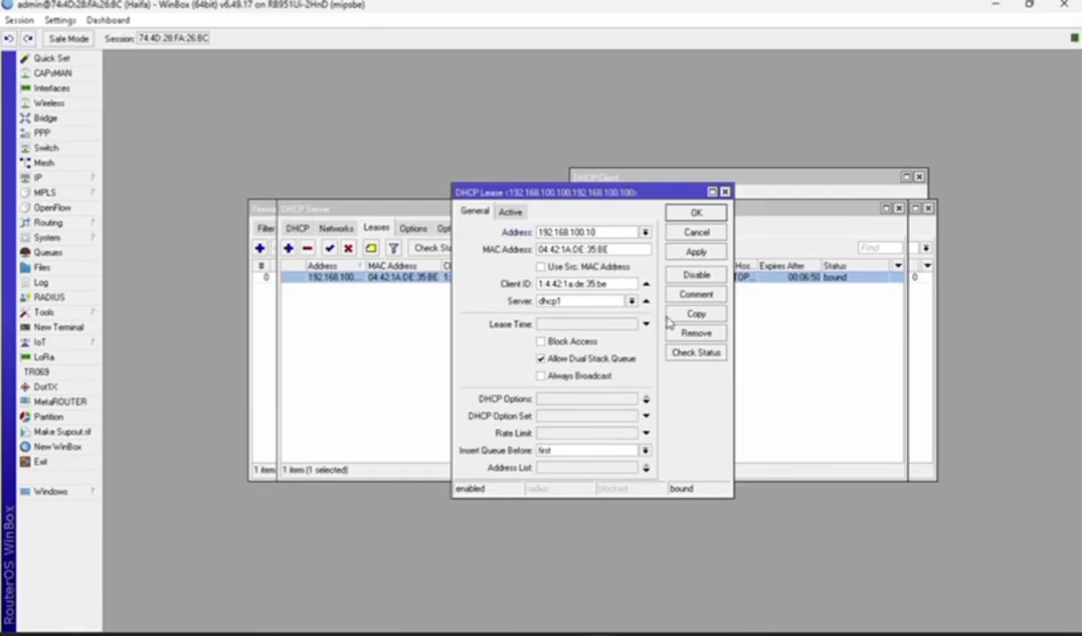
pyautogui.click(664, 213)
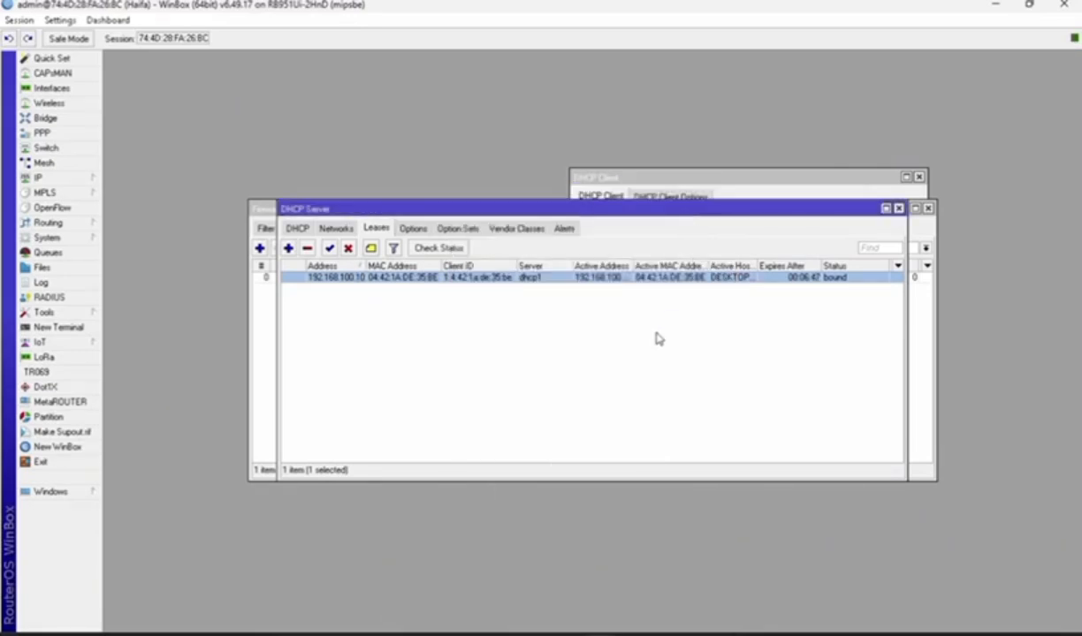
# Set the critical and error logging rules to write their messages to disk
pyautogui.click(47, 238)
pyautogui.click(152, 367)
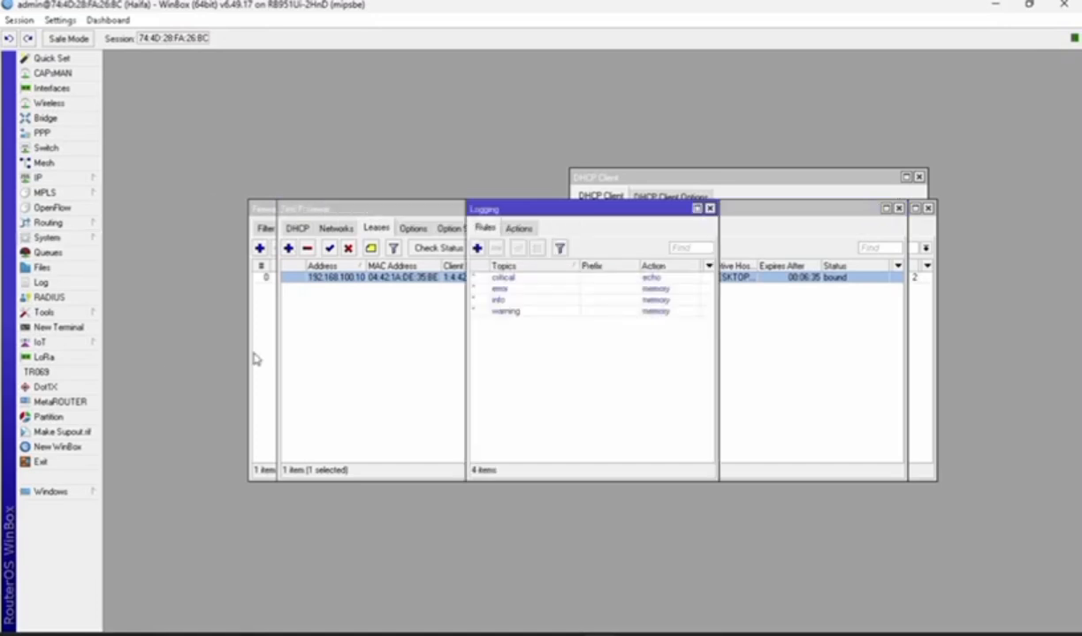
pyautogui.rightClick(664, 281)
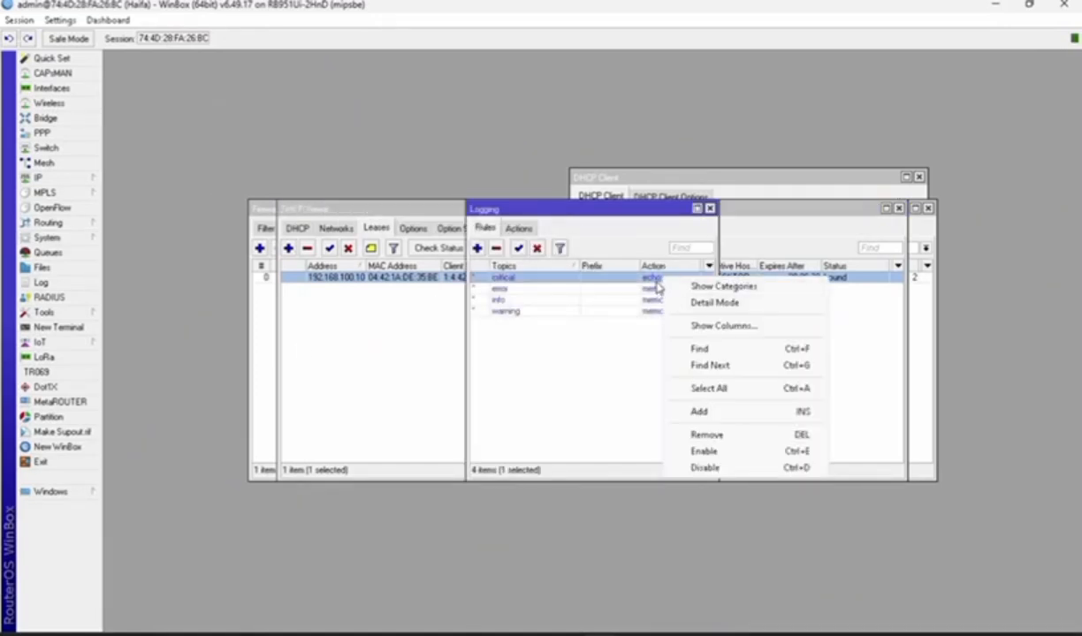
pyautogui.doubleClick(665, 279)
pyautogui.click(610, 323)
pyautogui.click(603, 334)
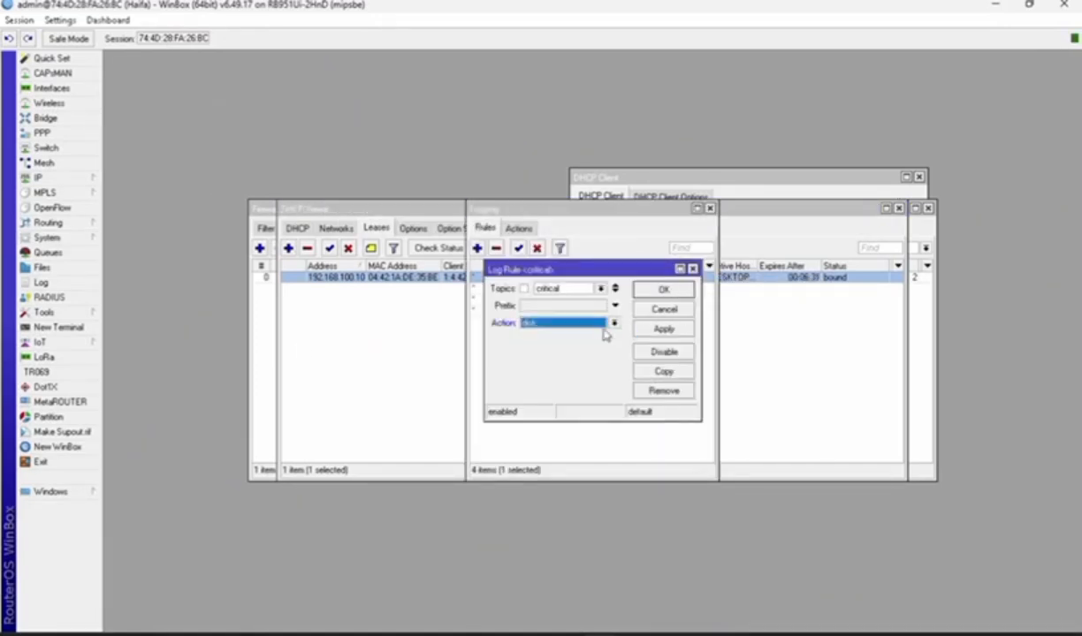
pyautogui.click(658, 327)
pyautogui.click(667, 290)
pyautogui.doubleClick(677, 296)
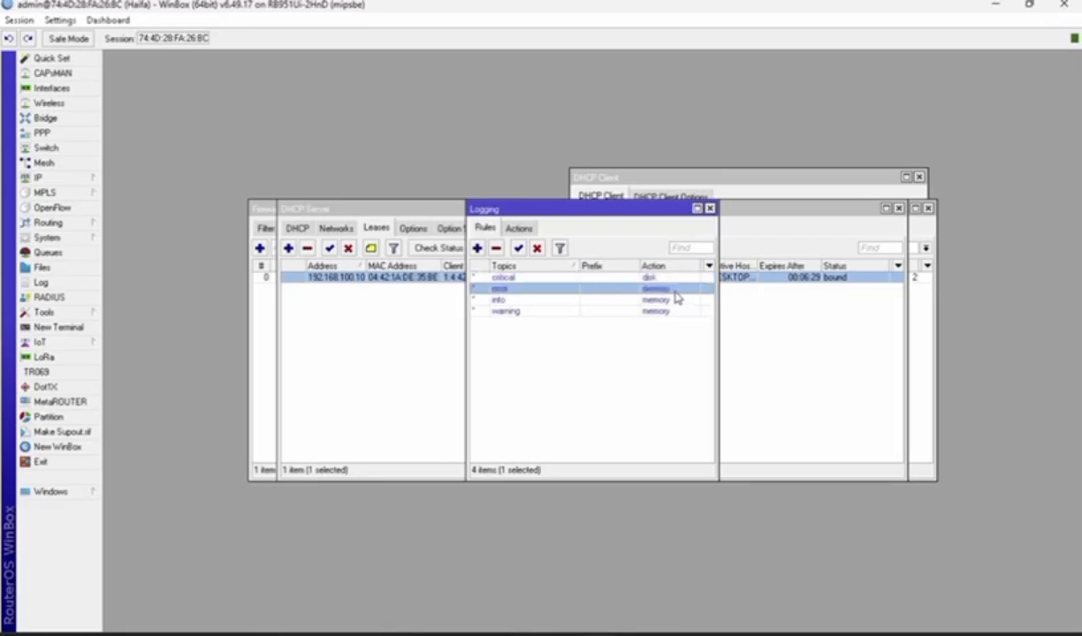
pyautogui.click(583, 322)
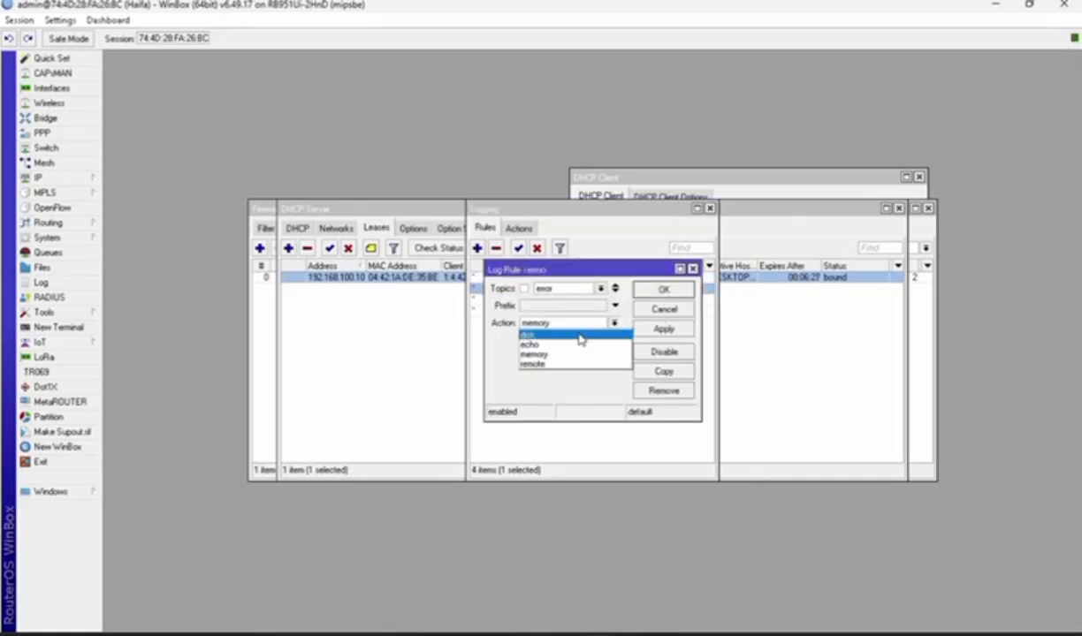
pyautogui.click(575, 336)
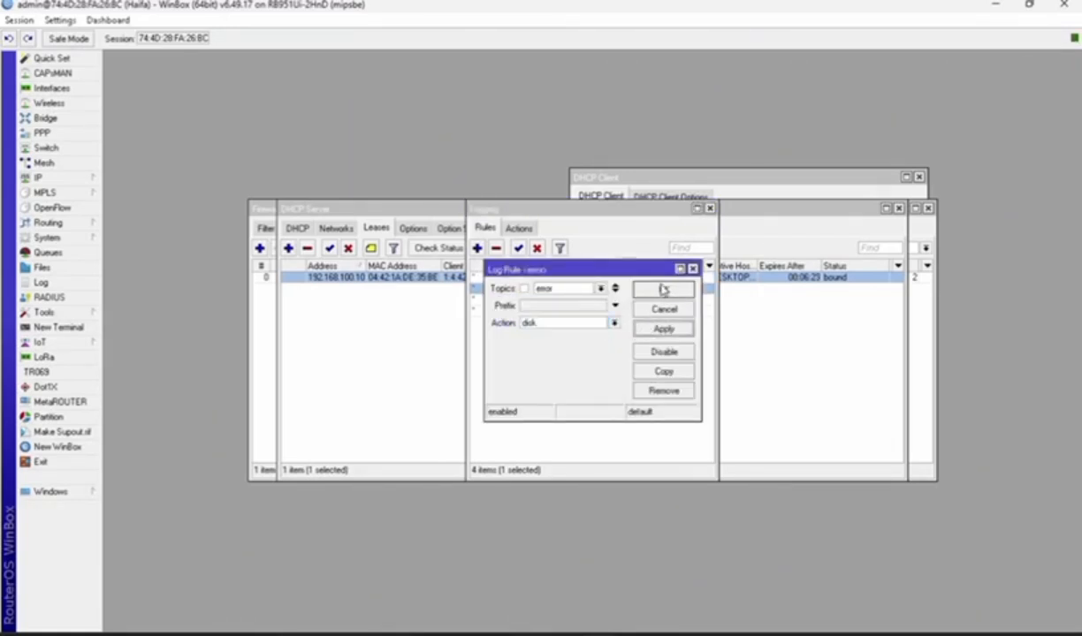
pyautogui.click(663, 290)
pyautogui.click(647, 315)
# Check the router log, then bring up the Wireless interfaces list
pyautogui.click(41, 282)
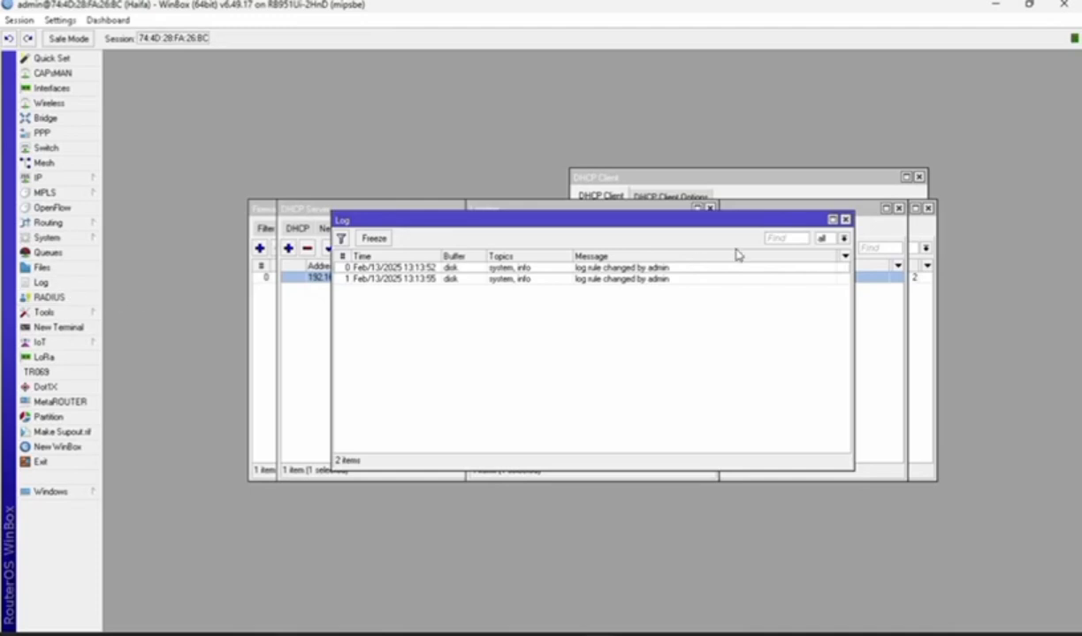
pyautogui.click(845, 219)
pyautogui.click(41, 282)
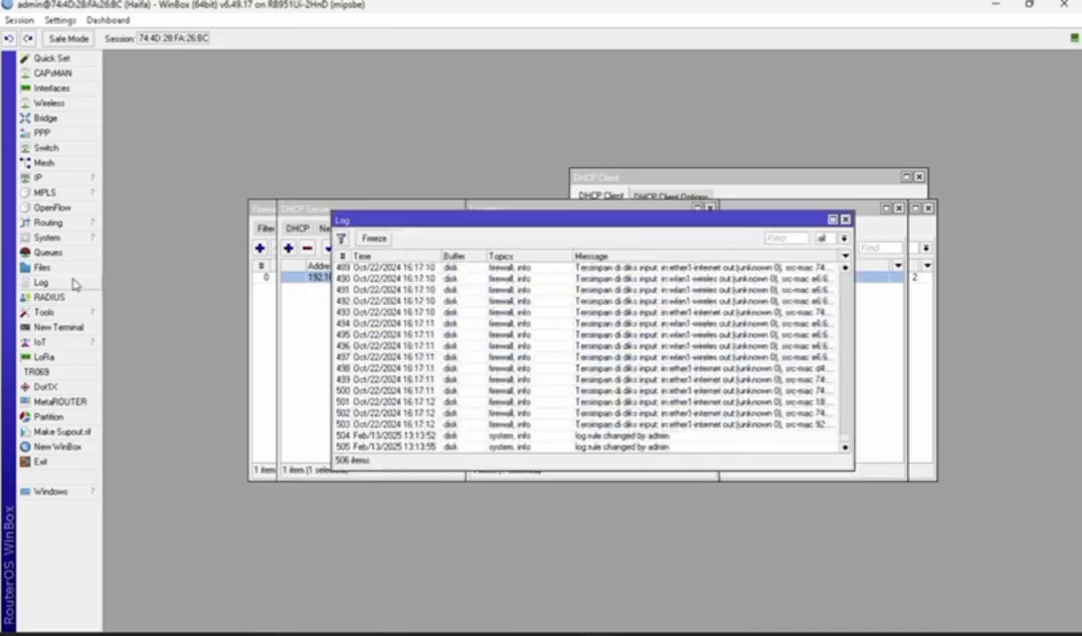
pyautogui.scroll(2, 723, 317)
pyautogui.scroll(5, 545, 357)
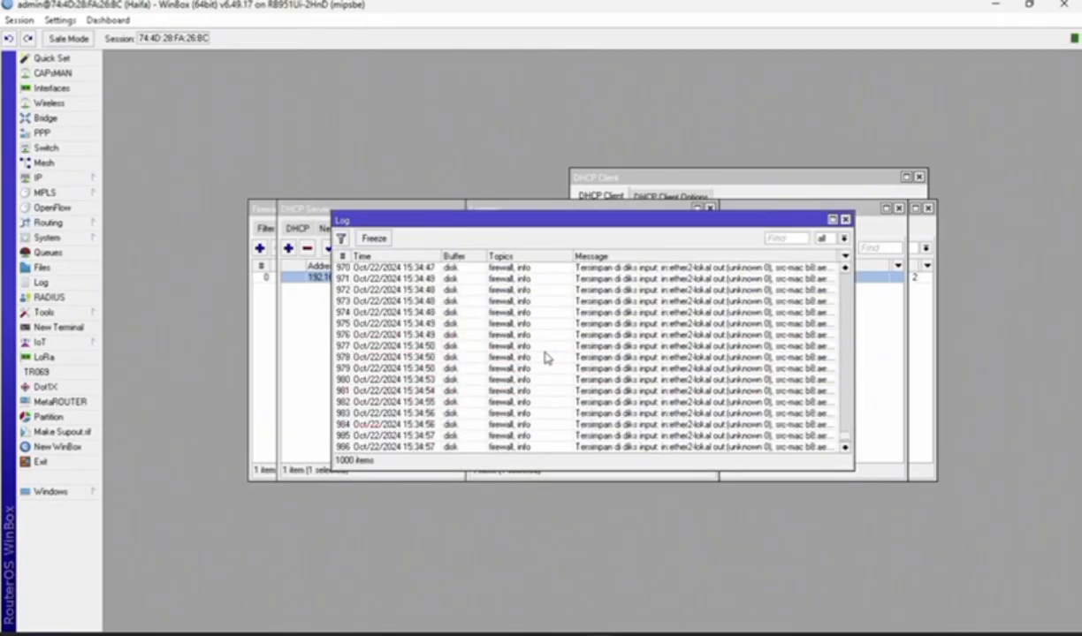
pyautogui.click(845, 219)
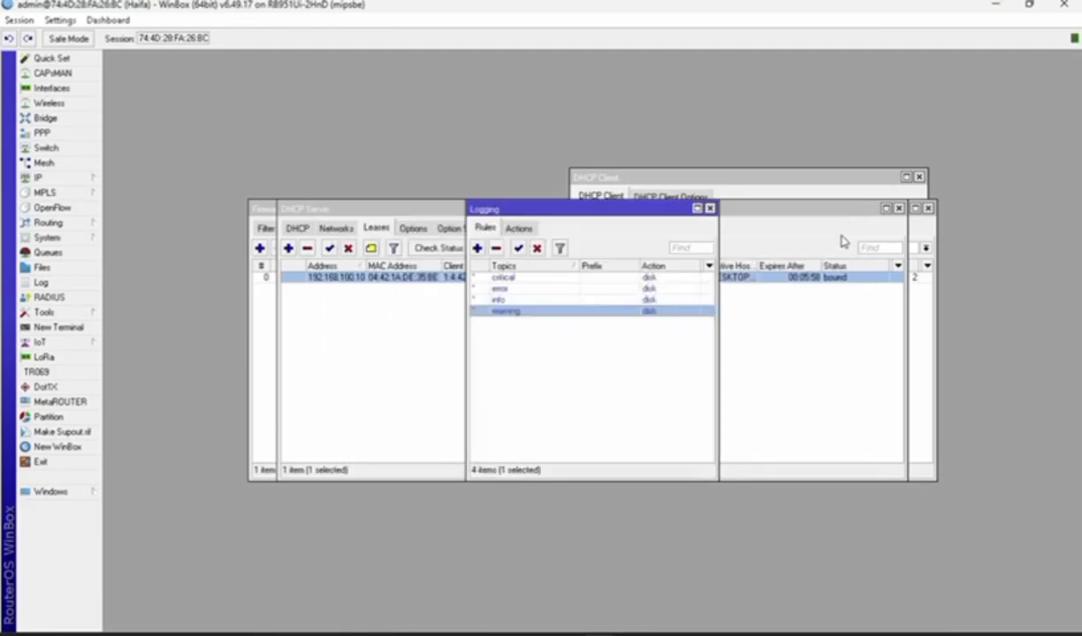
pyautogui.click(49, 102)
pyautogui.click(115, 248)
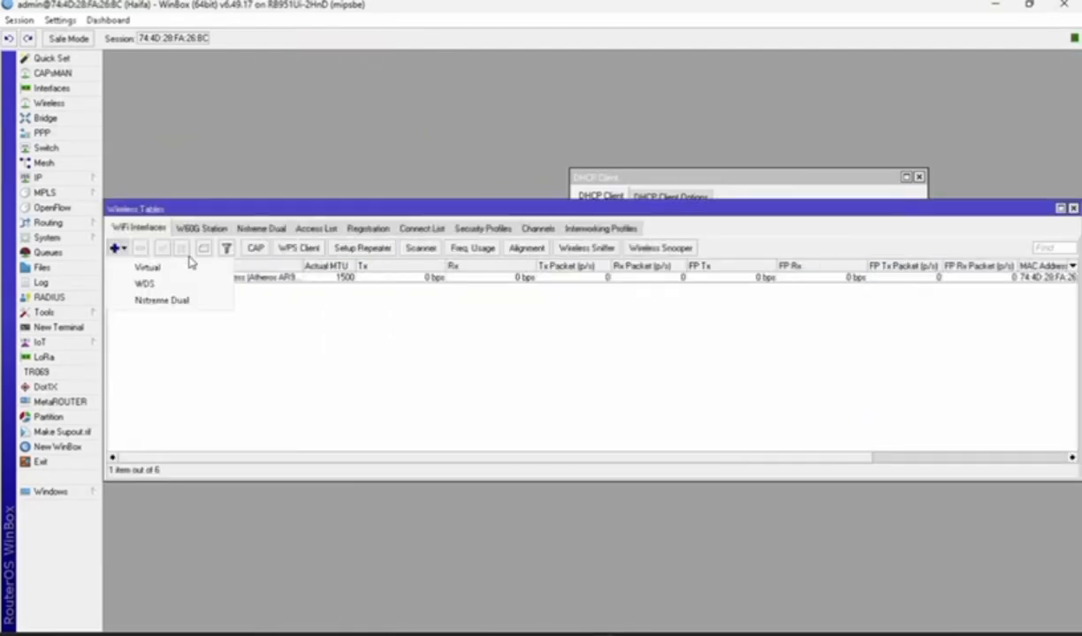
# Set wlan1 to ap bridge mode, band 2GHz-B/G/N, with SSID 'haifa@pro'
pyautogui.click(327, 325)
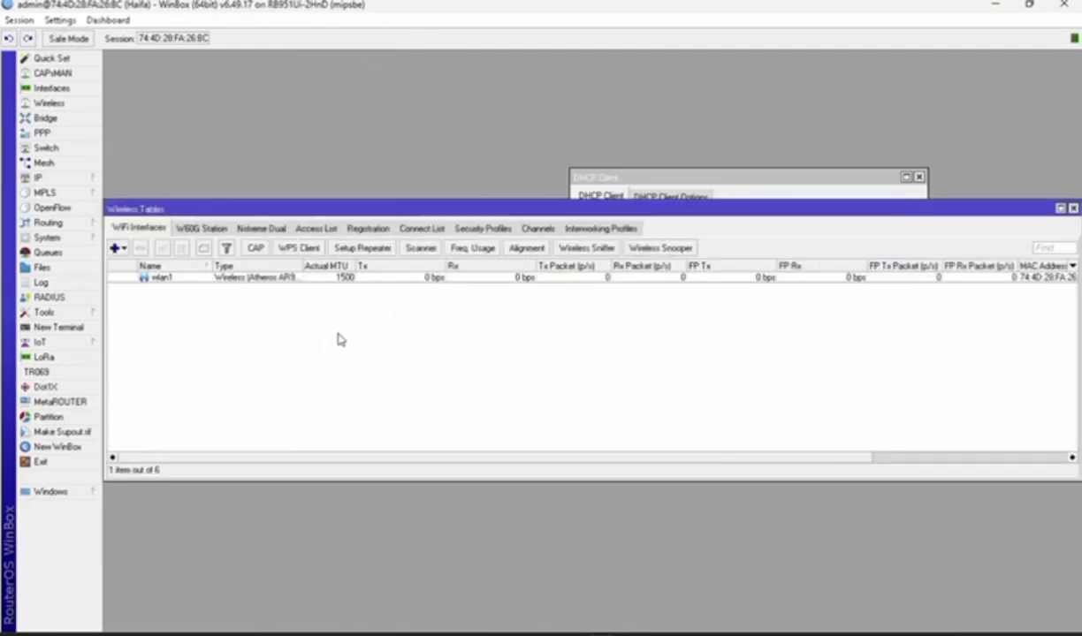
pyautogui.doubleClick(225, 276)
pyautogui.click(455, 187)
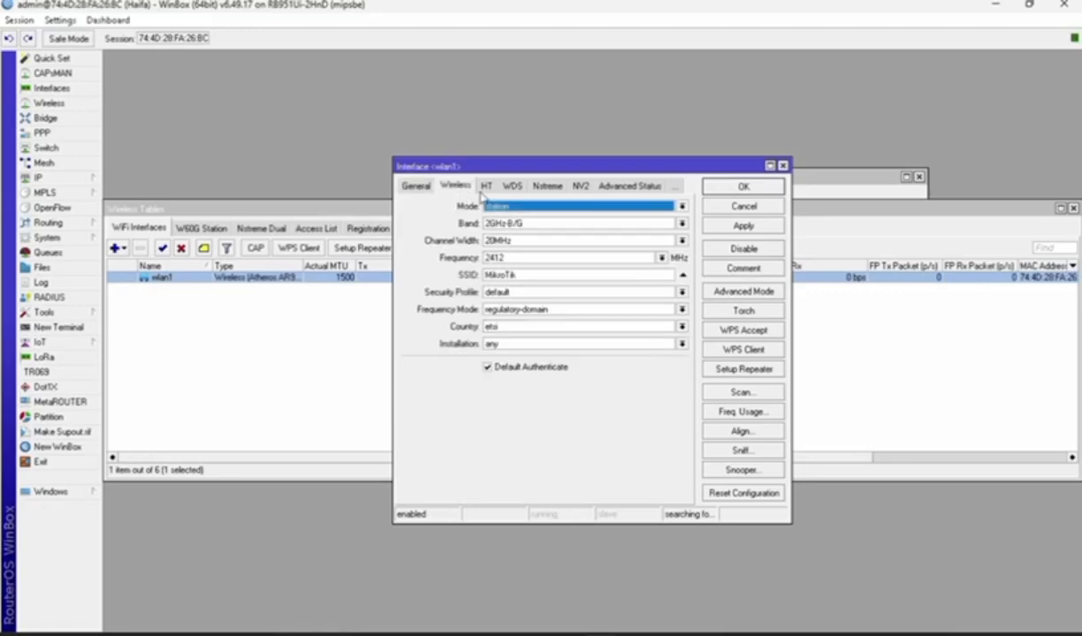
pyautogui.click(419, 185)
pyautogui.click(449, 186)
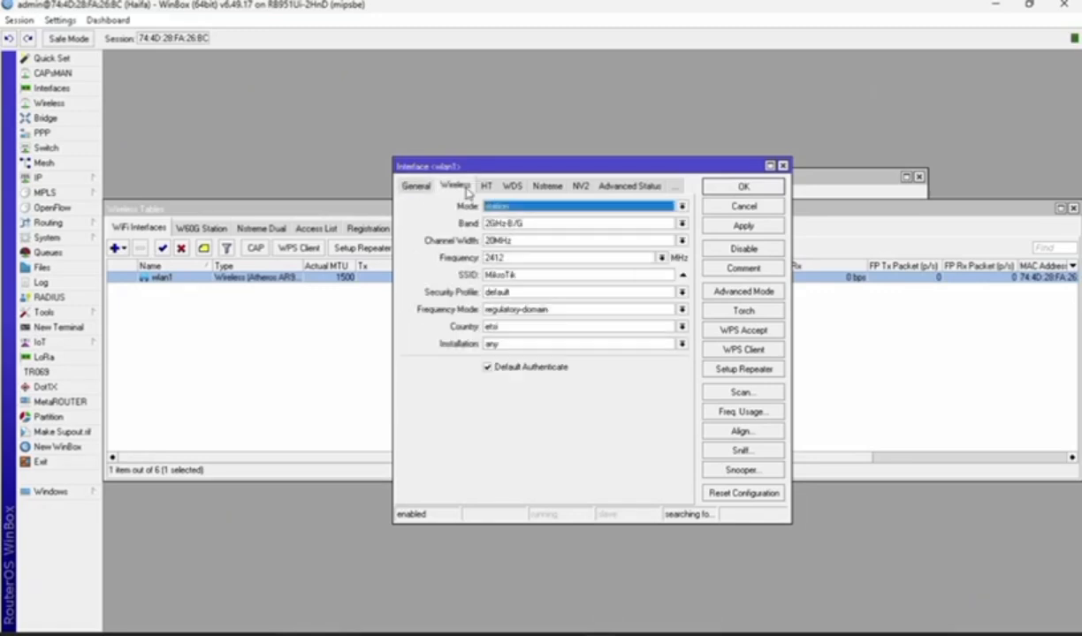
pyautogui.click(683, 206)
pyautogui.click(580, 228)
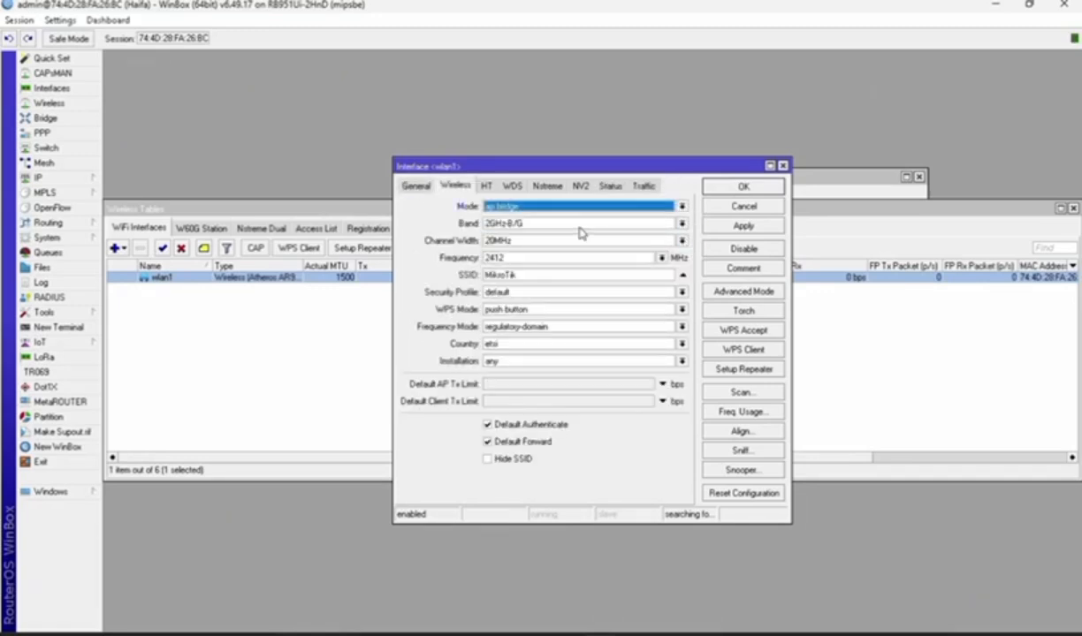
pyautogui.click(644, 223)
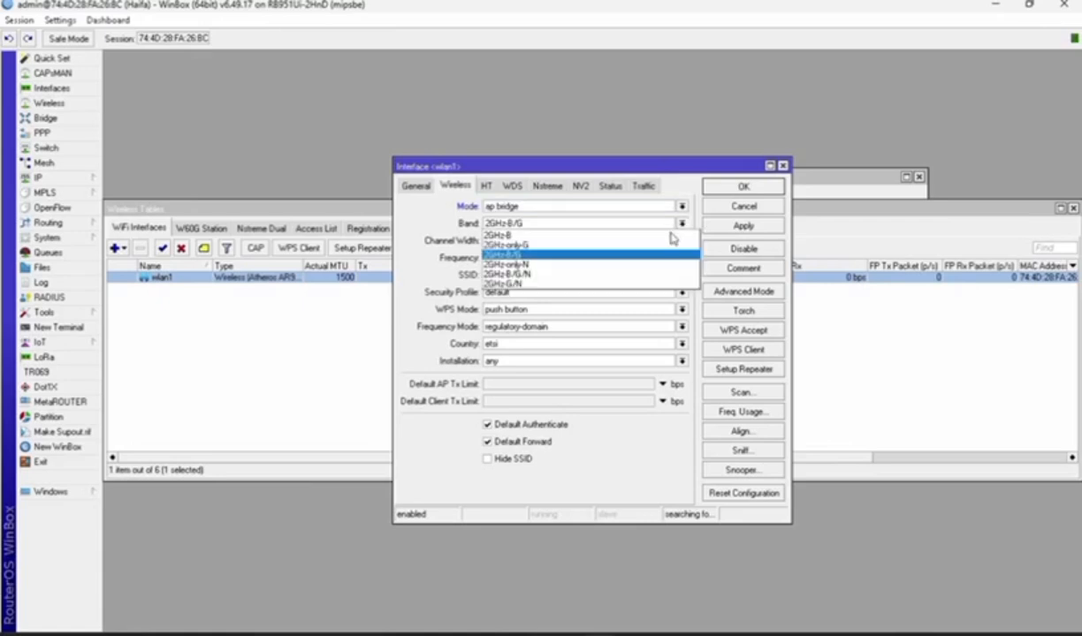
pyautogui.click(555, 273)
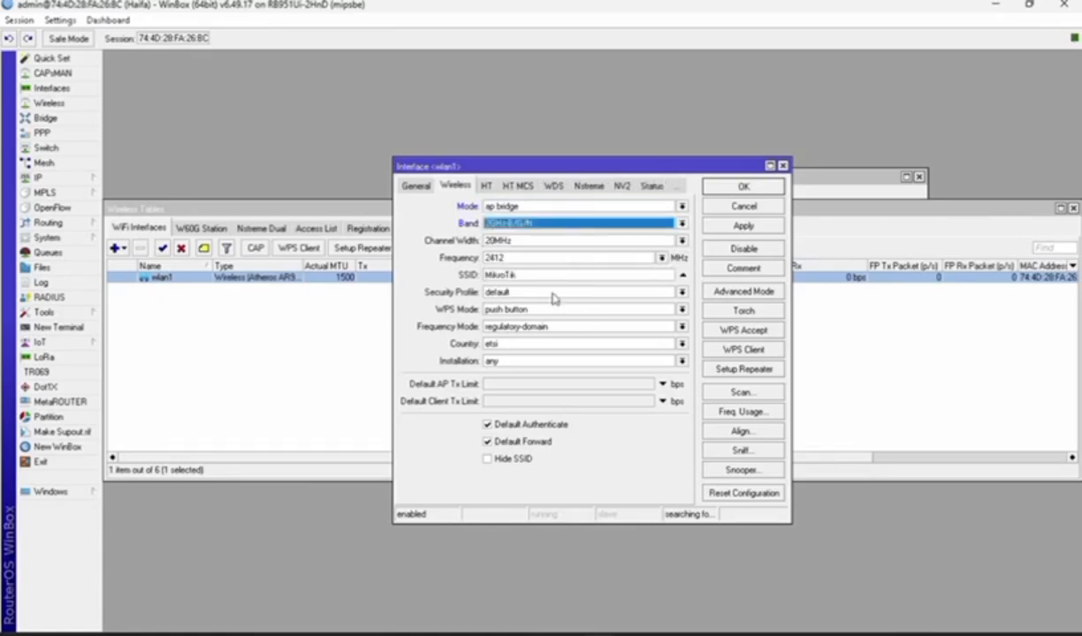
pyautogui.doubleClick(521, 275)
pyautogui.write('haifa@proxyUKK')
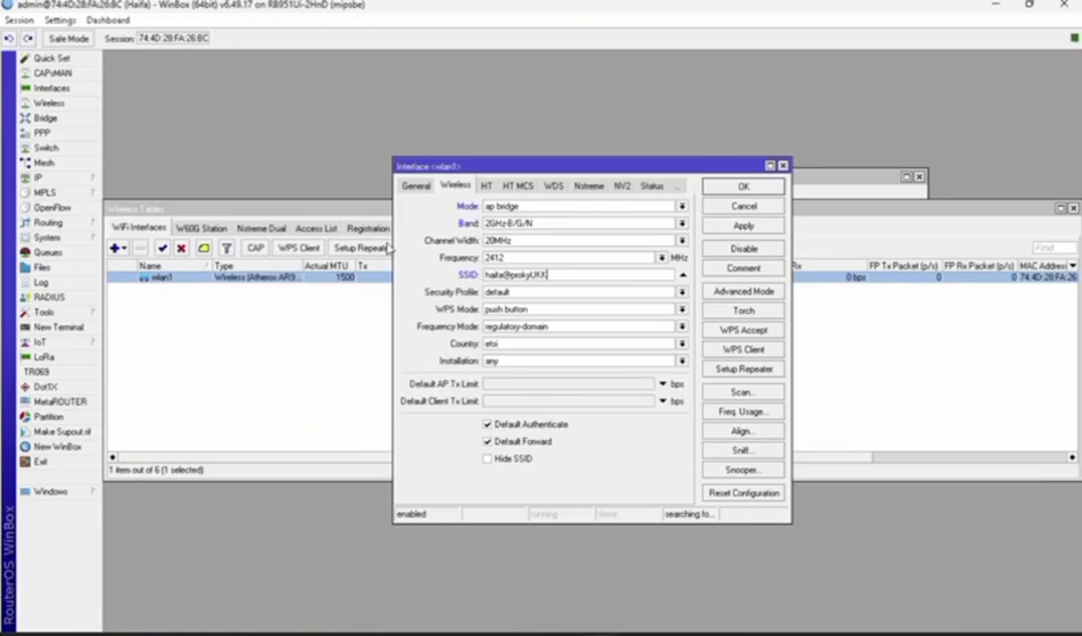
# Save the wlan1 settings and start Hotspot Setup on interface wlan1
pyautogui.click(745, 189)
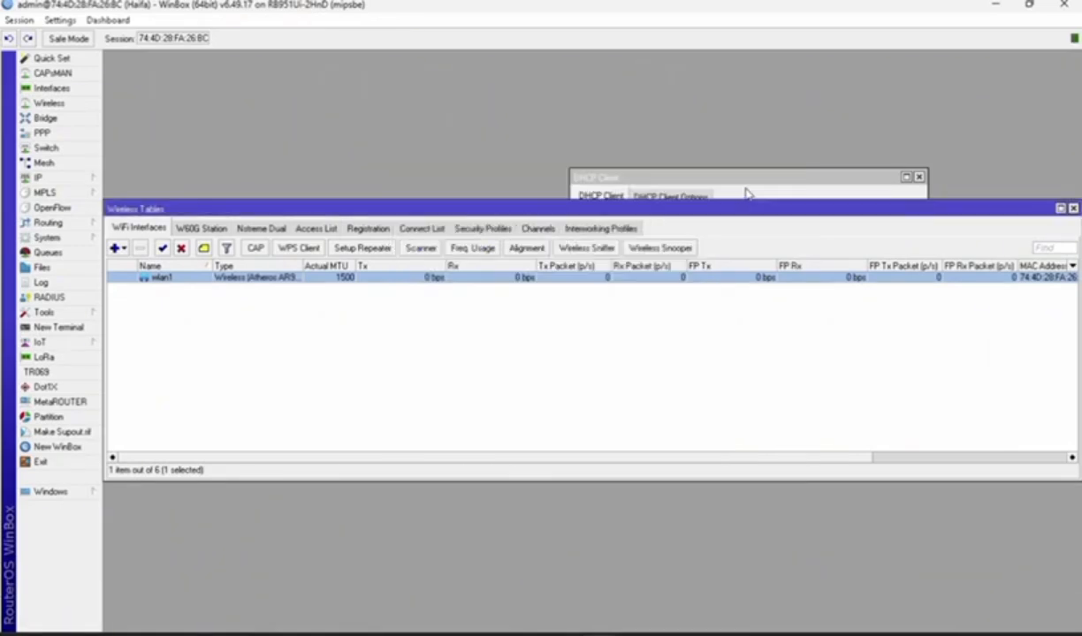
pyautogui.click(38, 177)
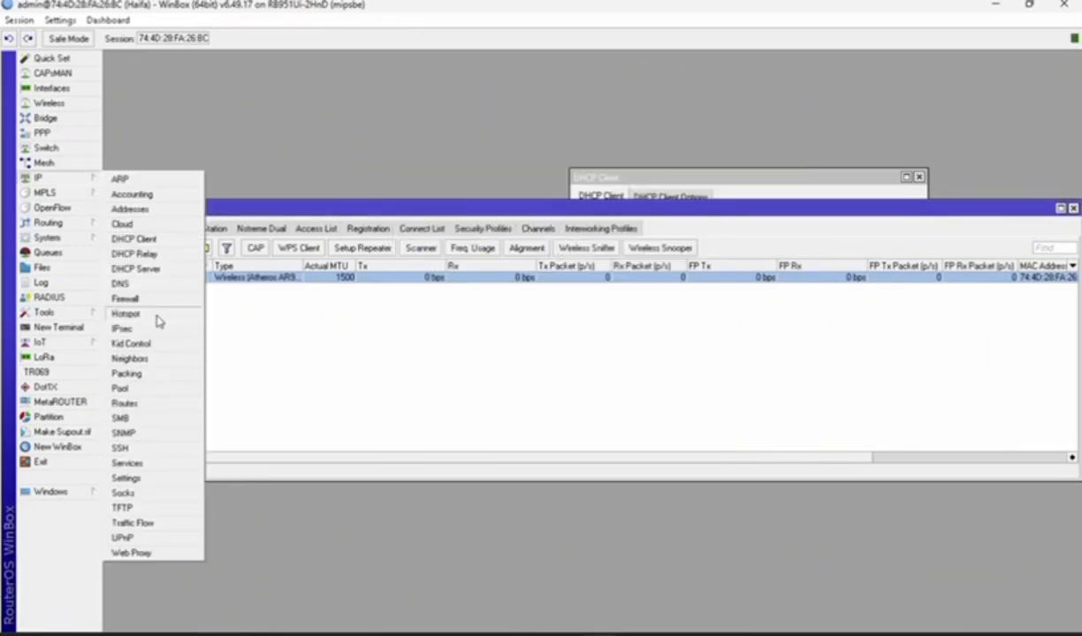
pyautogui.click(155, 319)
pyautogui.click(540, 251)
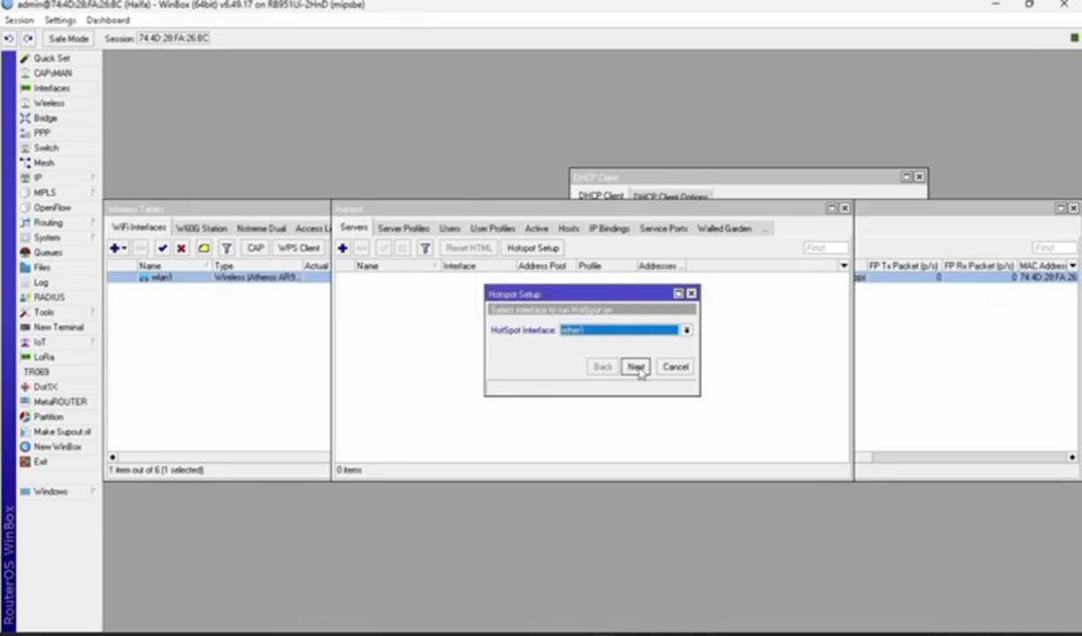
pyautogui.click(685, 330)
pyautogui.click(634, 389)
# Accept the wizard's default address, pool and DNS servers, using DNS name haifa.net
pyautogui.click(636, 366)
pyautogui.click(637, 367)
pyautogui.click(637, 366)
pyautogui.click(636, 366)
pyautogui.click(637, 366)
pyautogui.click(636, 367)
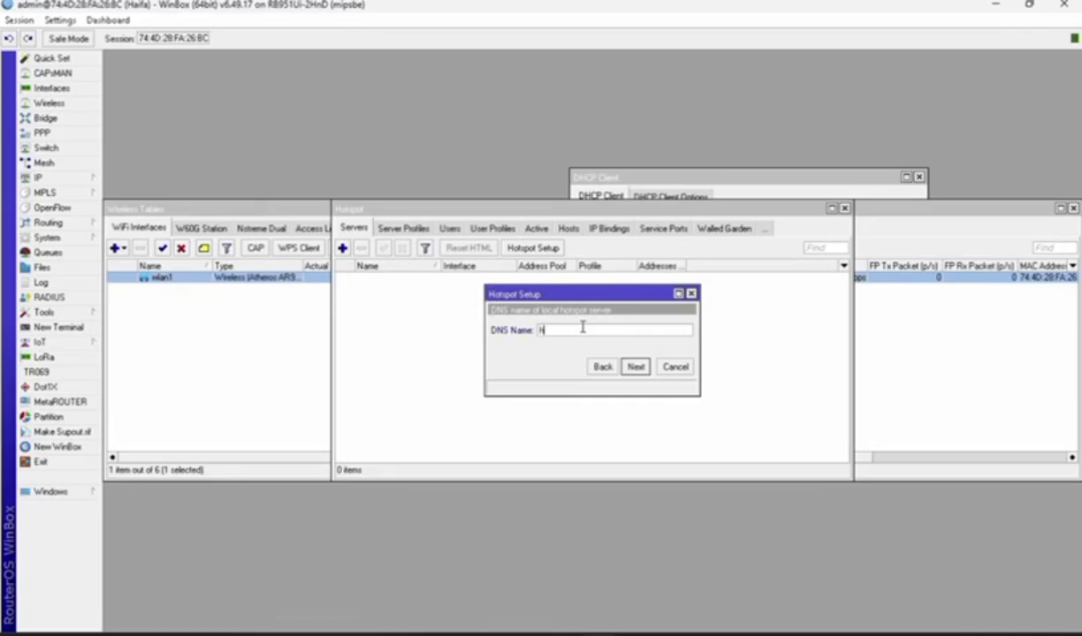
pyautogui.write('haifa.net')
pyautogui.click(636, 367)
pyautogui.click(637, 367)
pyautogui.click(592, 336)
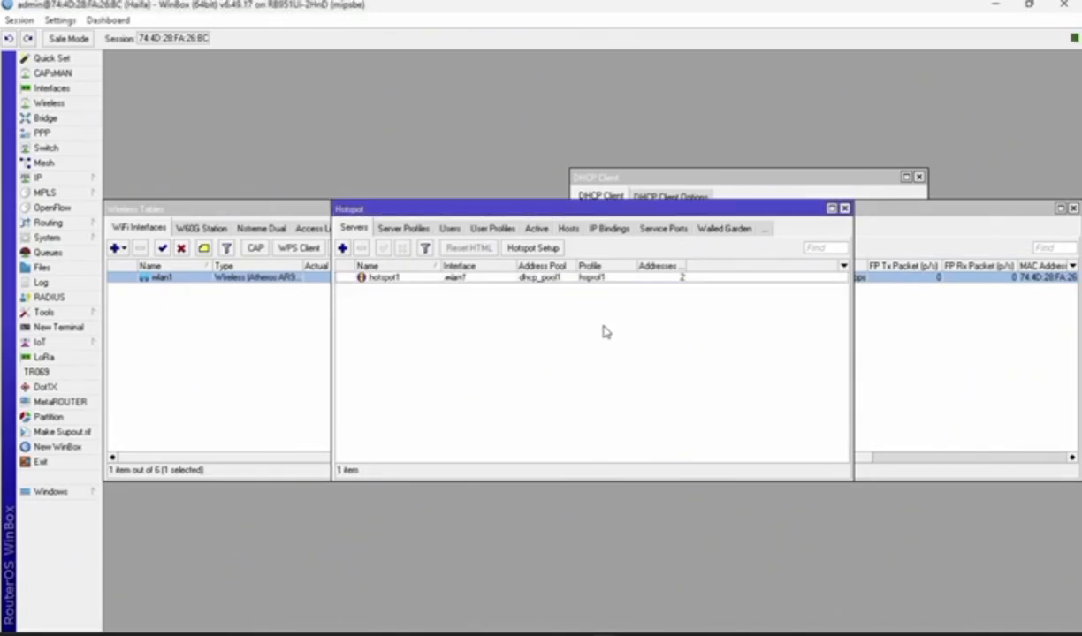
# Inspect hsprof1's Login and RADIUS settings, then show the System Users list
pyautogui.click(387, 228)
pyautogui.doubleClick(442, 288)
pyautogui.click(483, 215)
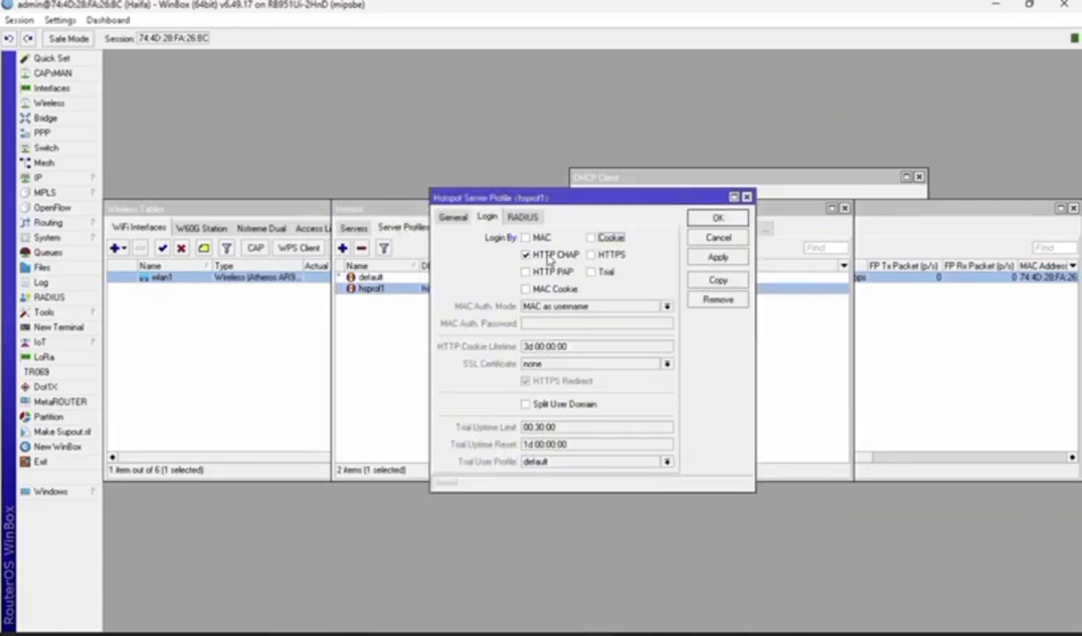
pyautogui.click(521, 216)
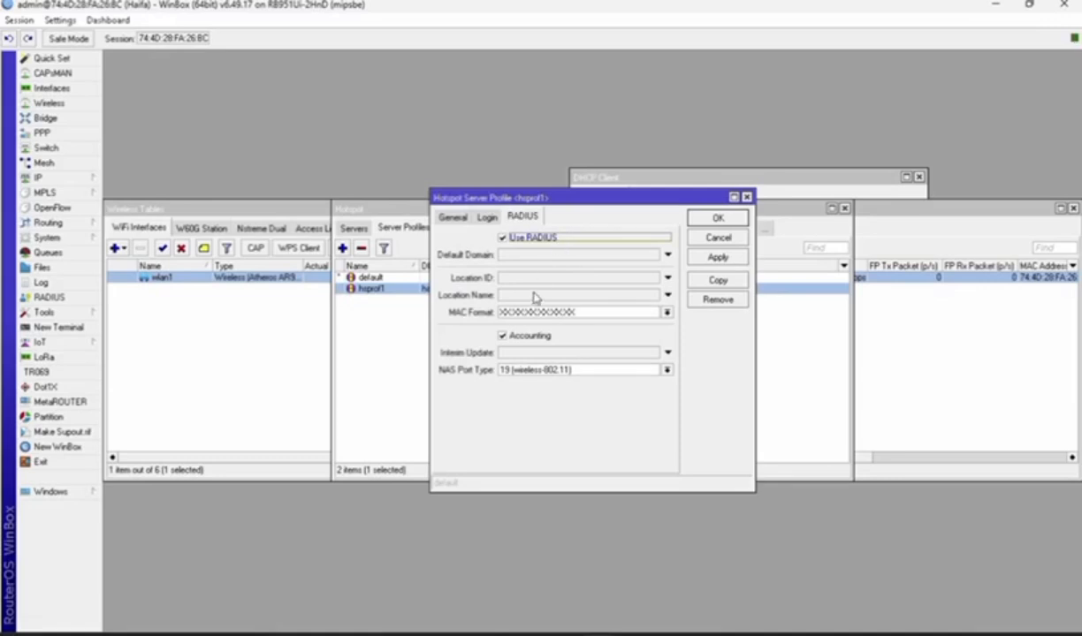
pyautogui.click(487, 216)
pyautogui.click(693, 217)
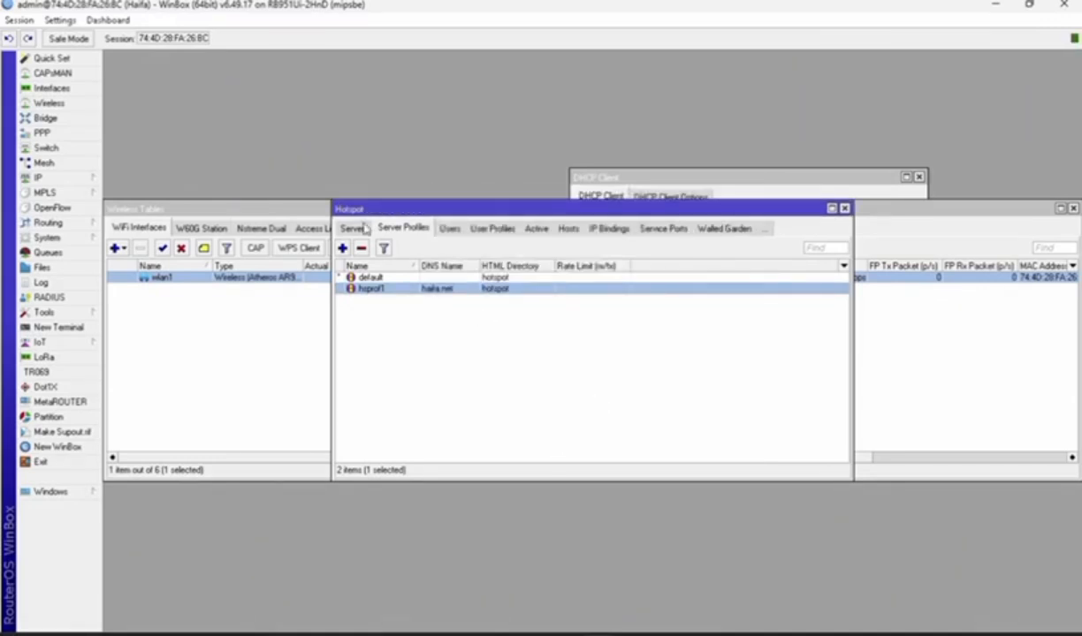
pyautogui.click(46, 239)
pyautogui.click(161, 608)
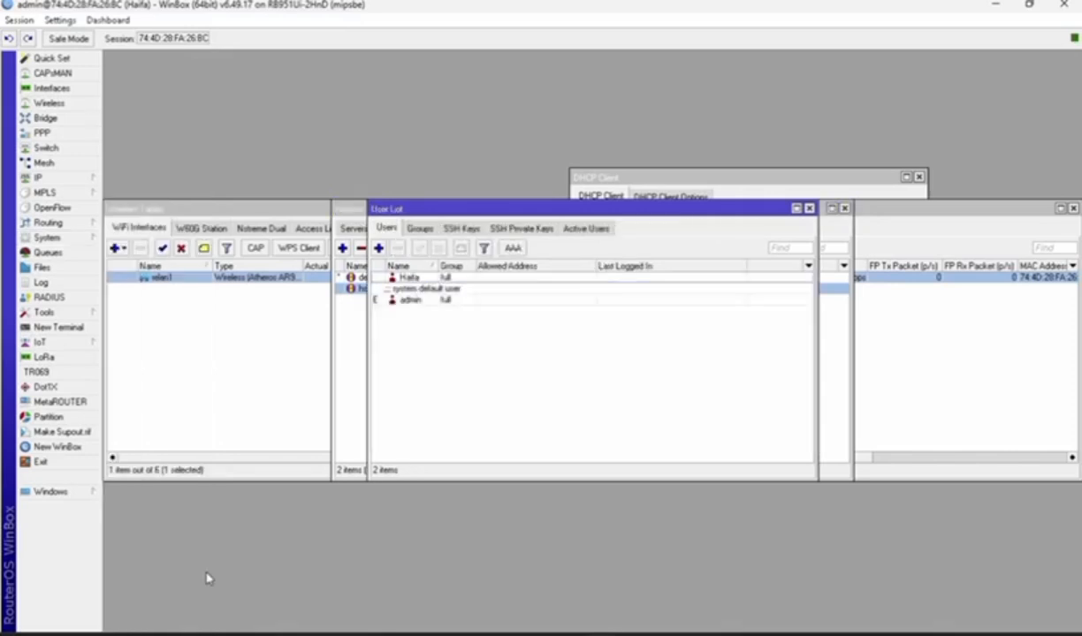
# Create user group group1 with read, write and sensitive policies
pyautogui.click(408, 229)
pyautogui.click(378, 248)
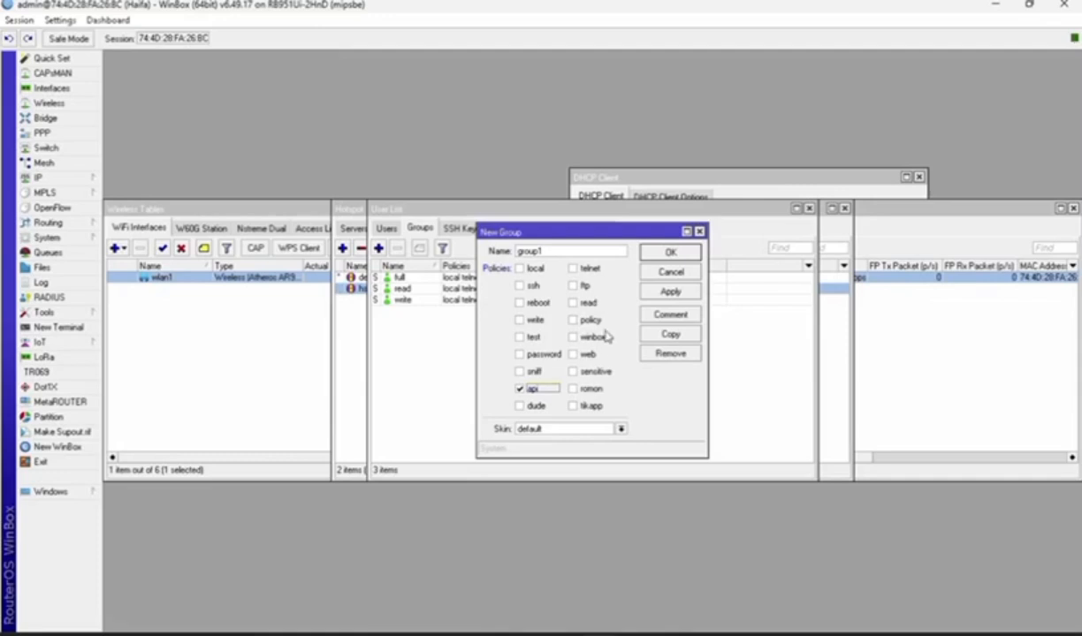
pyautogui.click(589, 303)
pyautogui.click(572, 371)
pyautogui.click(520, 320)
pyautogui.click(670, 292)
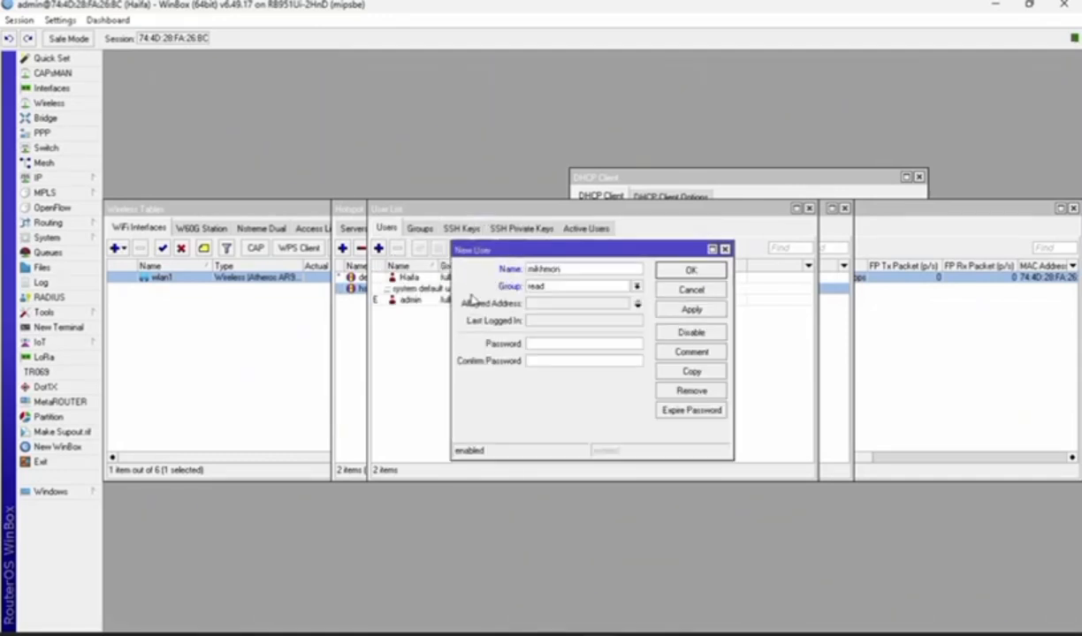
# Add a new Mikhmon user in group1 with its password entered and confirmed
pyautogui.click(636, 286)
pyautogui.click(617, 310)
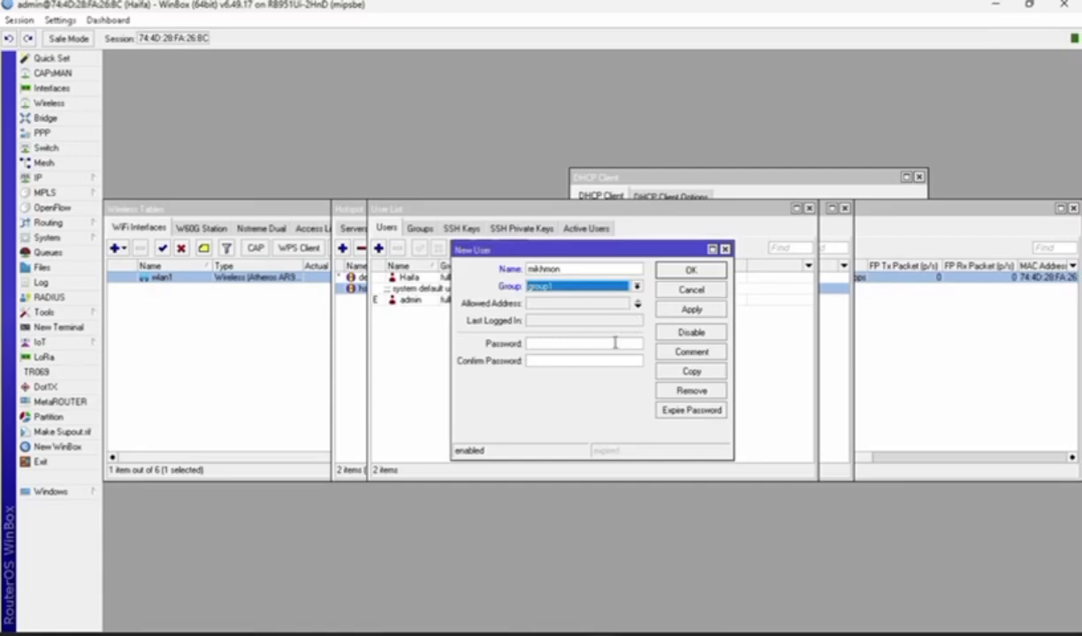
pyautogui.click(615, 343)
pyautogui.write('***')
pyautogui.click(605, 365)
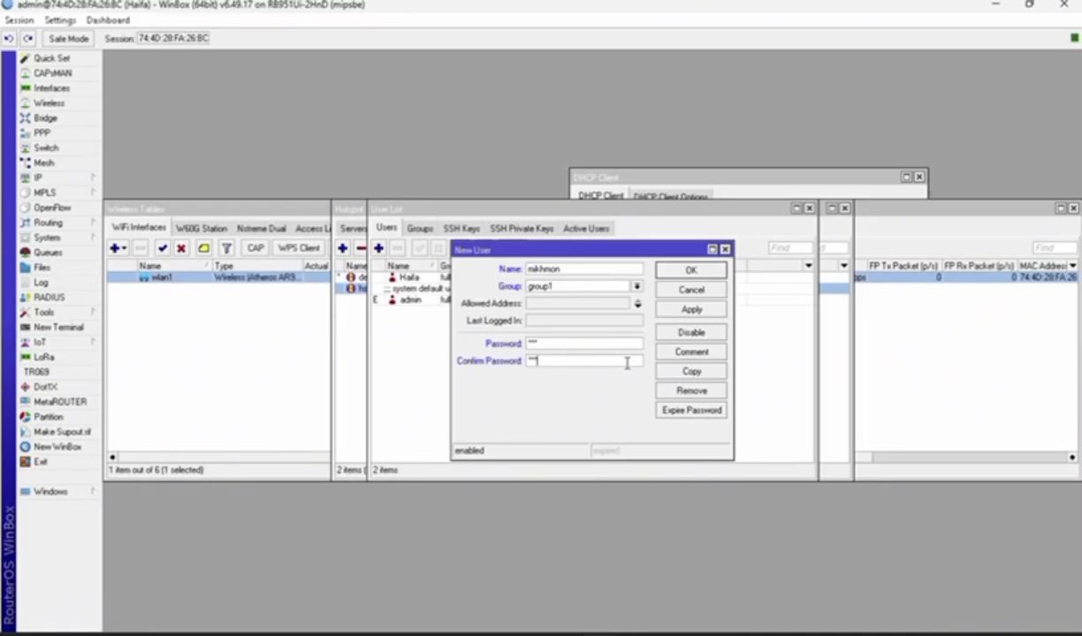
pyautogui.click(696, 313)
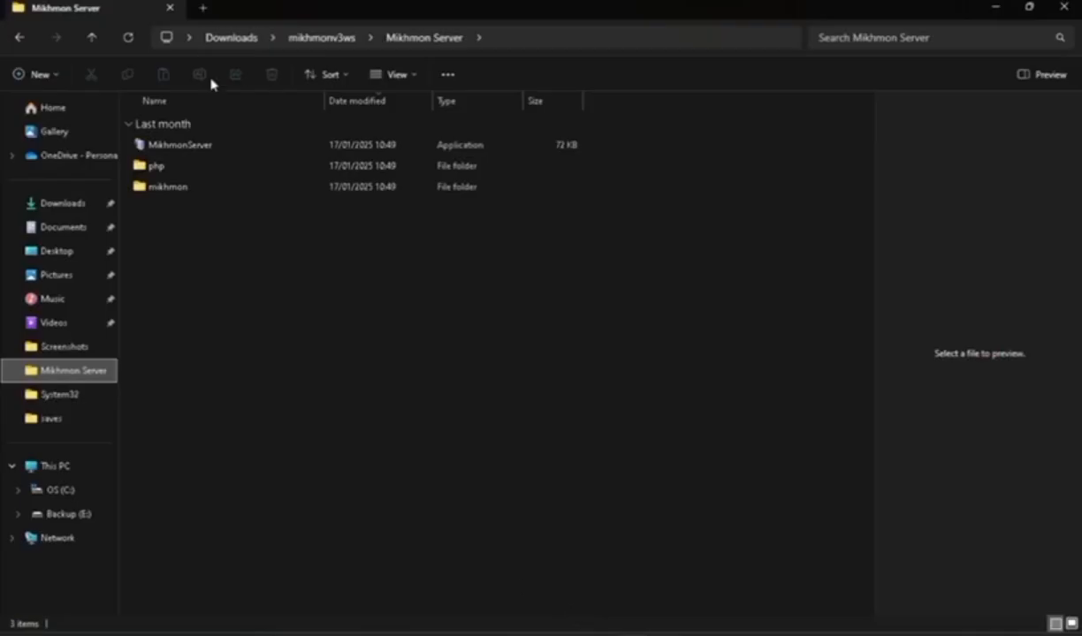
# Launch MikhmonServer and clear the Server Port value to set it to 80
pyautogui.doubleClick(223, 150)
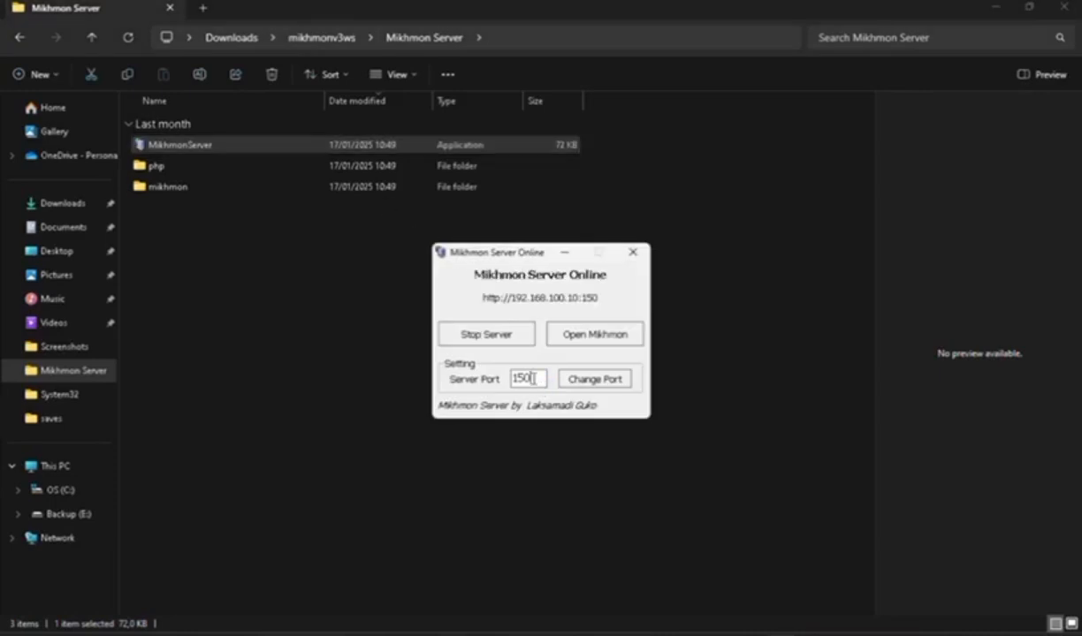
pyautogui.press('BackSpace')
pyautogui.press('BackSpace')
# Log in to the Mikhmon web interface with the admin username and password
pyautogui.click(609, 343)
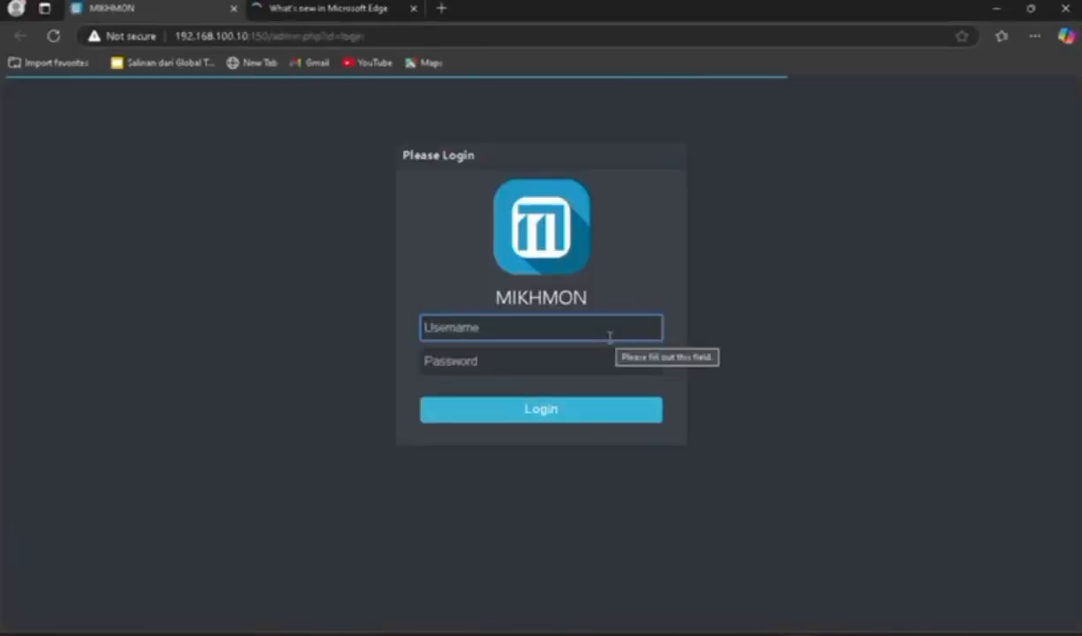
pyautogui.write('mikhmon')
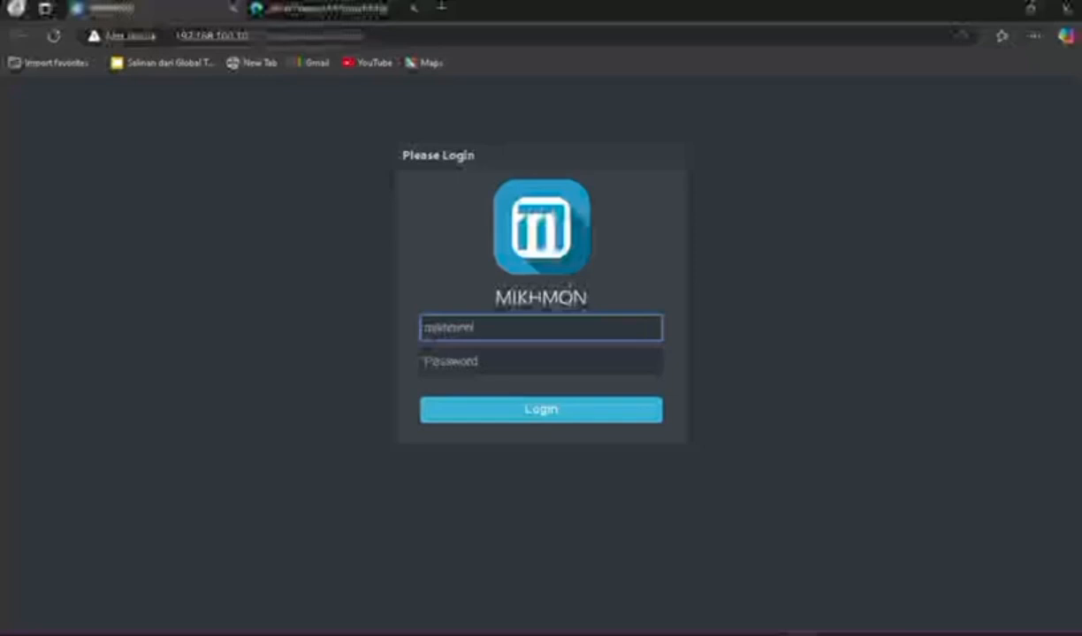
pyautogui.click(511, 363)
pyautogui.write('1')
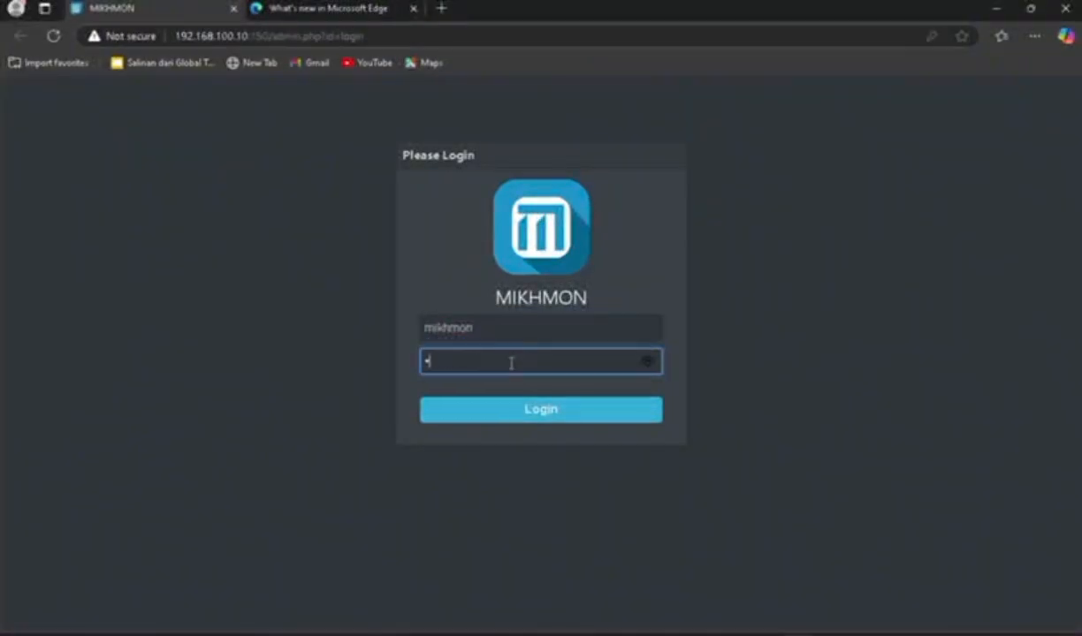
pyautogui.press('Return')
# Add router session haifa for 192.168.200.1 with the router's username and password
pyautogui.click(51, 159)
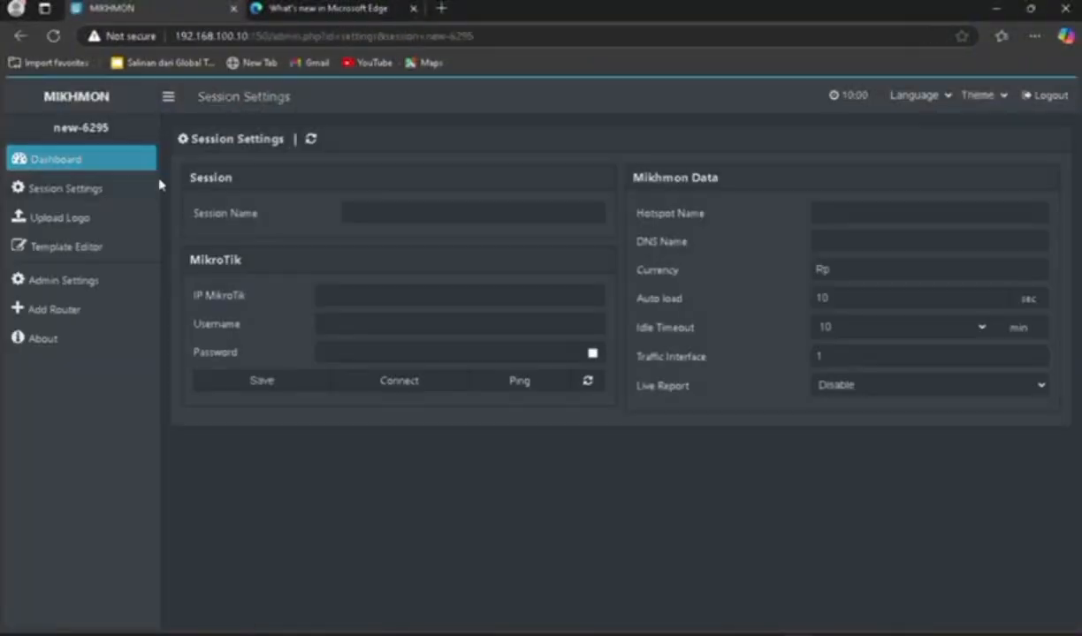
pyautogui.click(377, 212)
pyautogui.write('hiifa')
pyautogui.press('Tab')
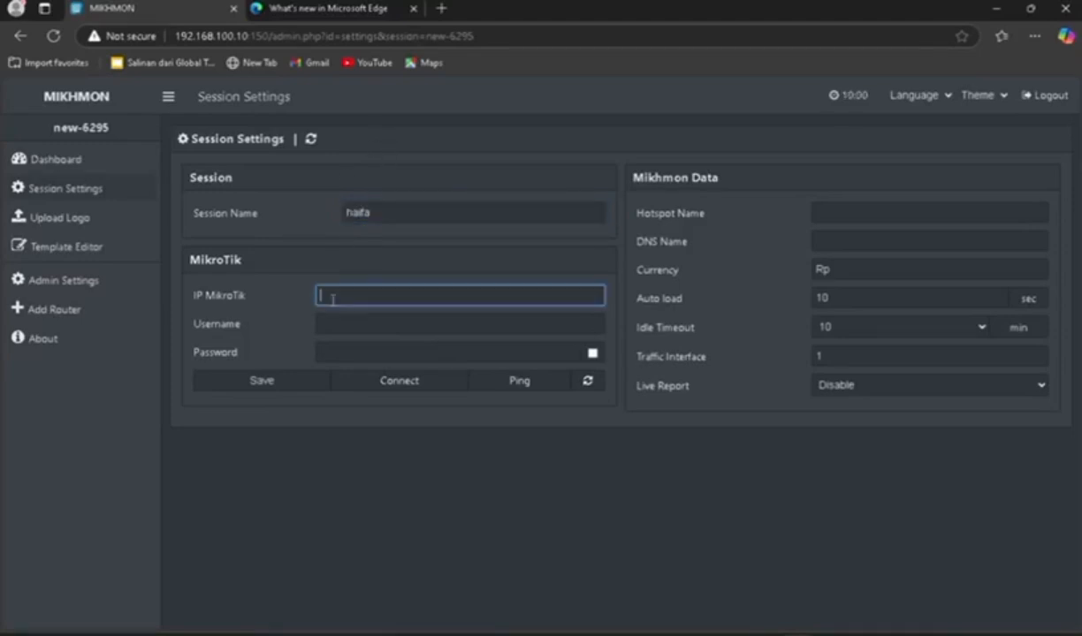
pyautogui.write('192.168.100')
pyautogui.press('BackSpace')
pyautogui.write('.200.1')
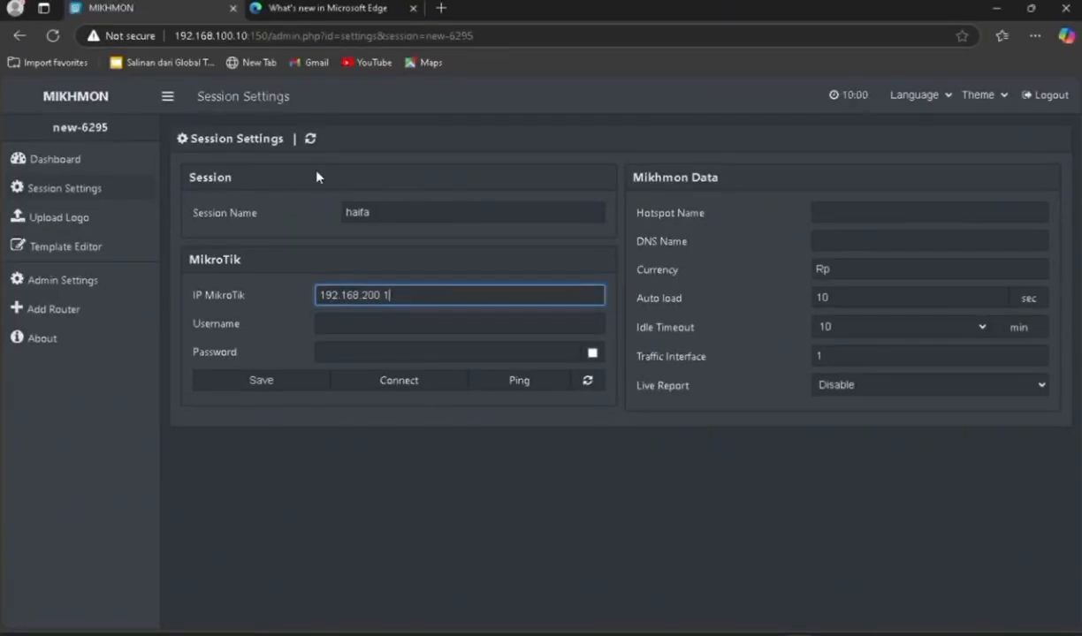
pyautogui.press('Tab')
pyautogui.write('mihkm')
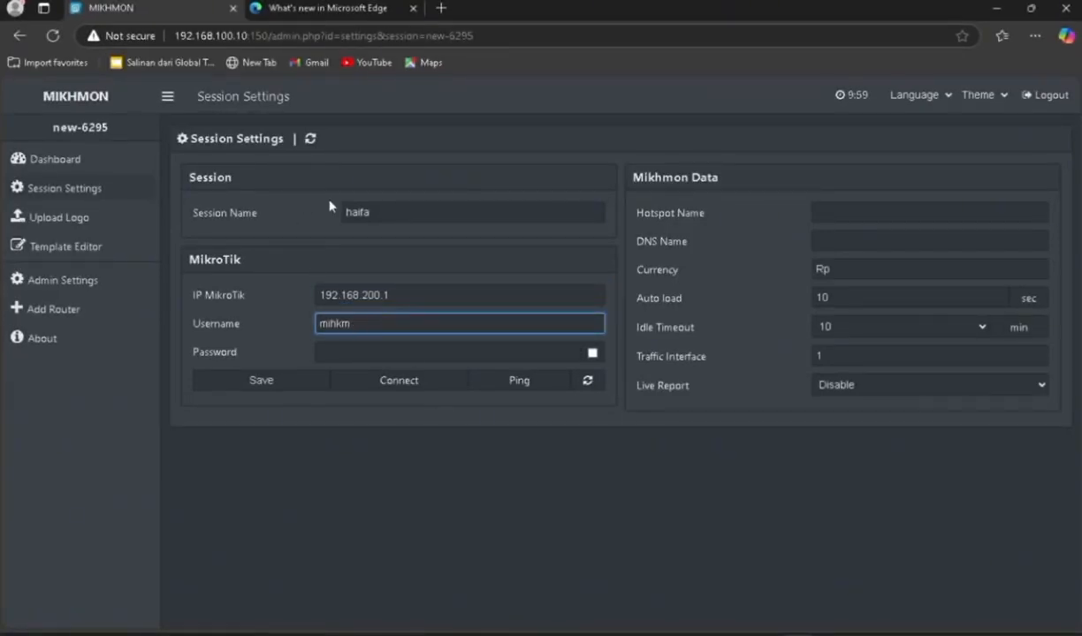
pyautogui.write('khmon')
pyautogui.press('Tab')
pyautogui.write('123')
# Set the hotspot name and DNS name haifa.net, save, ping and connect
pyautogui.click(858, 213)
pyautogui.write('haifa')
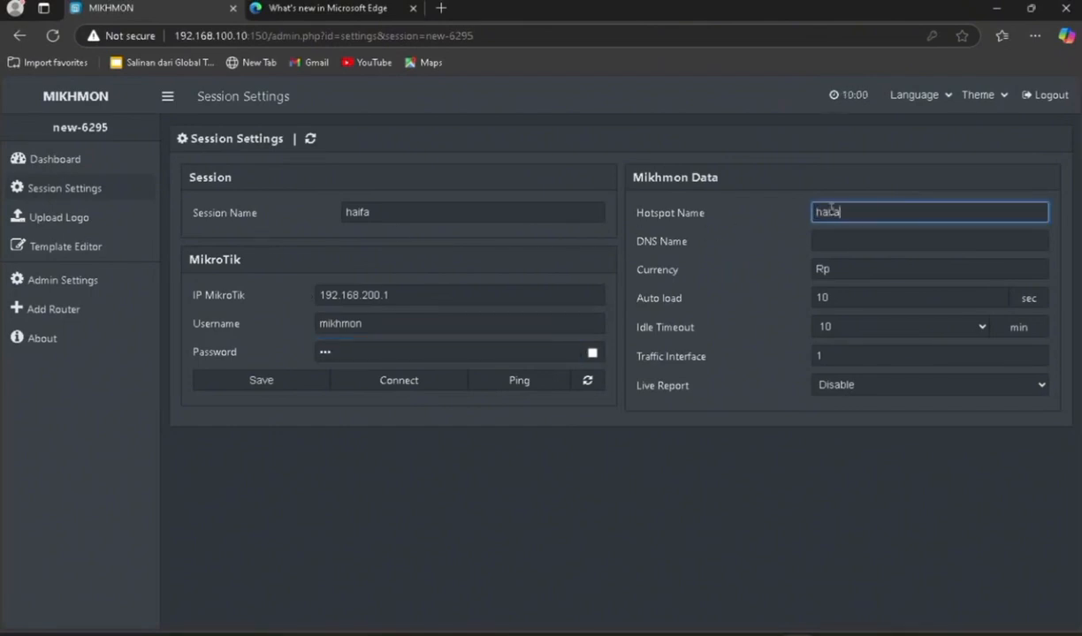
pyautogui.click(820, 235)
pyautogui.write('haifa')
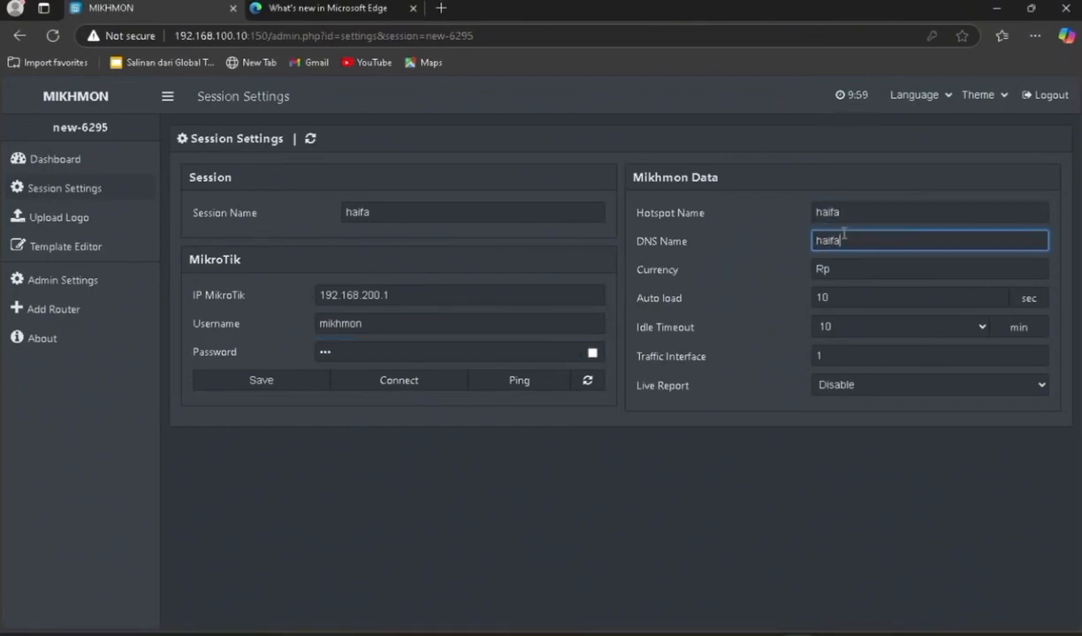
pyautogui.write('.net')
pyautogui.click(264, 372)
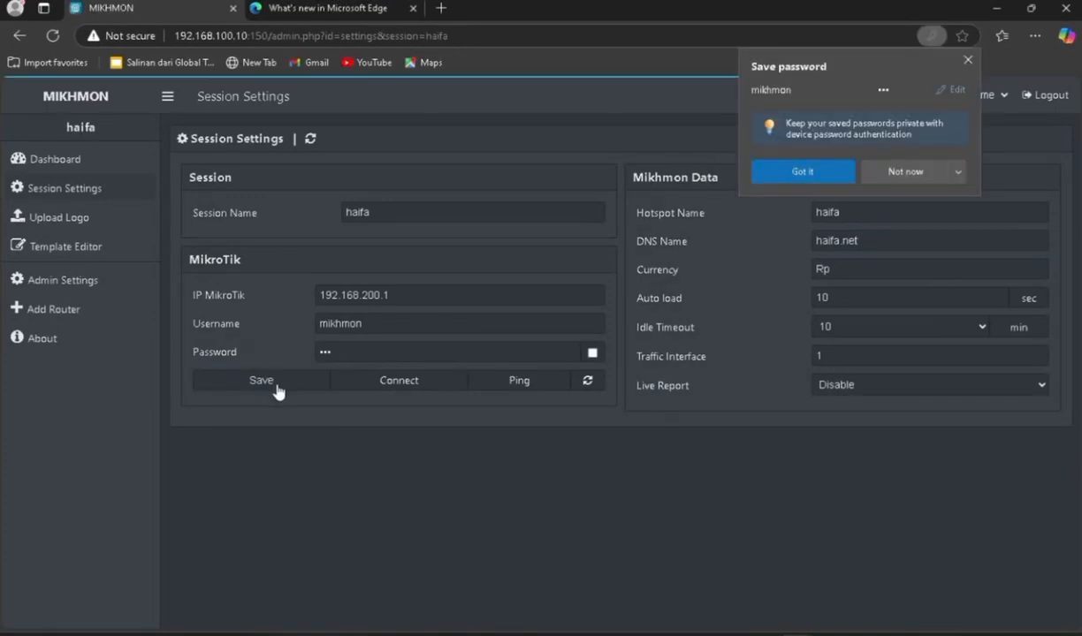
pyautogui.click(521, 381)
pyautogui.click(399, 382)
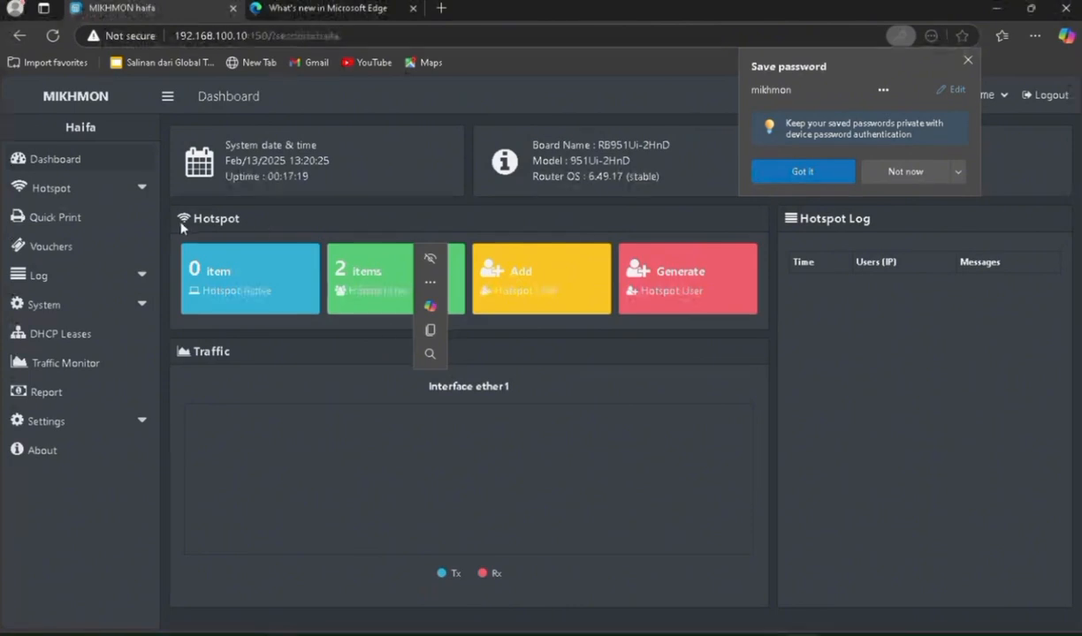
# Add user profile 20-ORG: rate limit 1/2, Remove & Record, 2h validity, price 2000
pyautogui.click(52, 187)
pyautogui.click(66, 245)
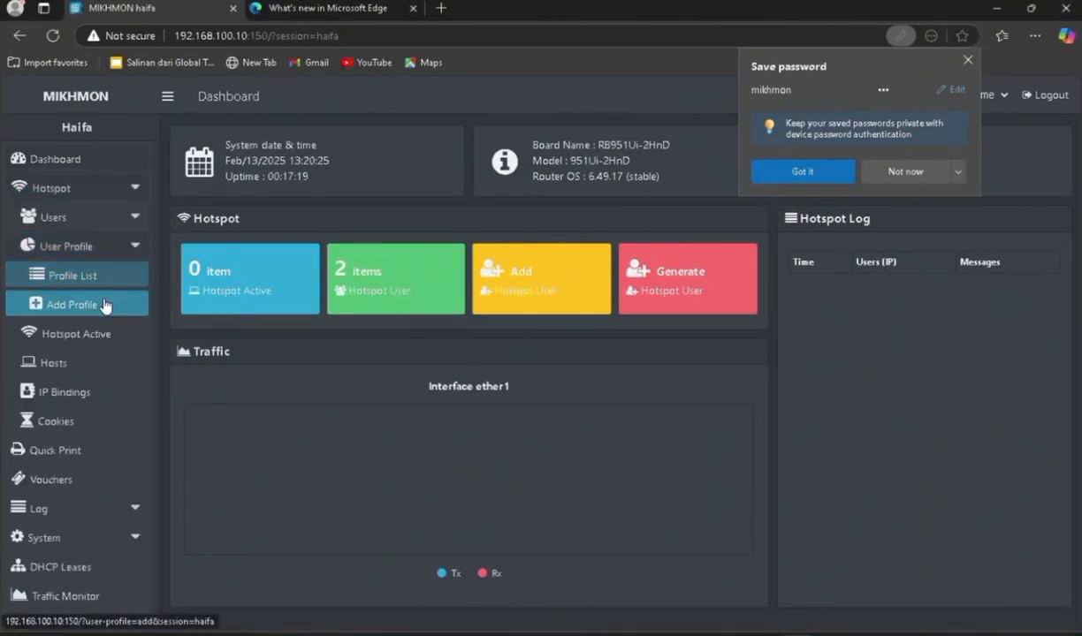
pyautogui.click(101, 305)
pyautogui.write('20-ORG')
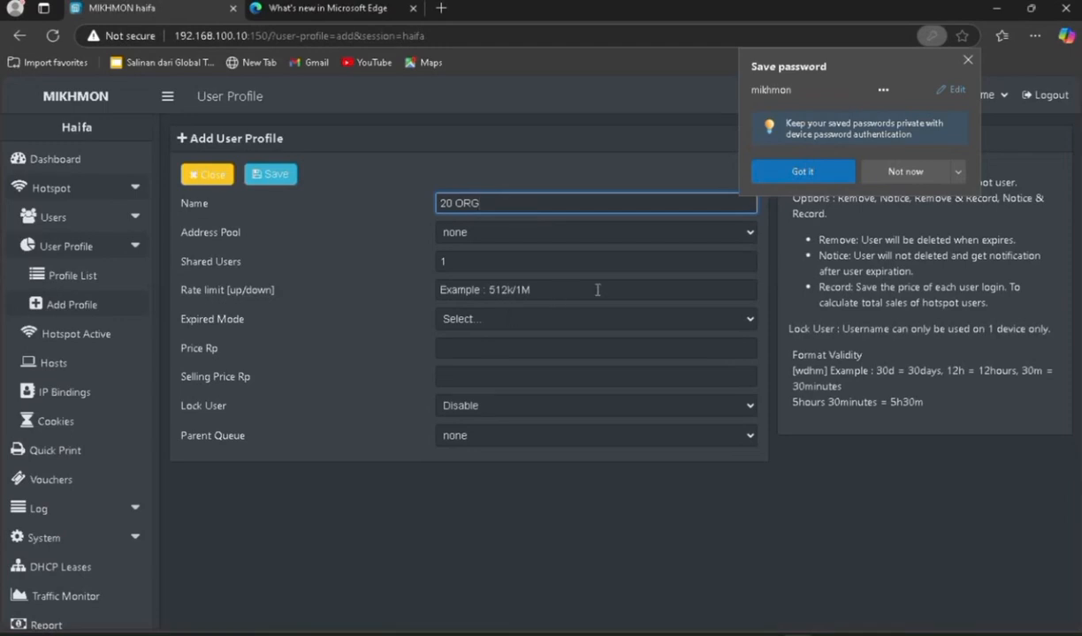
pyautogui.click(661, 319)
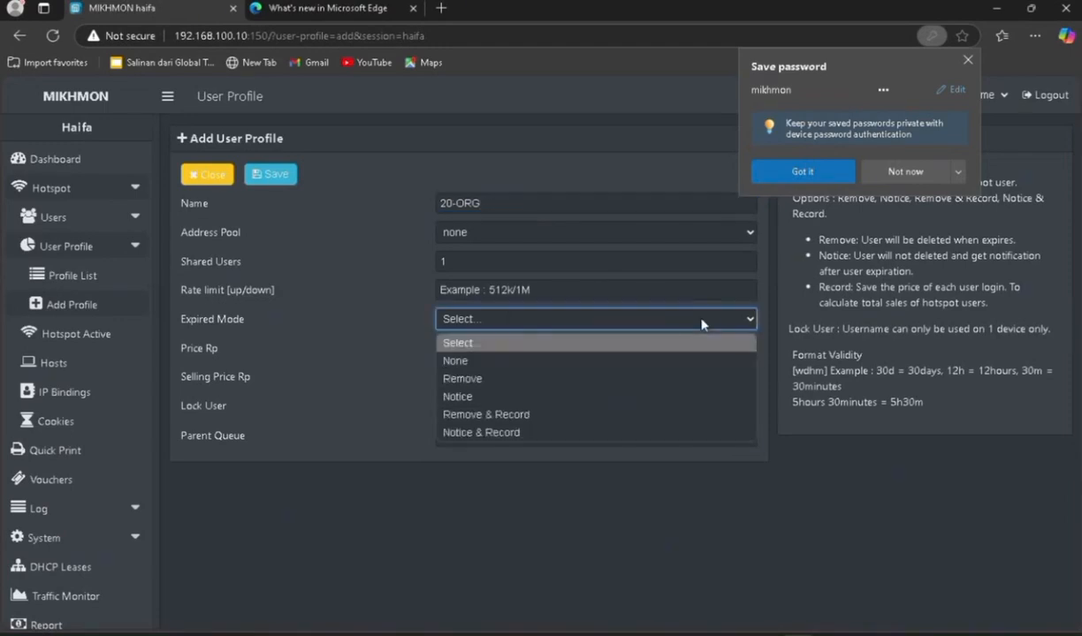
pyautogui.click(583, 415)
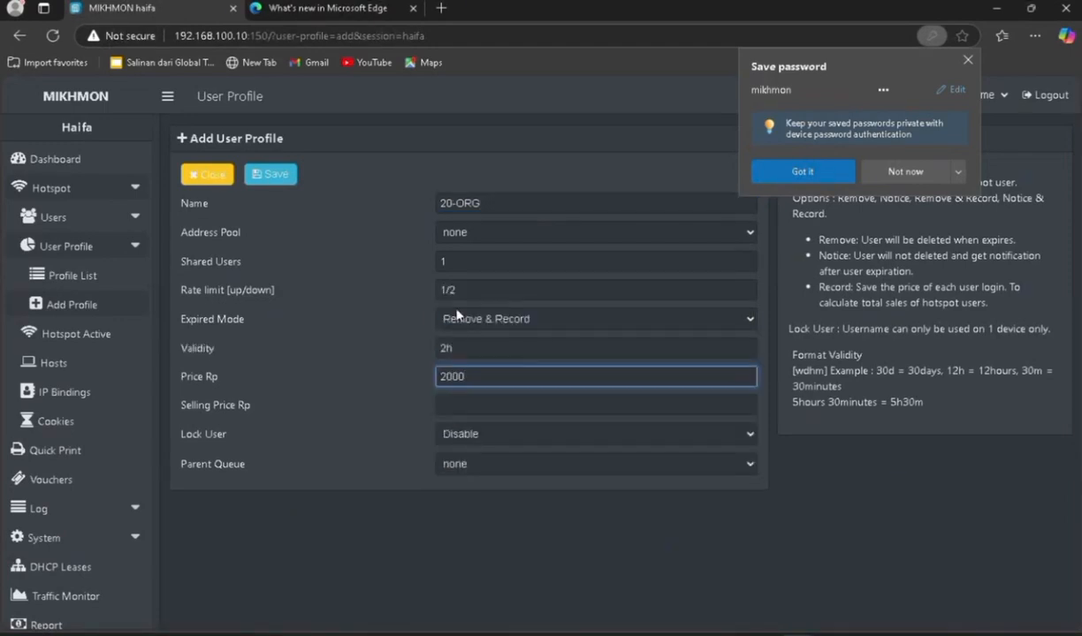
pyautogui.press('Tab')
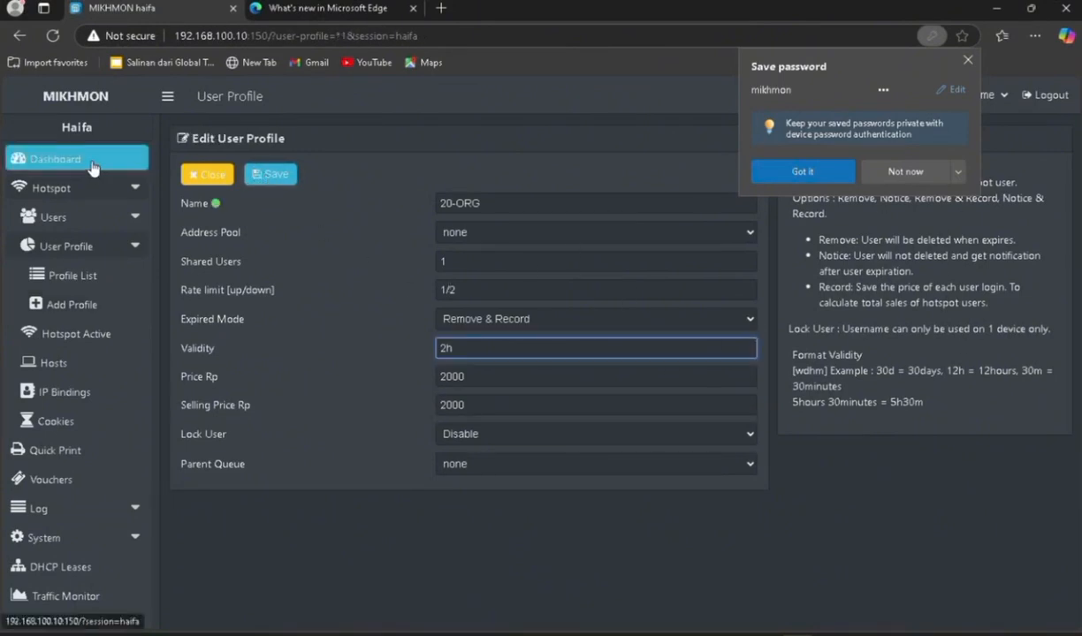
pyautogui.click(92, 164)
# Set voucher names to length 4 with Random ABCD2345 characters on profile 20-ORG
pyautogui.click(745, 292)
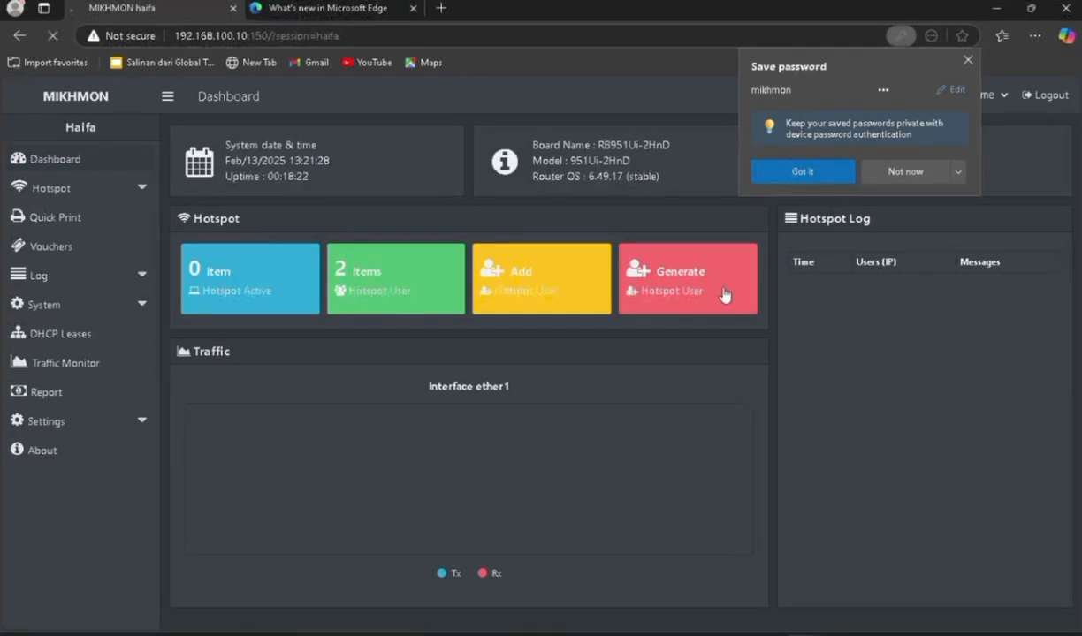
pyautogui.click(424, 261)
pyautogui.click(478, 295)
pyautogui.click(479, 327)
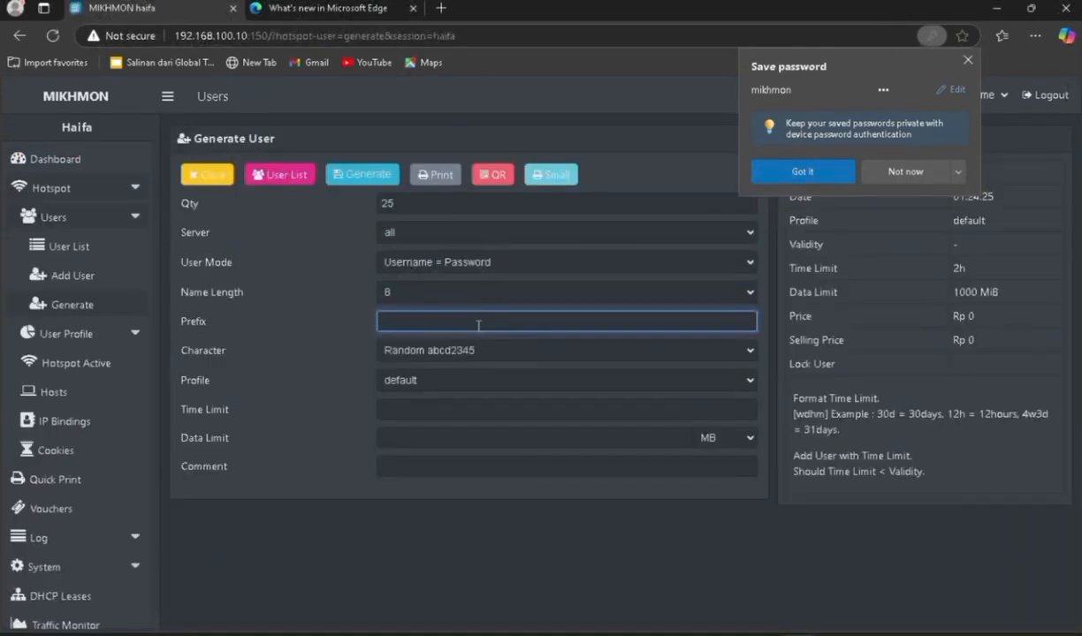
pyautogui.click(465, 293)
pyautogui.click(451, 351)
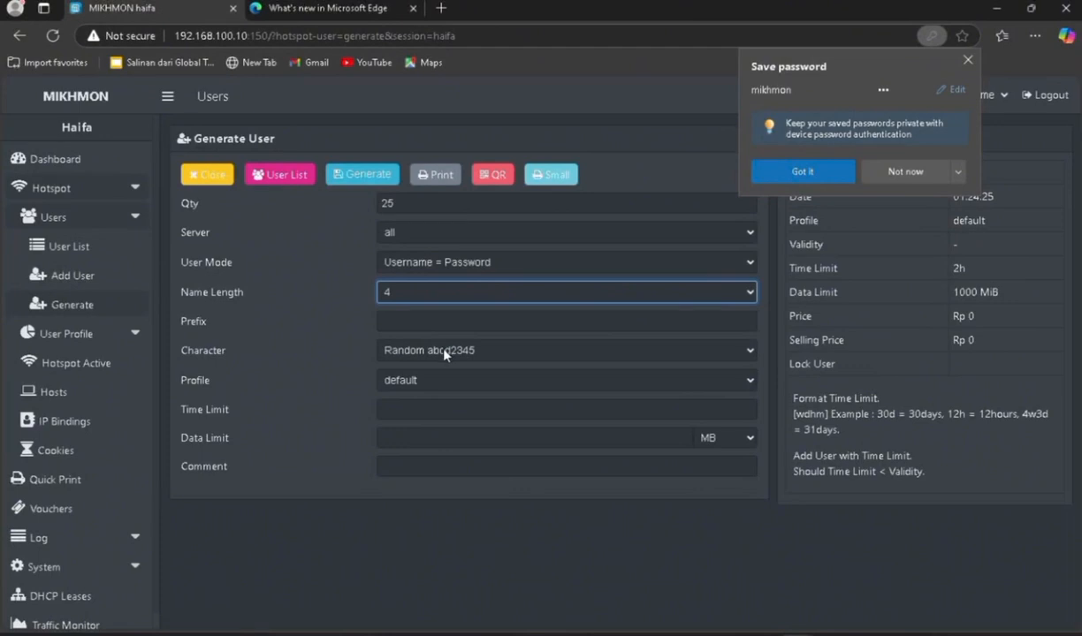
pyautogui.click(444, 354)
pyautogui.click(433, 426)
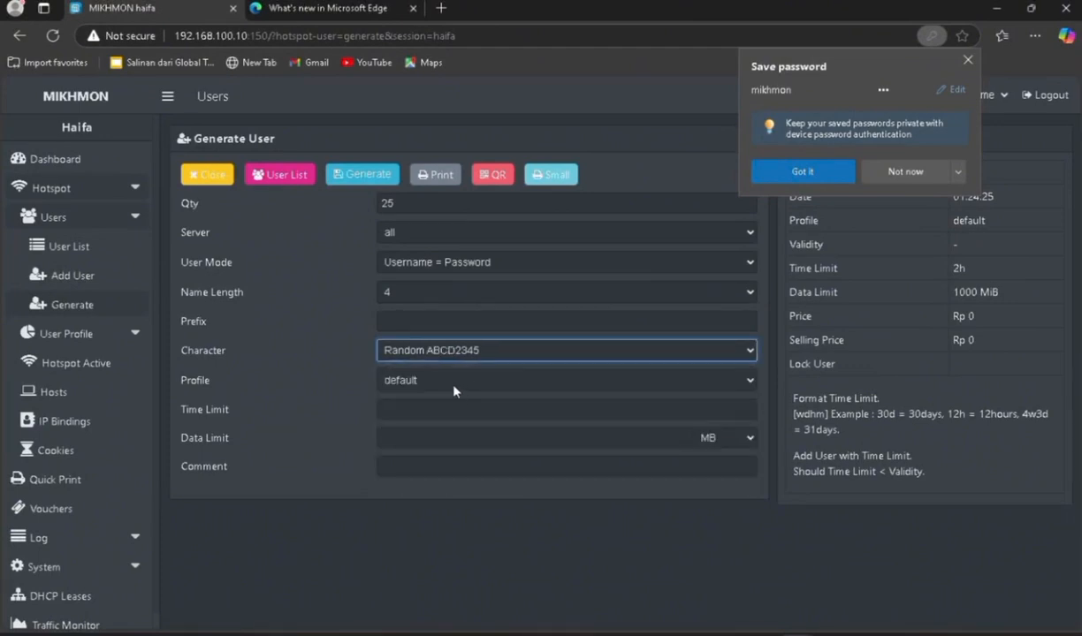
pyautogui.click(441, 407)
pyautogui.click(418, 380)
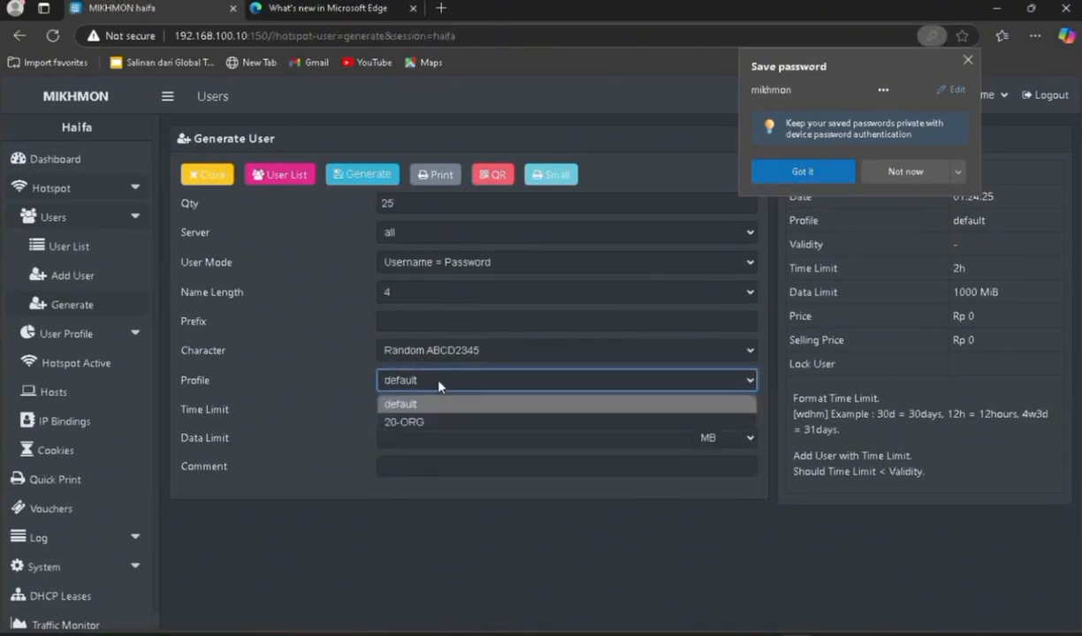
pyautogui.click(434, 422)
# Add 2h time limit, 1000 MB data limit, comment 'terimakasih', then generate and print
pyautogui.click(435, 407)
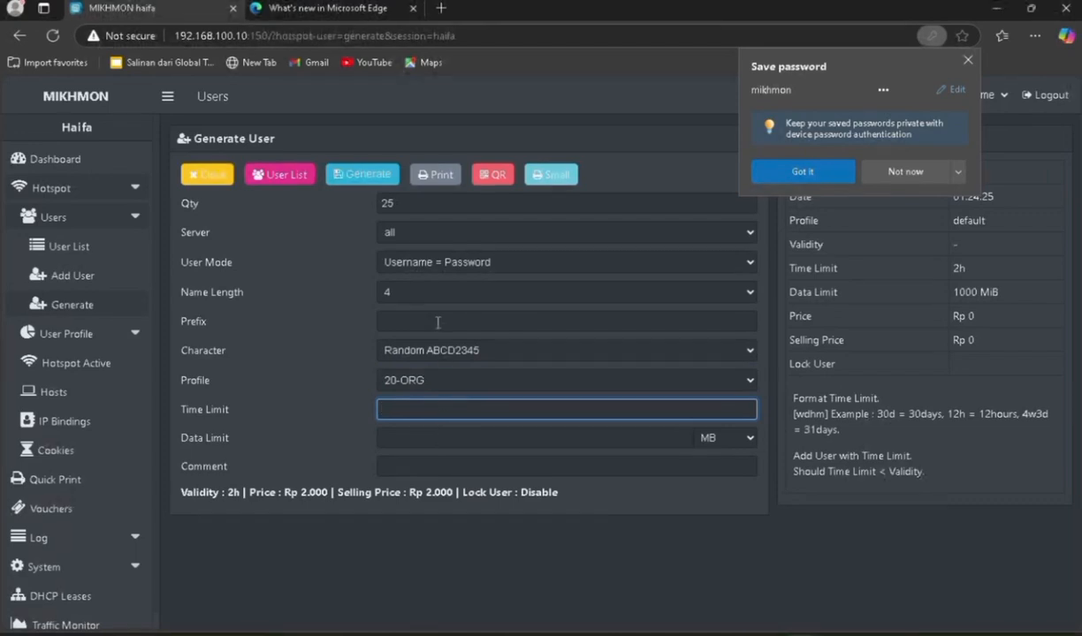
pyautogui.write('2h')
pyautogui.click(434, 435)
pyautogui.write('1000')
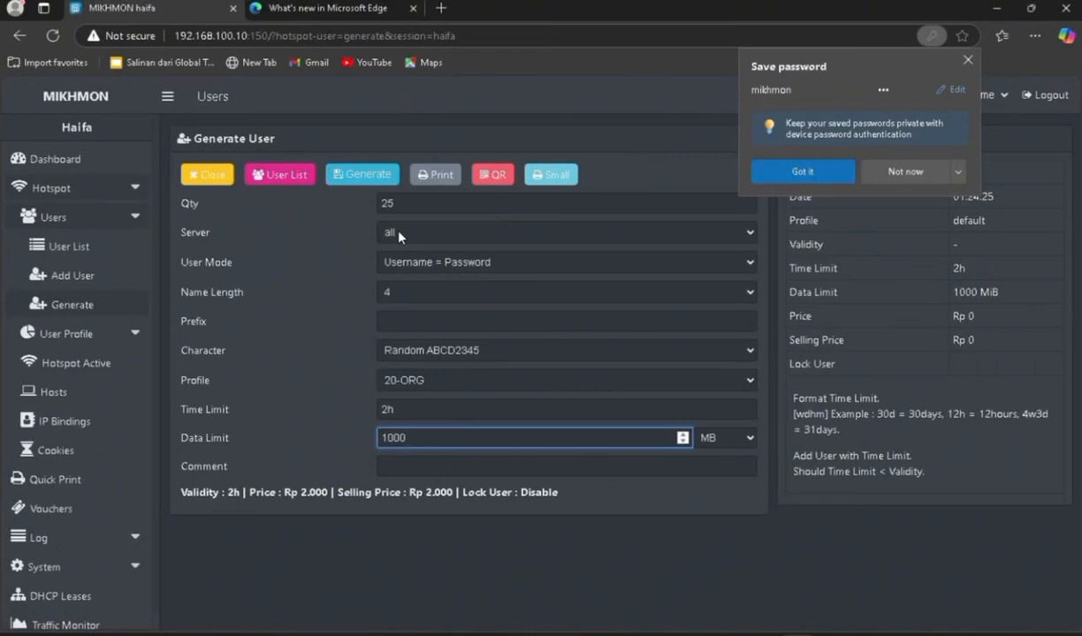
pyautogui.click(389, 466)
pyautogui.write('terimakasih')
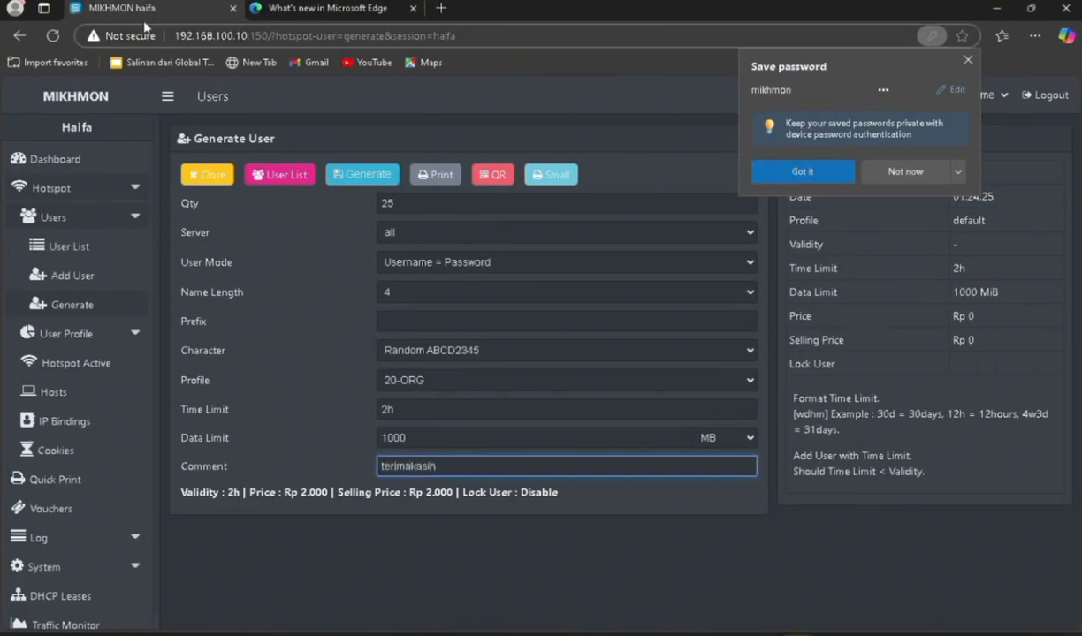
pyautogui.click(380, 176)
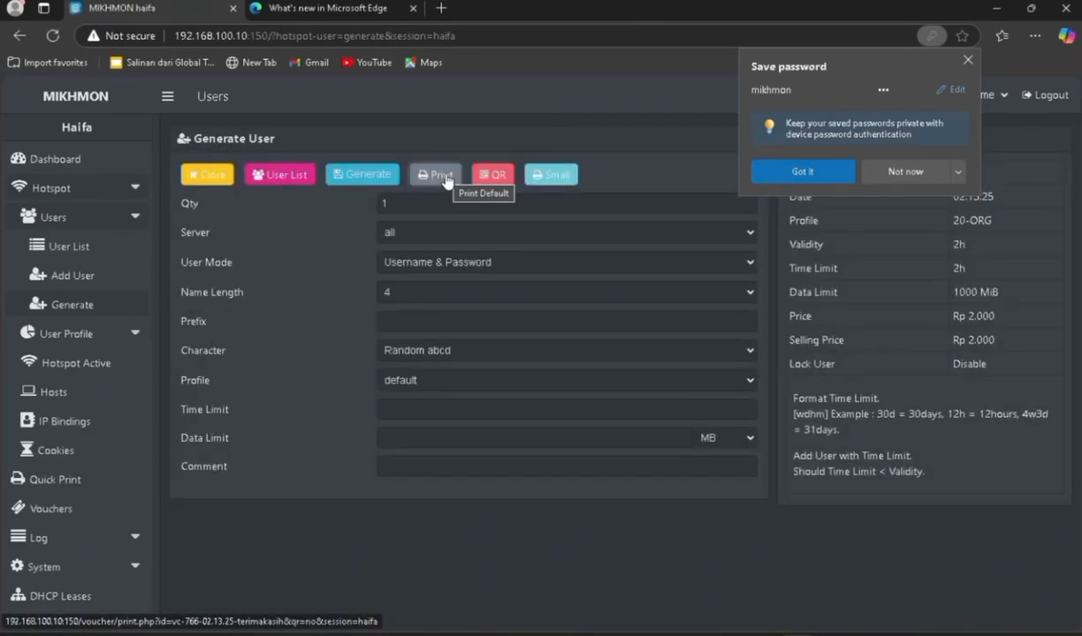
pyautogui.click(447, 176)
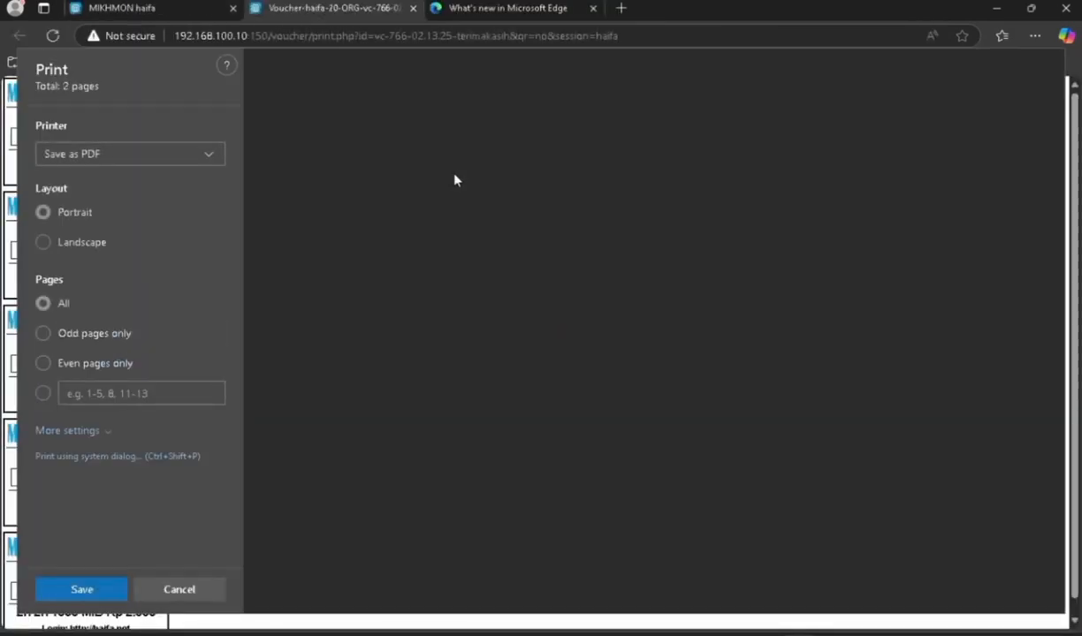